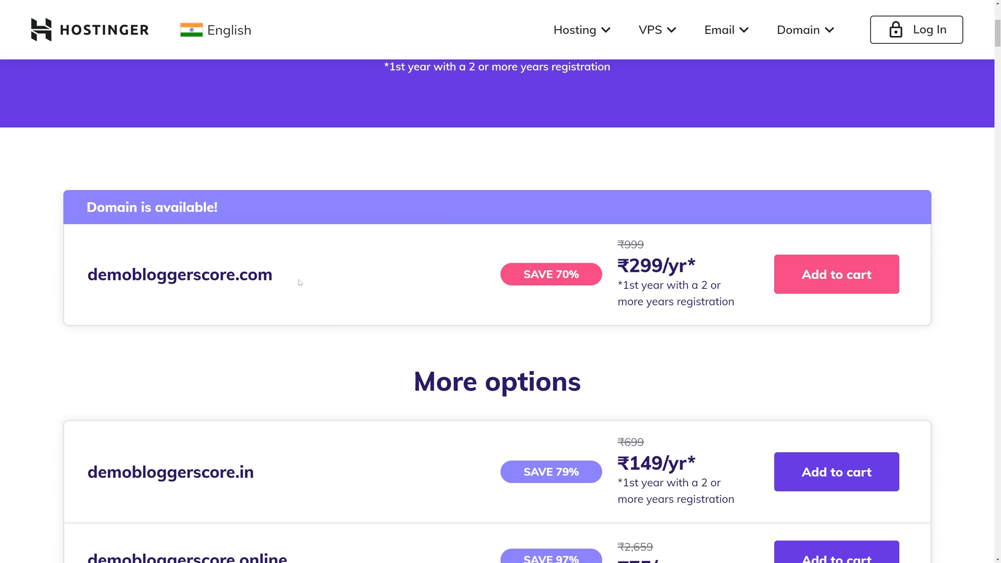
- Review the available domain demobloggerscore.com and its first-year price in the domain search results
left_click_drag(286, 279, 97, 285)
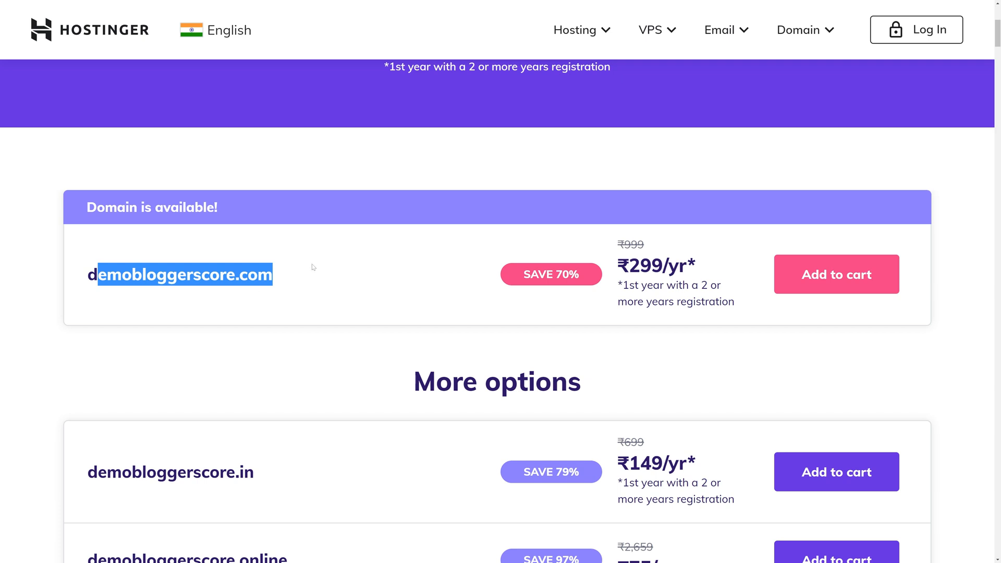
left_click(371, 267)
scroll(280, 316, "up", 1)
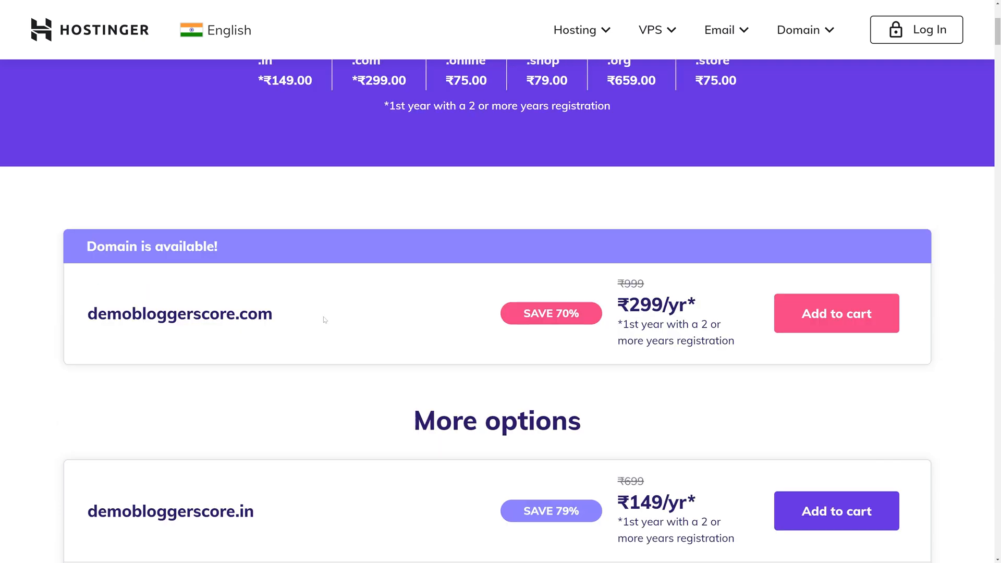
left_click_drag(320, 323, 155, 316)
left_click(307, 264)
scroll(497, 312, "down", 1)
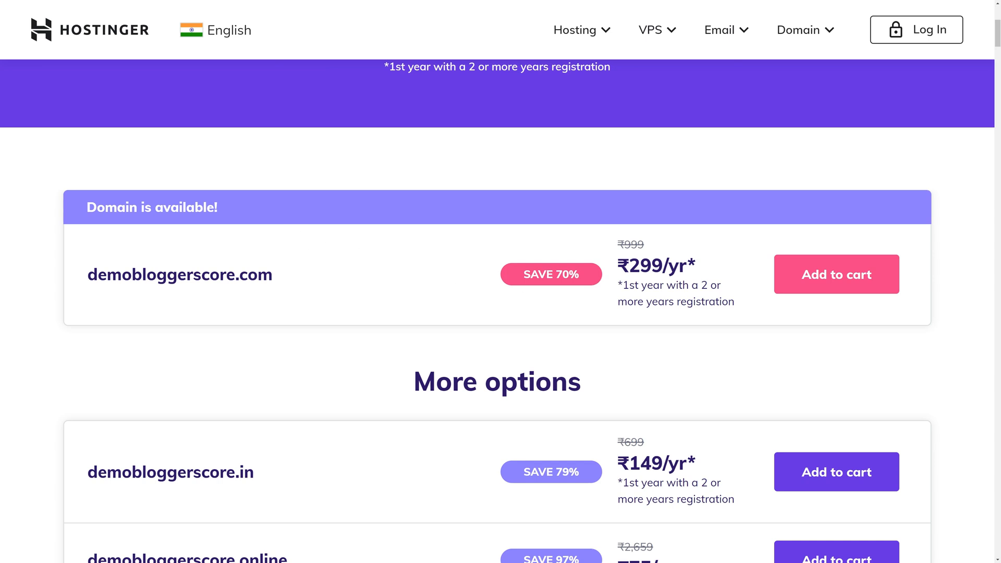
scroll(615, 305, "up", 1)
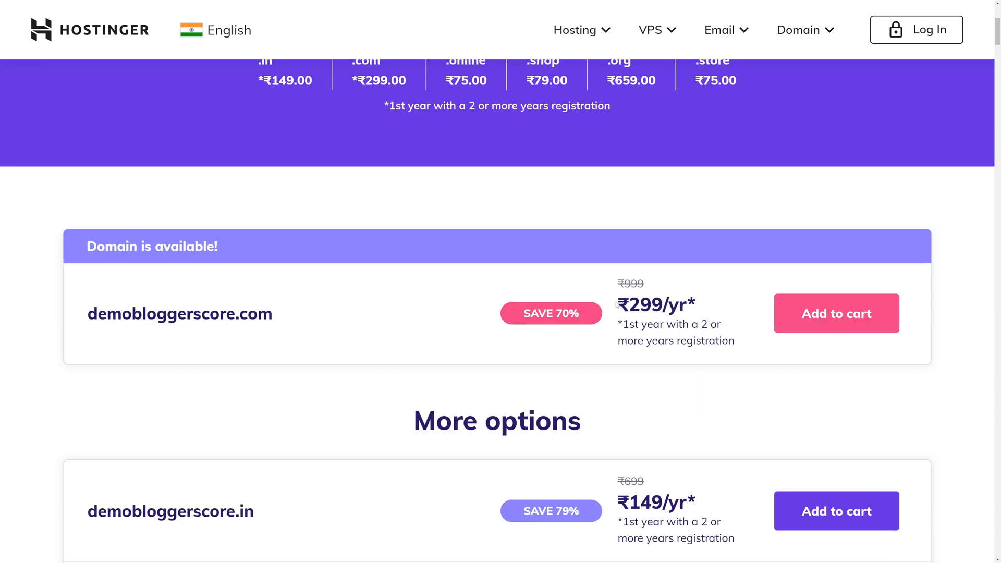
left_click_drag(615, 305, 662, 307)
left_click(301, 331)
left_click_drag(291, 323, 107, 316)
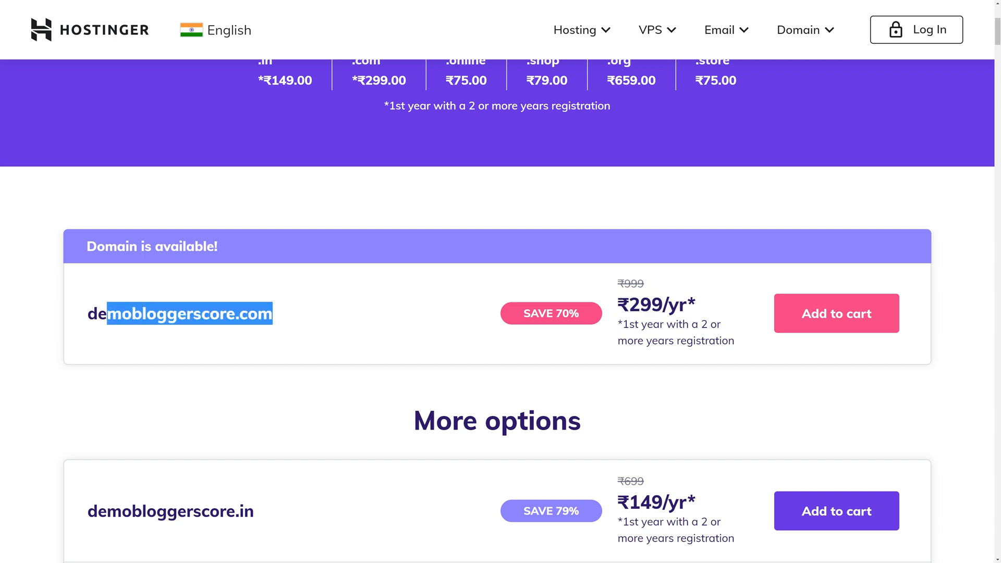
left_click(98, 302)
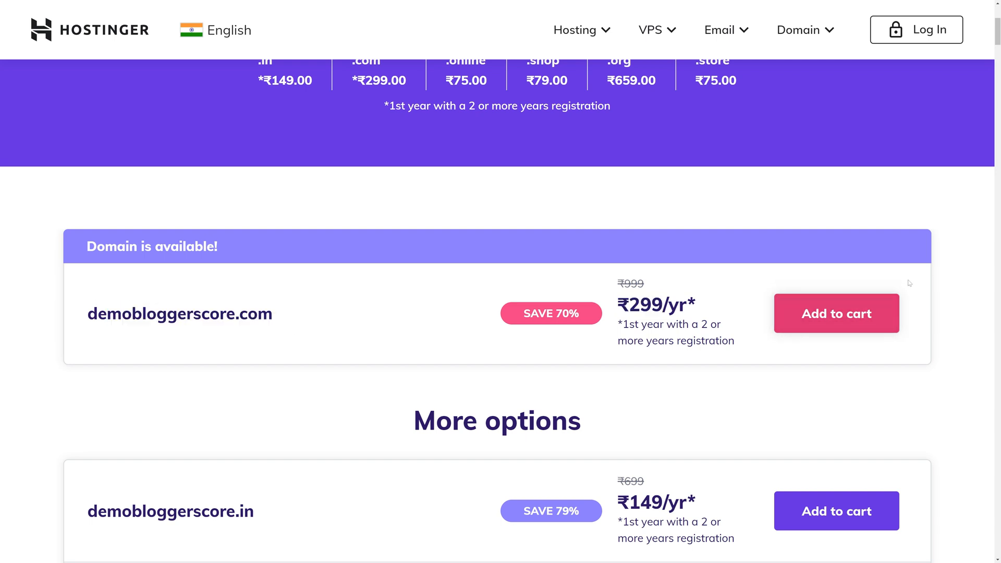
- Add demobloggerscore.com to the cart and continue to the order page
left_click(829, 323)
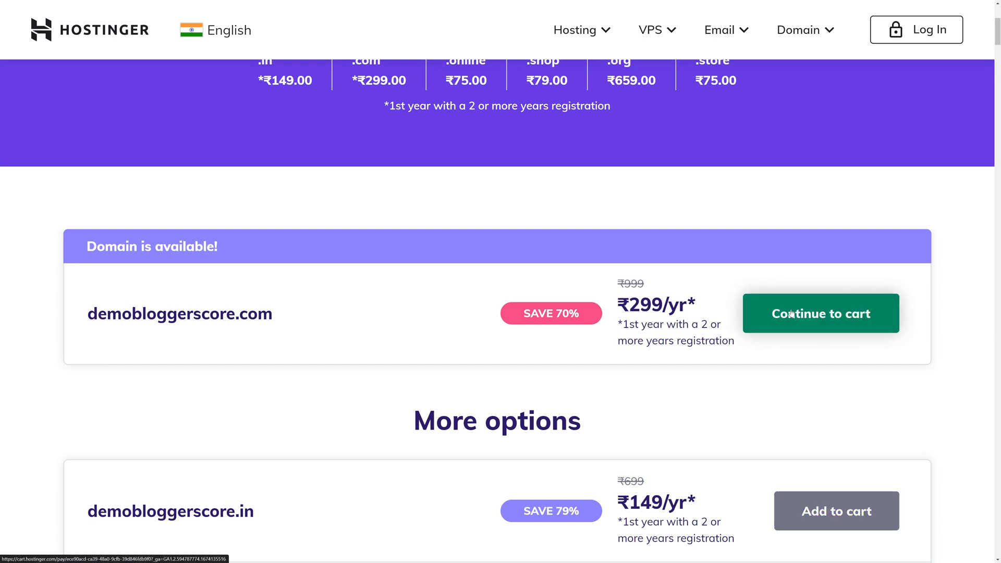
left_click(791, 313)
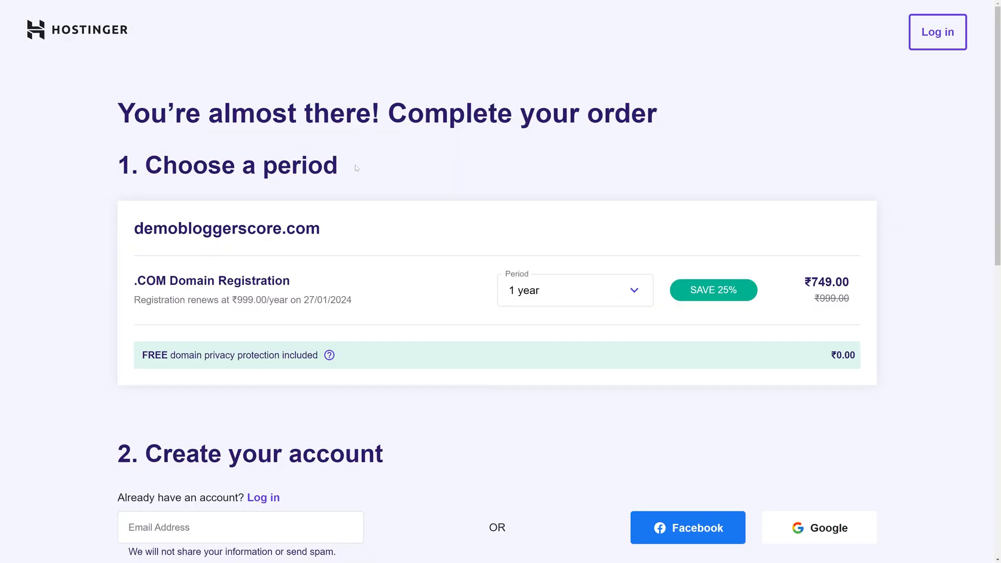
- Try the 2-year and 3-year registration periods for demobloggerscore.com to compare their pricing
left_click_drag(357, 168, 144, 166)
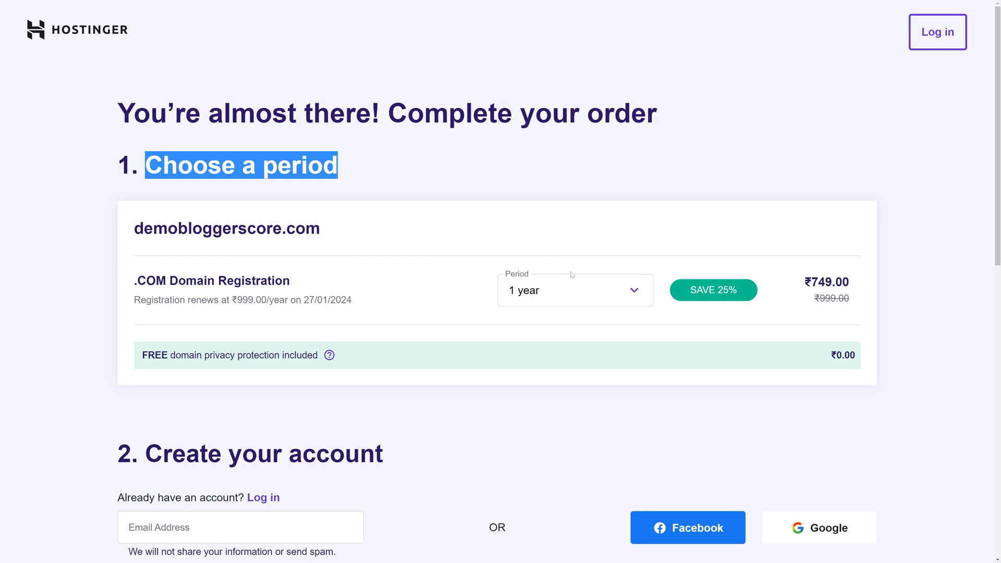
left_click(566, 291)
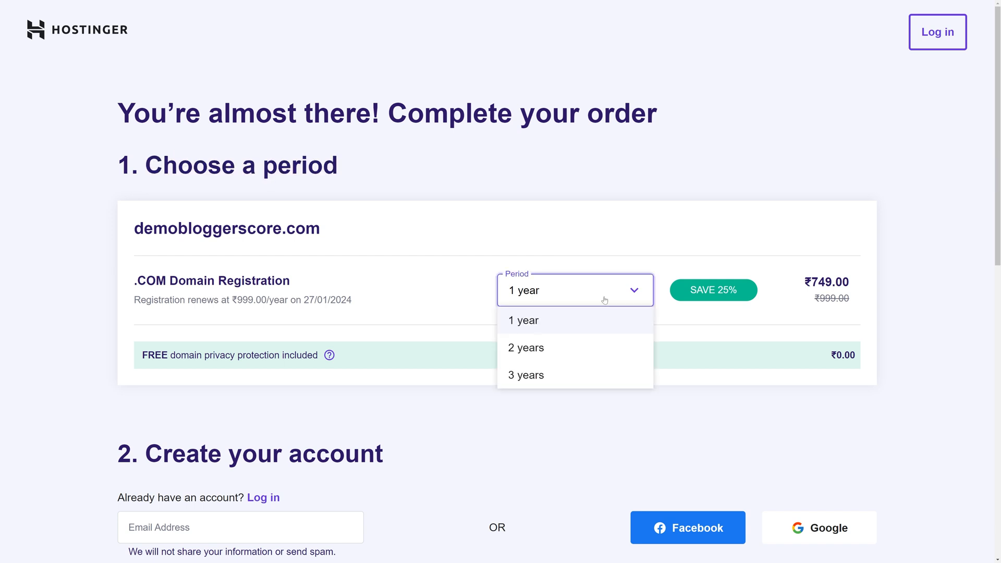
left_click(568, 331)
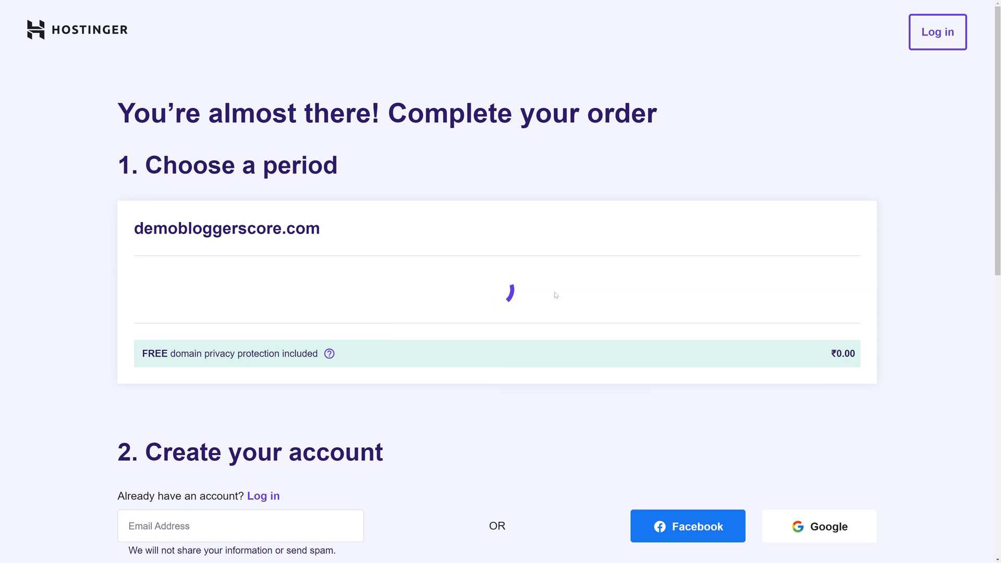
left_click(542, 294)
left_click(548, 347)
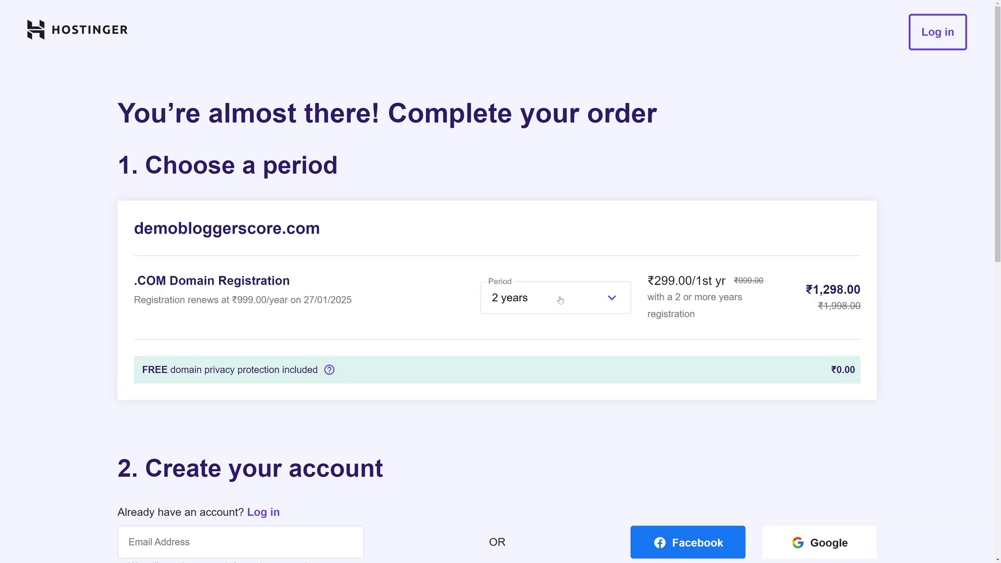
left_click(560, 295)
left_click(519, 328)
- Switch the registration period back to 1 year and then to 2 years, checking the discounted first-year price
left_click(513, 301)
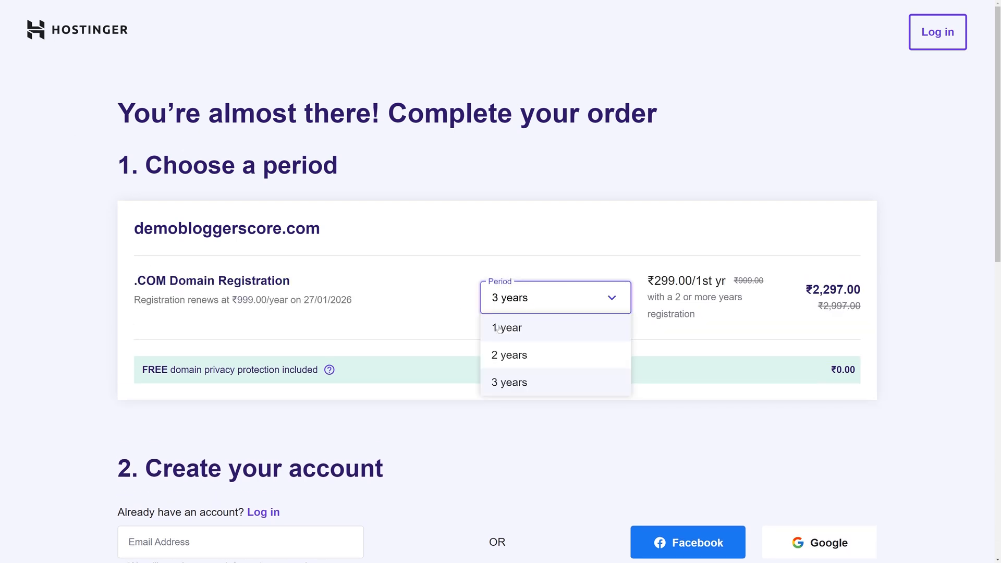
left_click(511, 328)
left_click(556, 293)
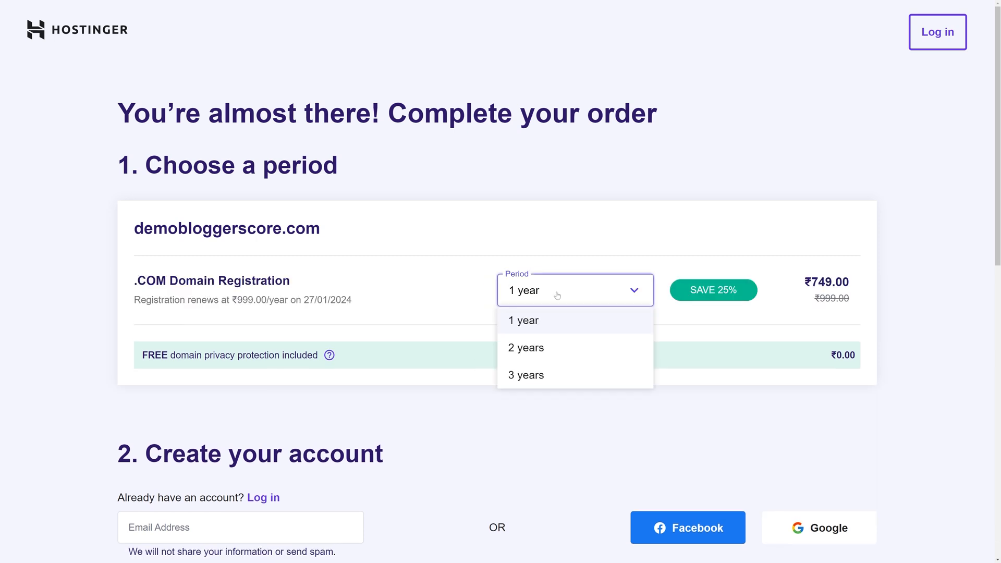
left_click(524, 347)
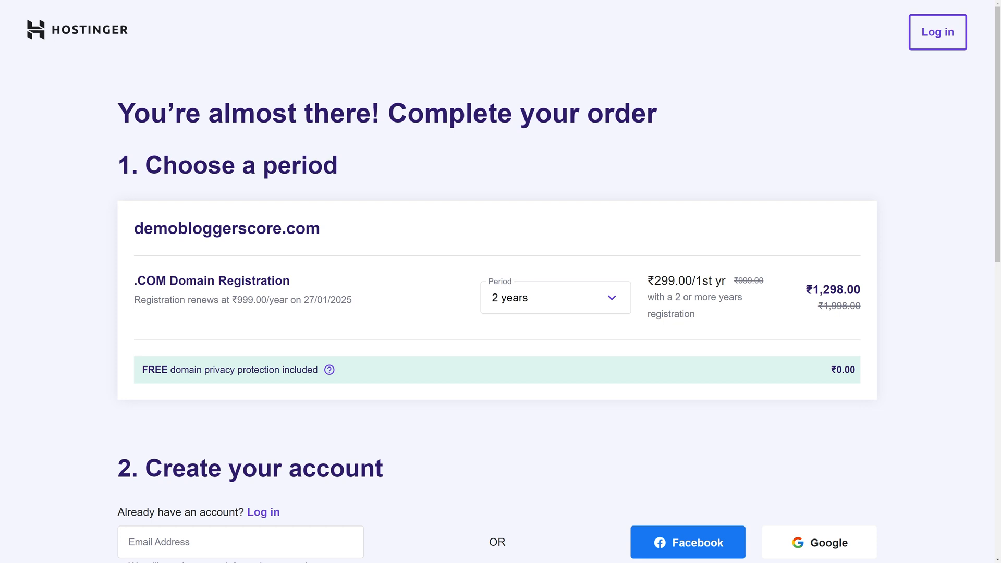
left_click_drag(648, 281, 693, 283)
left_click(730, 286)
- Set the domain registration period to 1 year and check its price and renewal terms
left_click(592, 304)
left_click(576, 329)
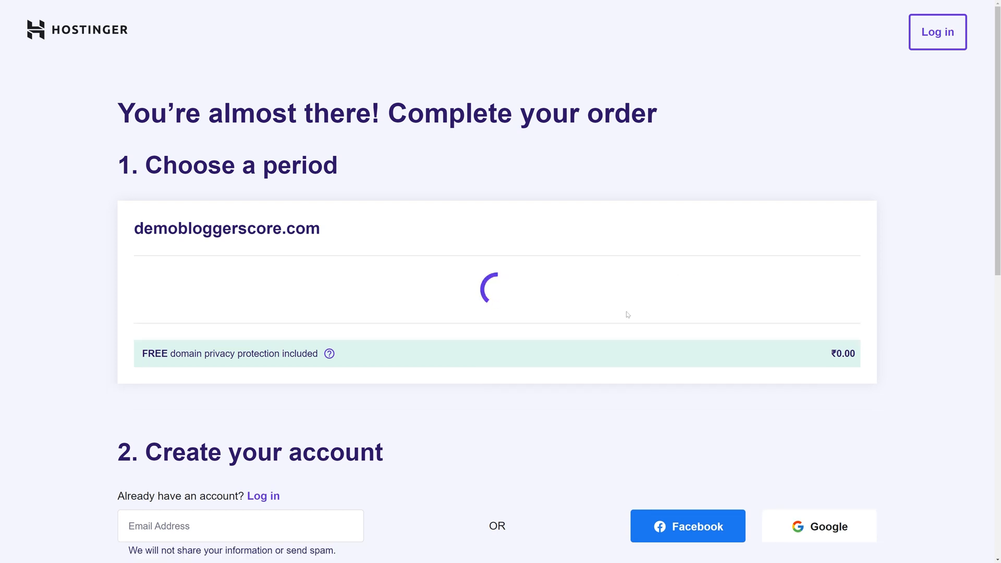
left_click_drag(801, 284, 864, 290)
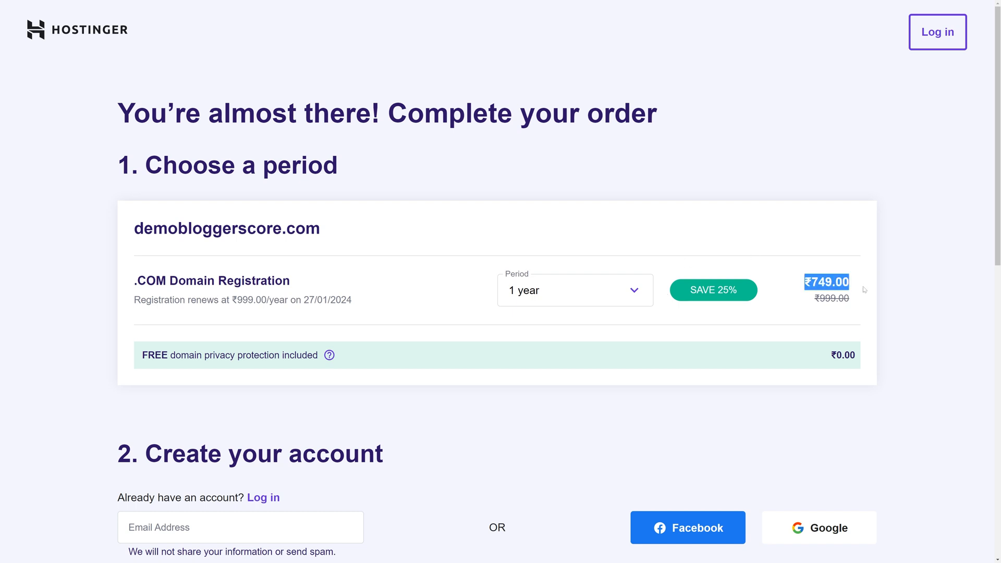
left_click(858, 288)
left_click_drag(800, 287, 837, 286)
left_click(834, 287)
left_click_drag(353, 301, 133, 301)
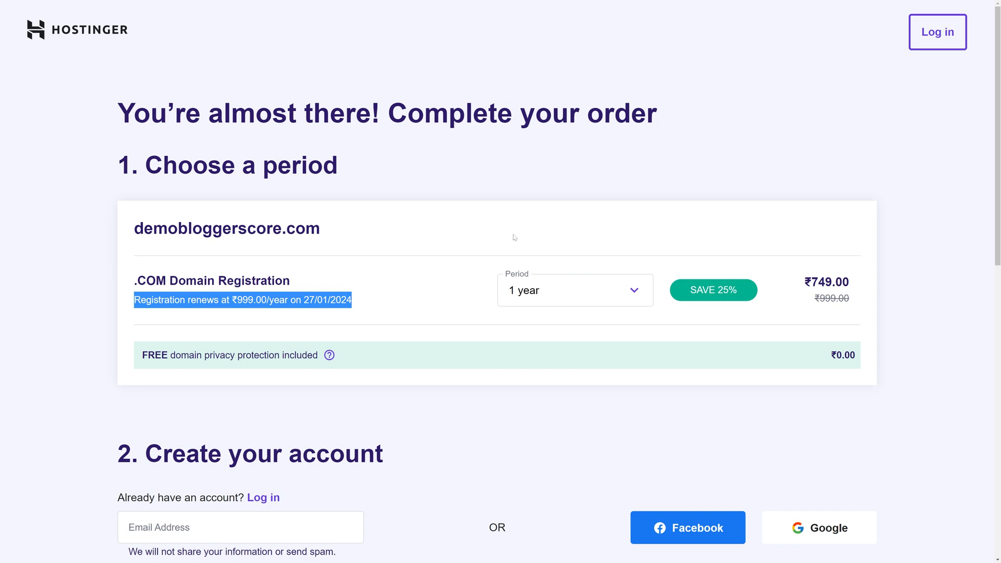
left_click(496, 277)
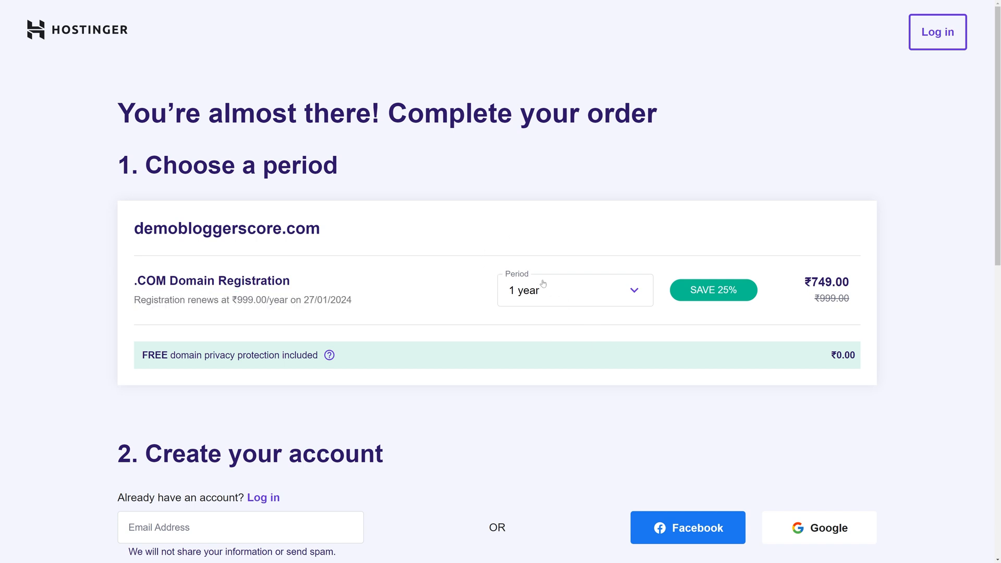
- Select UPI as the payment method for the domain order
scroll(601, 334, "down", 2)
scroll(408, 272, "down", 2)
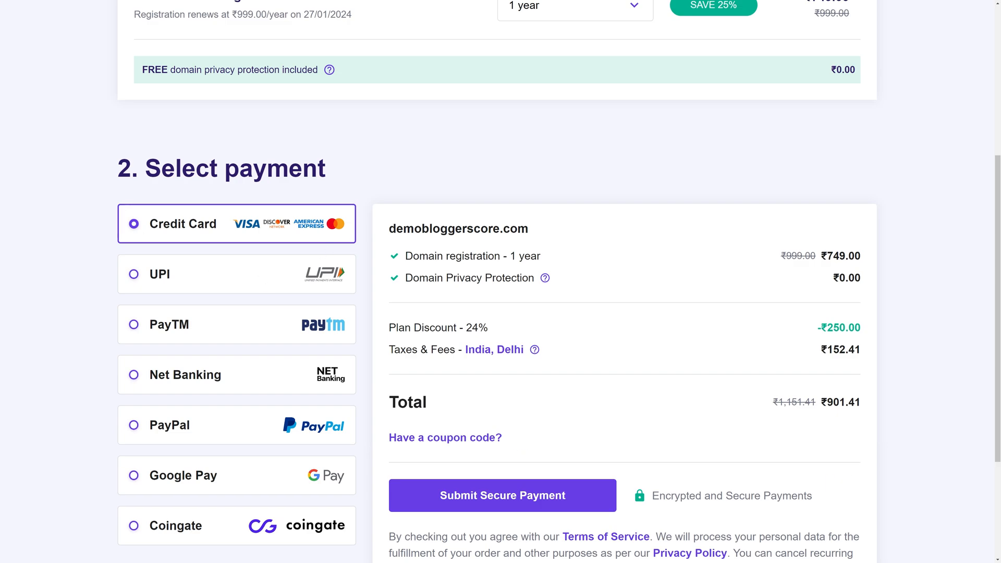
scroll(261, 225, "down", 2)
scroll(262, 225, "up", 2)
left_click(138, 275)
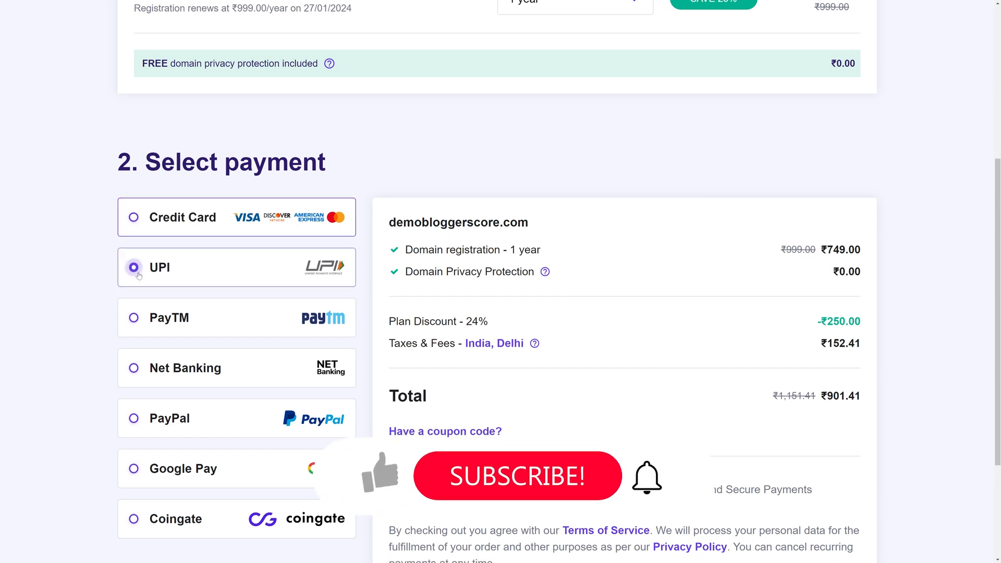
- Review the order summary's registration price, plan discount, taxes and fees, and total
scroll(138, 275, "down", 3)
scroll(139, 275, "up", 1)
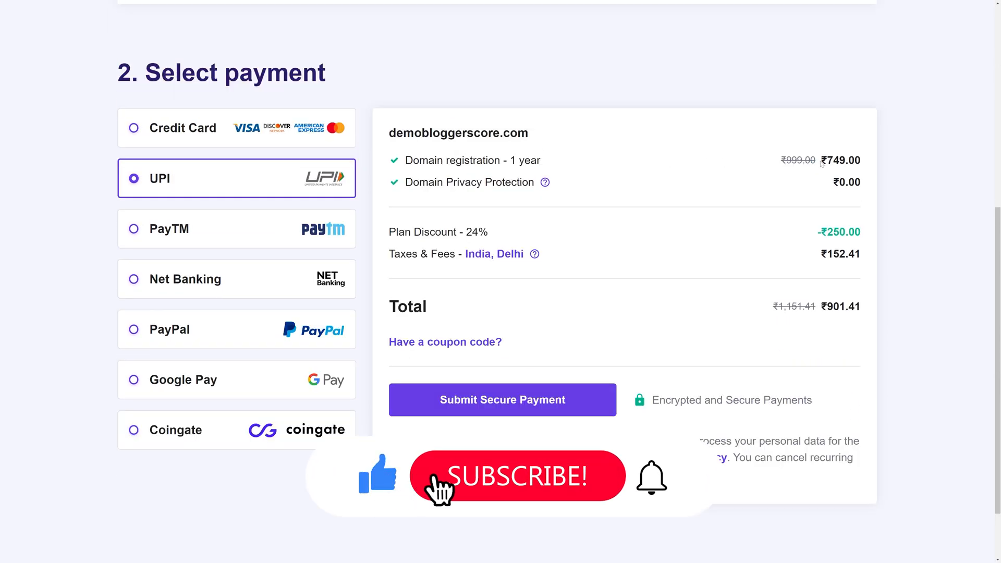
left_click_drag(822, 163, 869, 166)
left_click(808, 192)
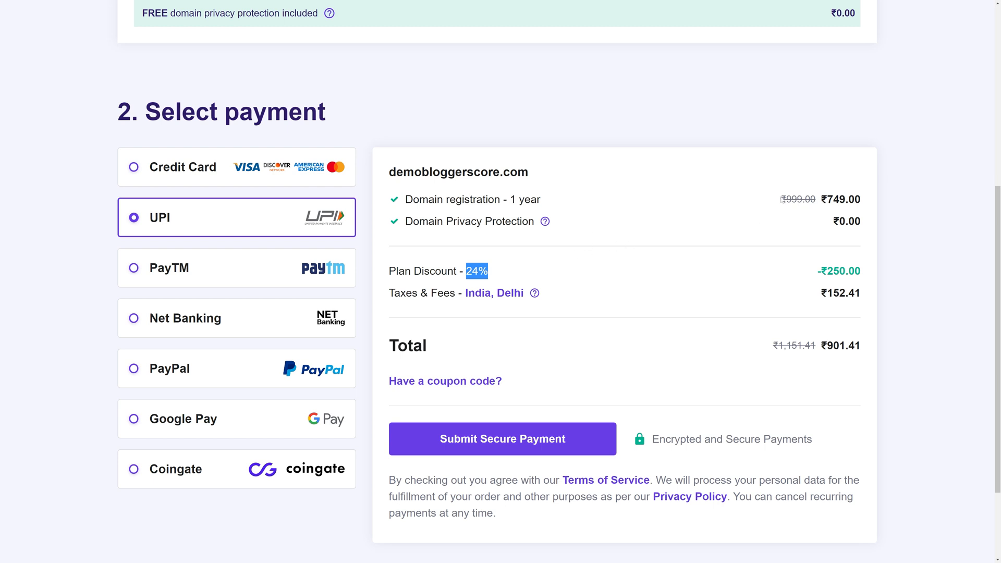
left_click_drag(780, 199, 816, 199)
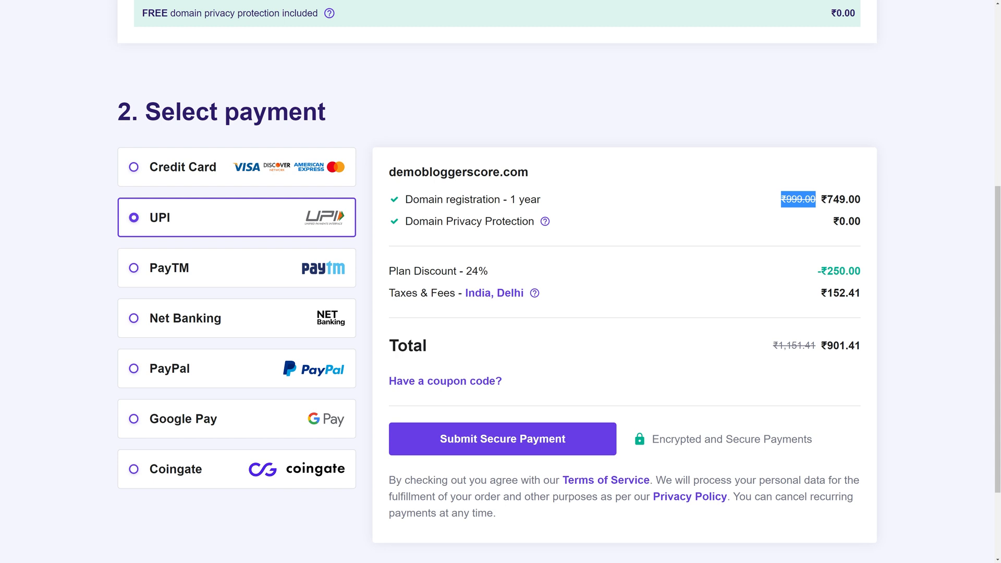
left_click(816, 200)
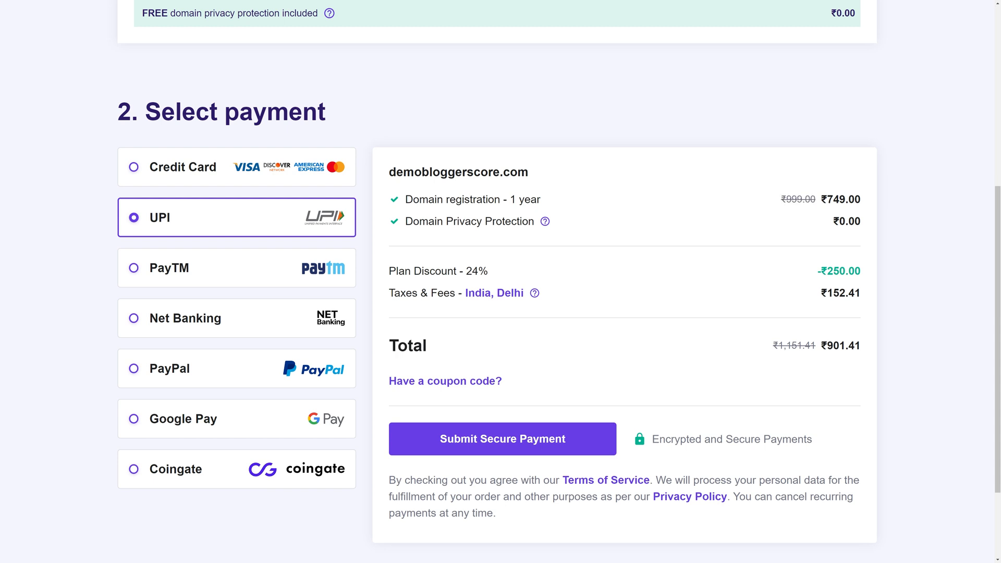
scroll(816, 200, "down", 3)
left_click_drag(796, 217, 838, 228)
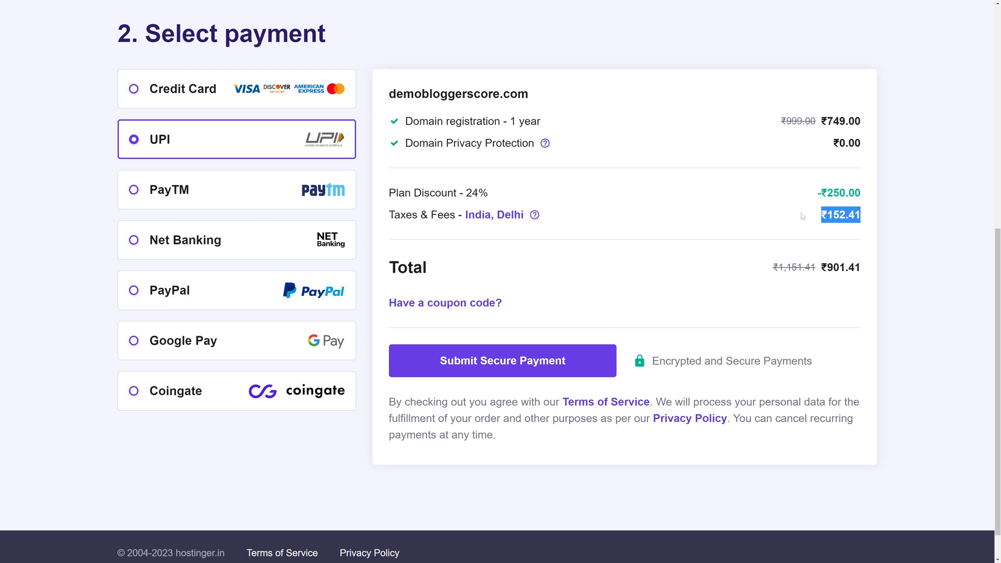
left_click_drag(820, 268, 846, 267)
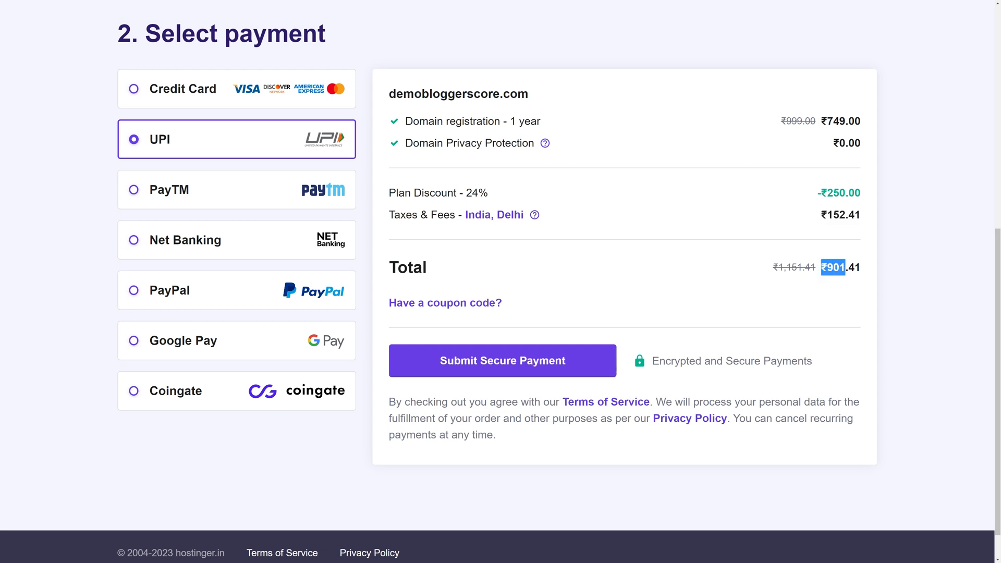
left_click(806, 286)
- Submit the order for secure payment via UPI and check the total and domain price in the payment page's summary
scroll(566, 320, "up", 1)
left_click(519, 399)
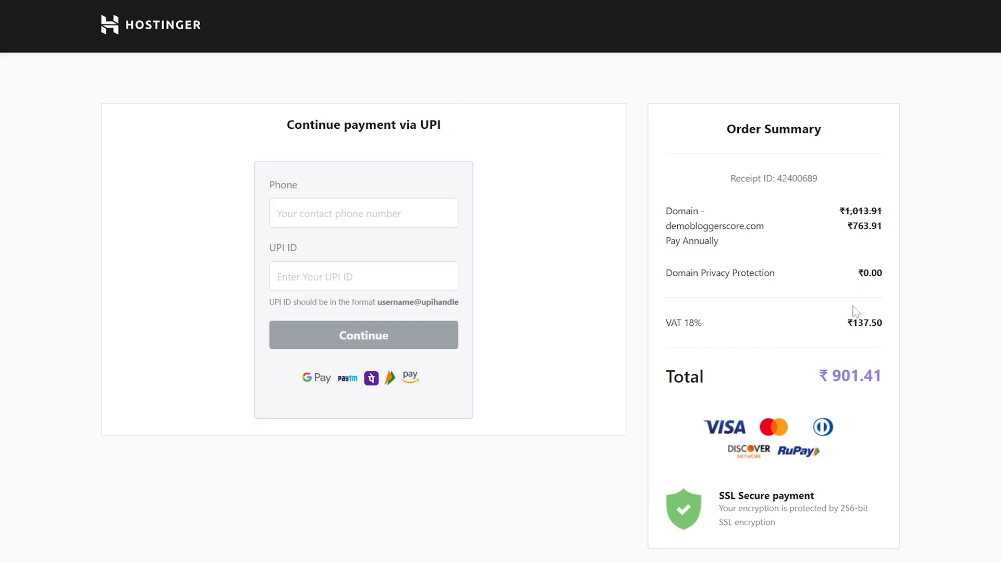
left_click_drag(818, 373, 903, 385)
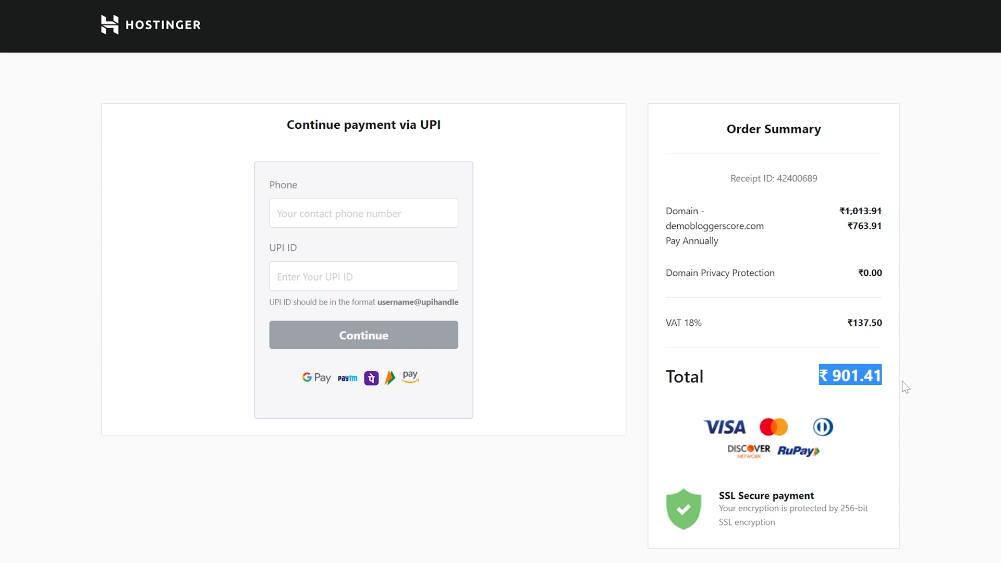
left_click(955, 344)
left_click_drag(814, 371, 905, 376)
left_click_drag(839, 211, 878, 211)
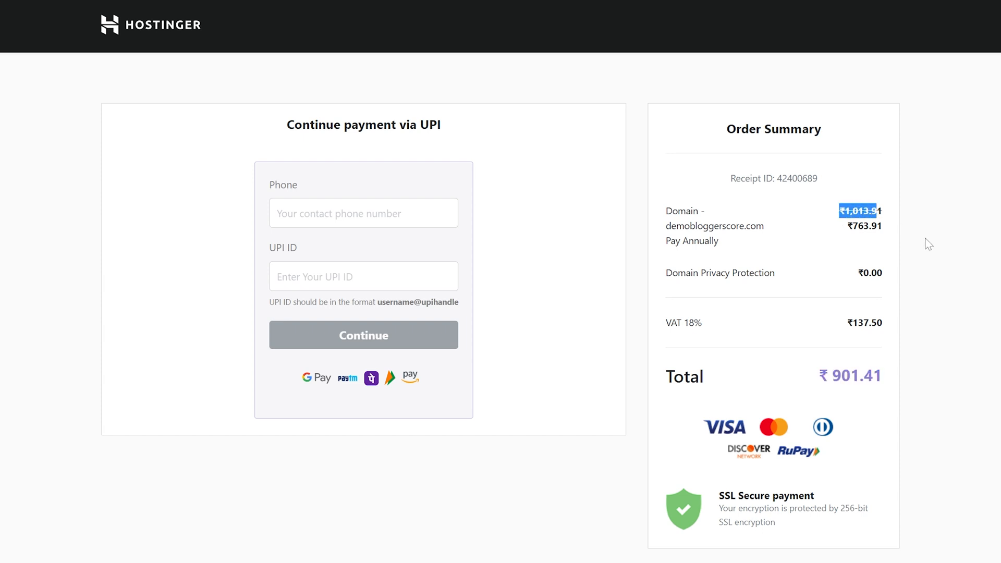
left_click(505, 212)
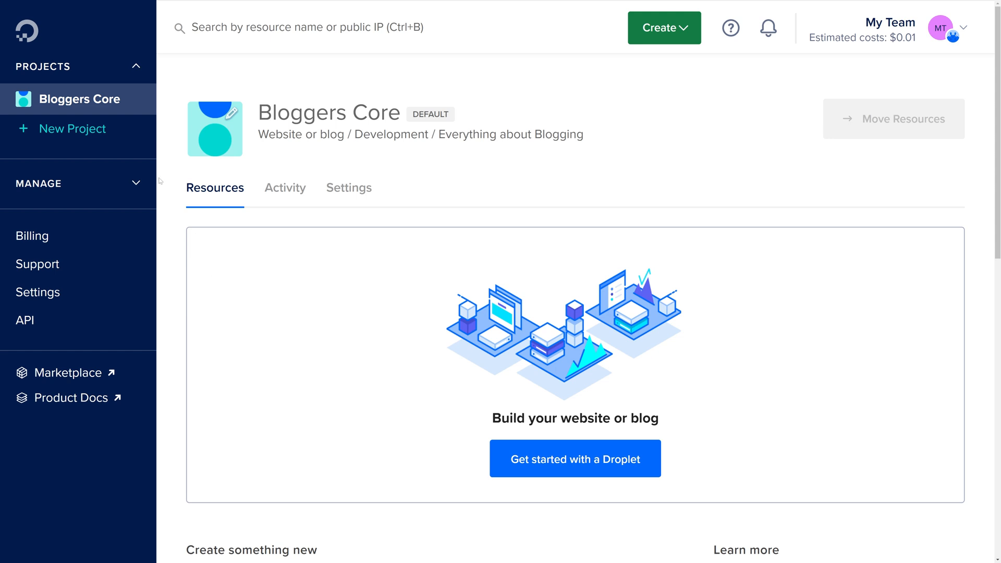
- Start a new project and name it "Bloggers core"
left_click(98, 135)
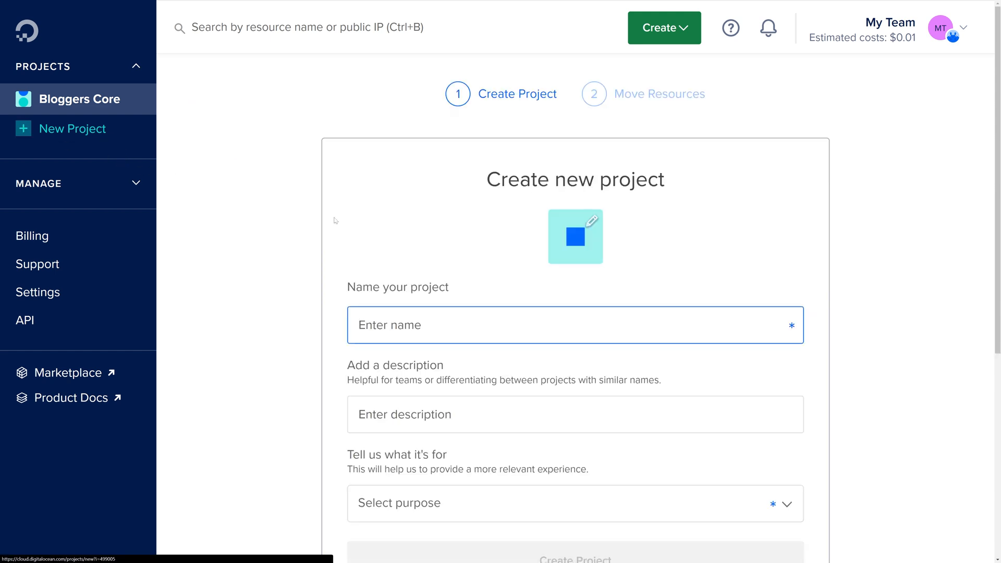
scroll(335, 220, "down", 1)
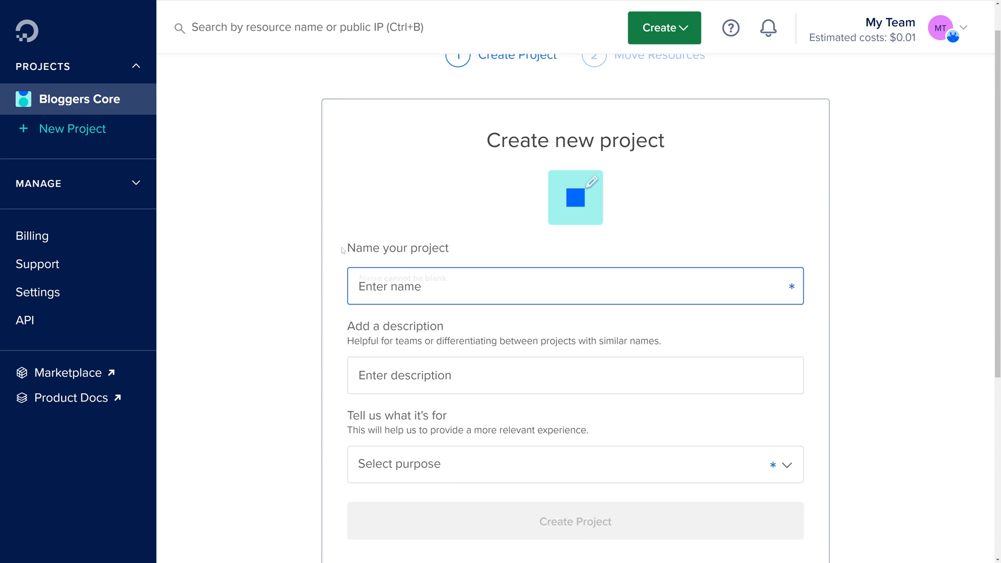
left_click_drag(346, 250, 449, 250)
left_click(393, 247)
type("Bloggers core")
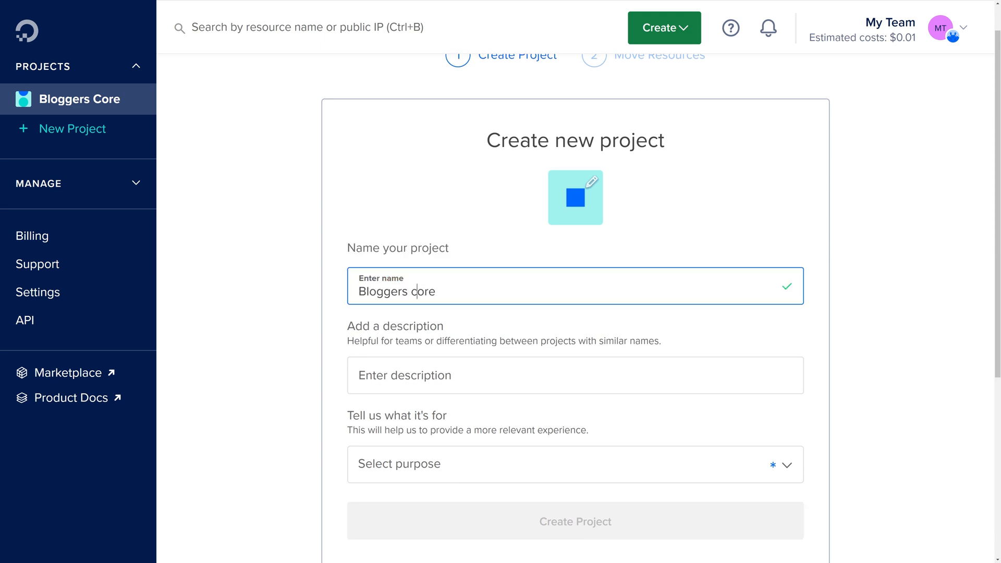
- Set the project's purpose to "Website or blog", leave the description empty, and create the project
left_click_drag(347, 326, 444, 328)
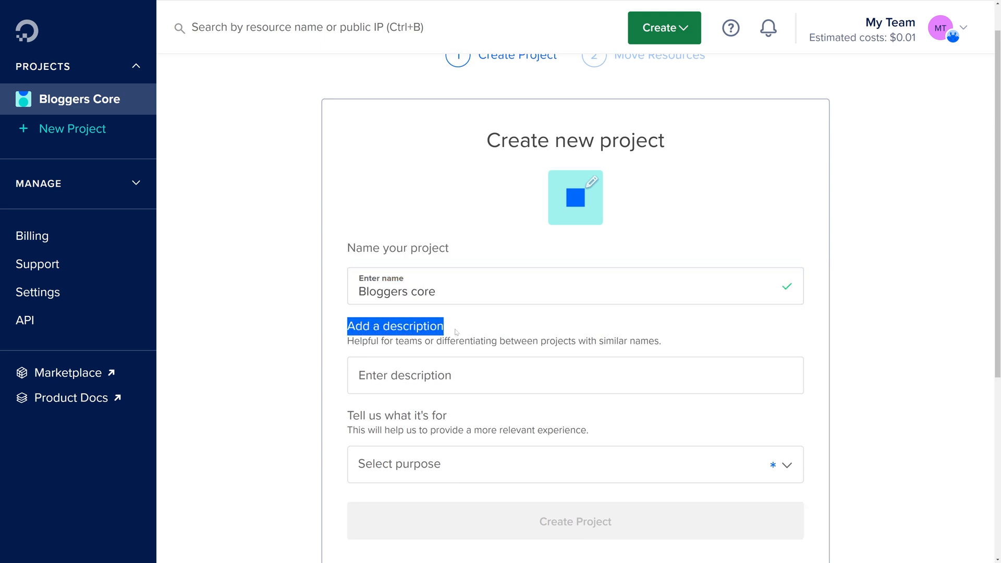
scroll(456, 333, "down", 2)
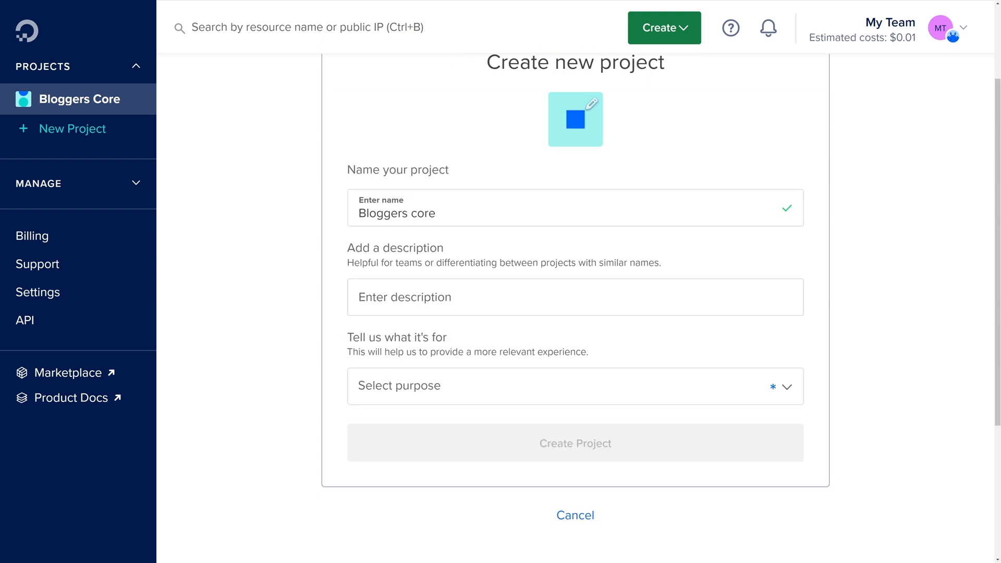
left_click(435, 386)
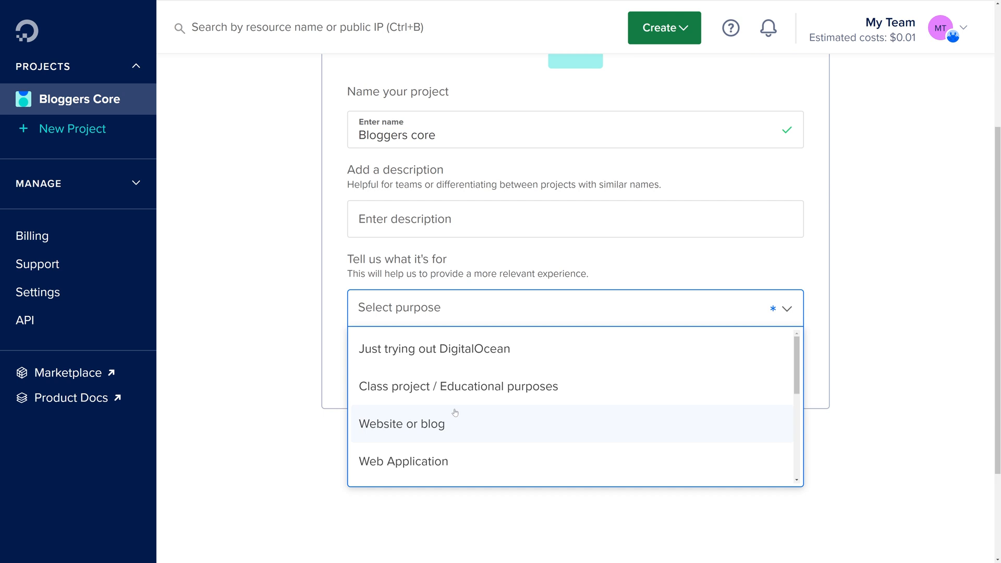
left_click(455, 413)
left_click(532, 377)
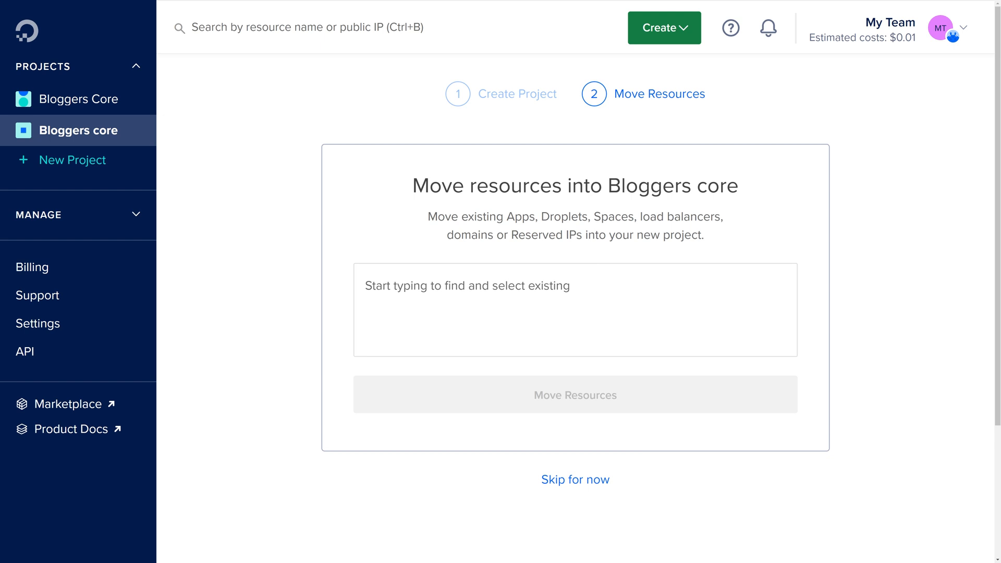
- Check for existing resources to move into the new project, and skip moving resources for now
left_click(365, 285)
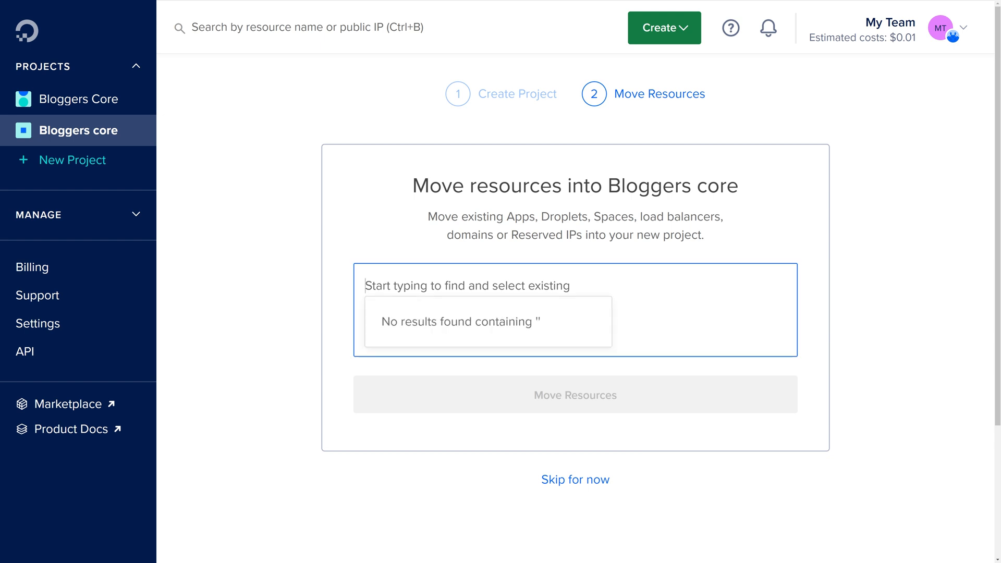
scroll(584, 438, "down", 1)
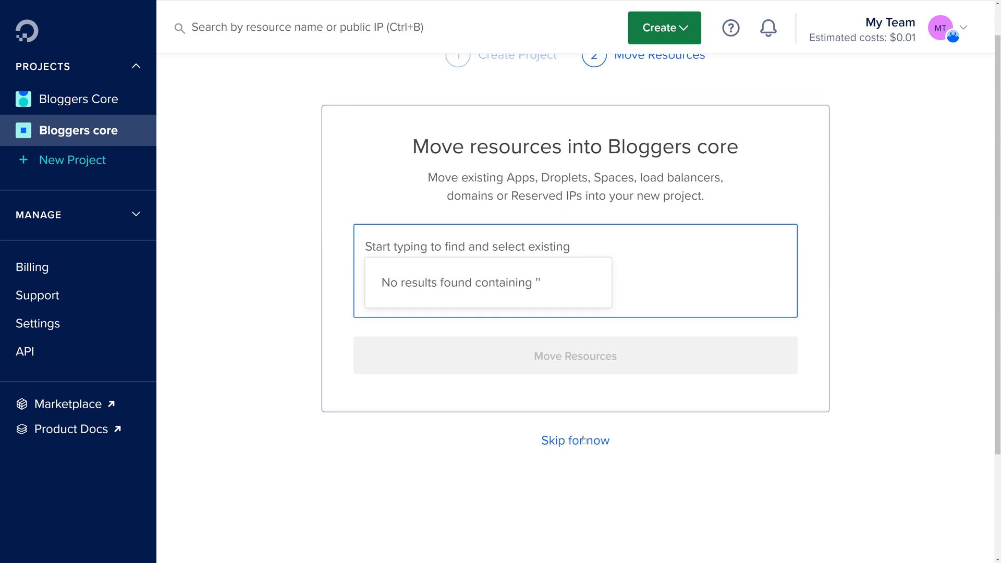
left_click(583, 440)
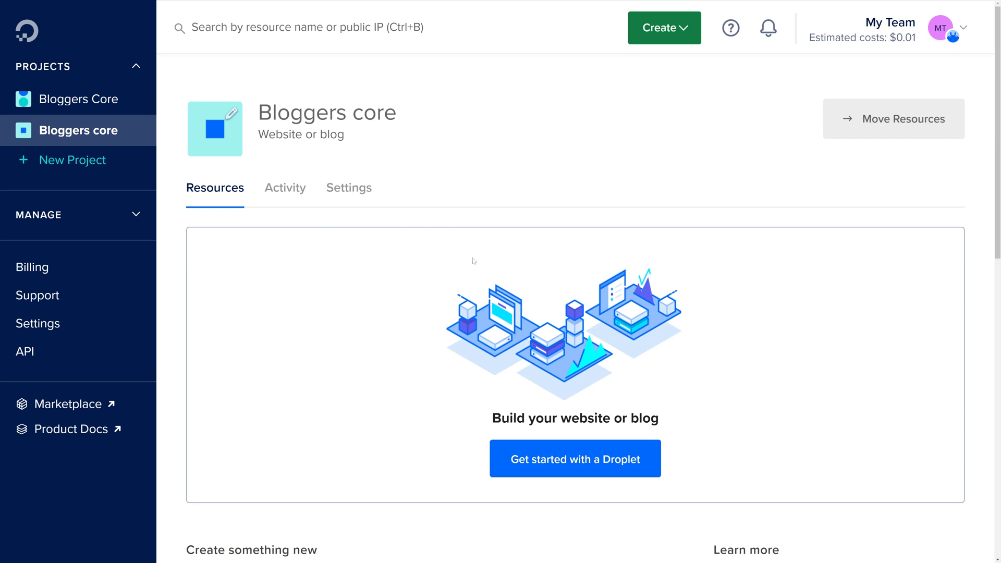
- Start creating a Droplet and choose Bangalore as its region
left_click(651, 39)
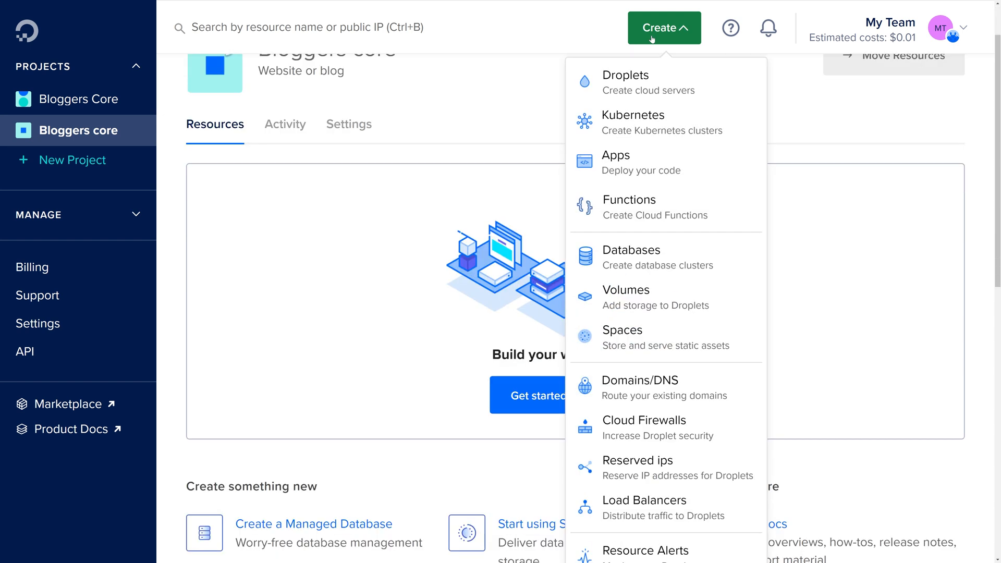
left_click(638, 86)
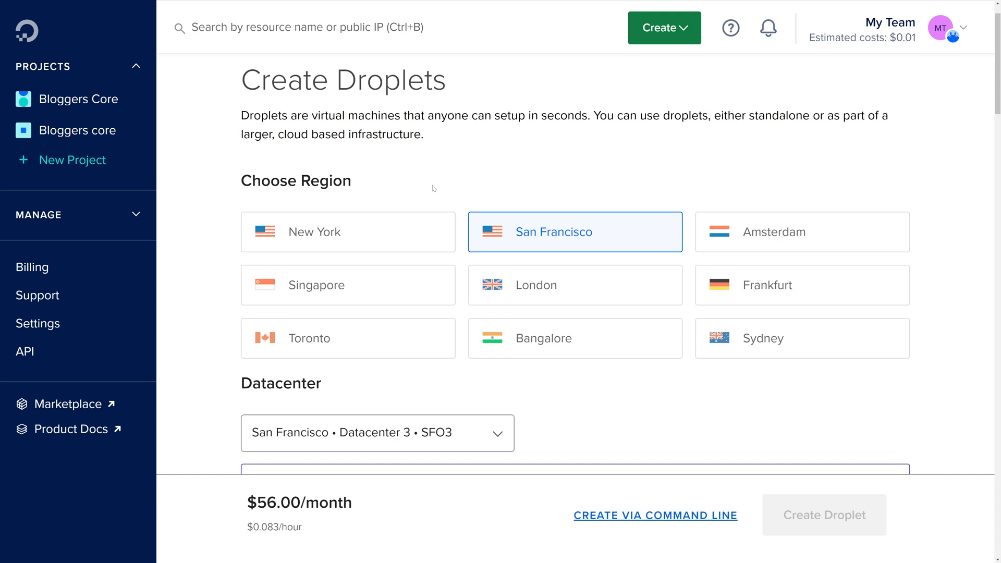
scroll(480, 300, "down", 2)
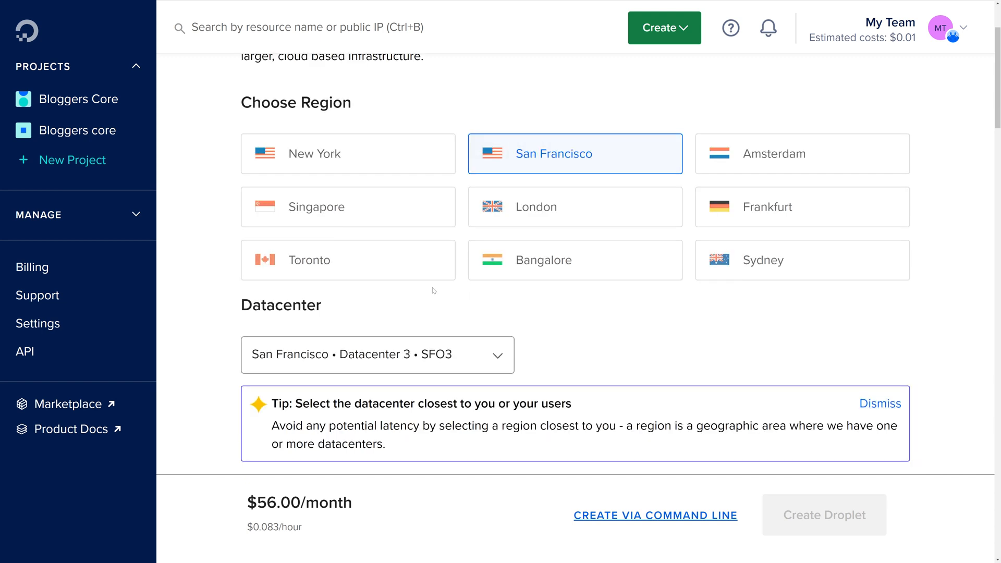
scroll(464, 292, "down", 1)
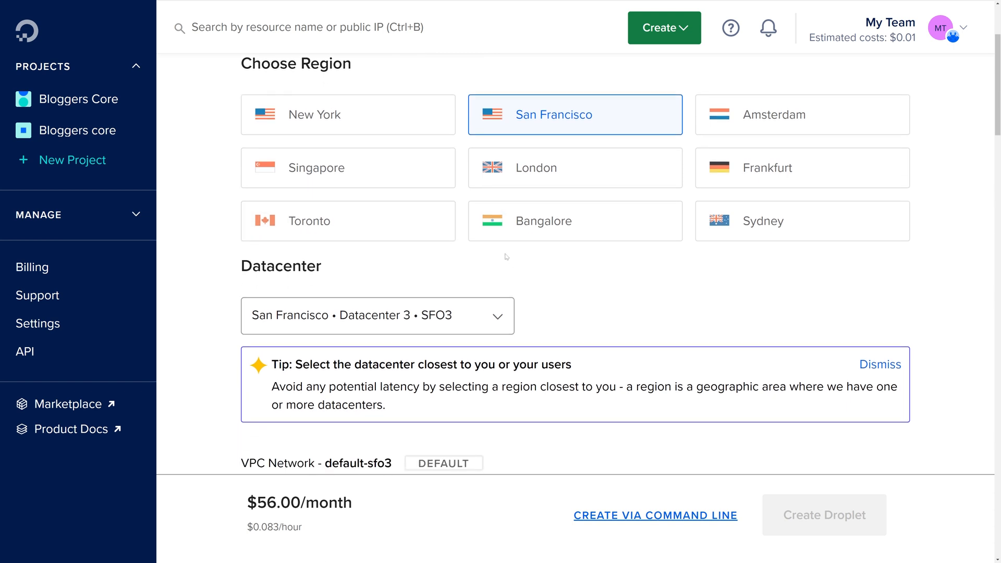
left_click(492, 240)
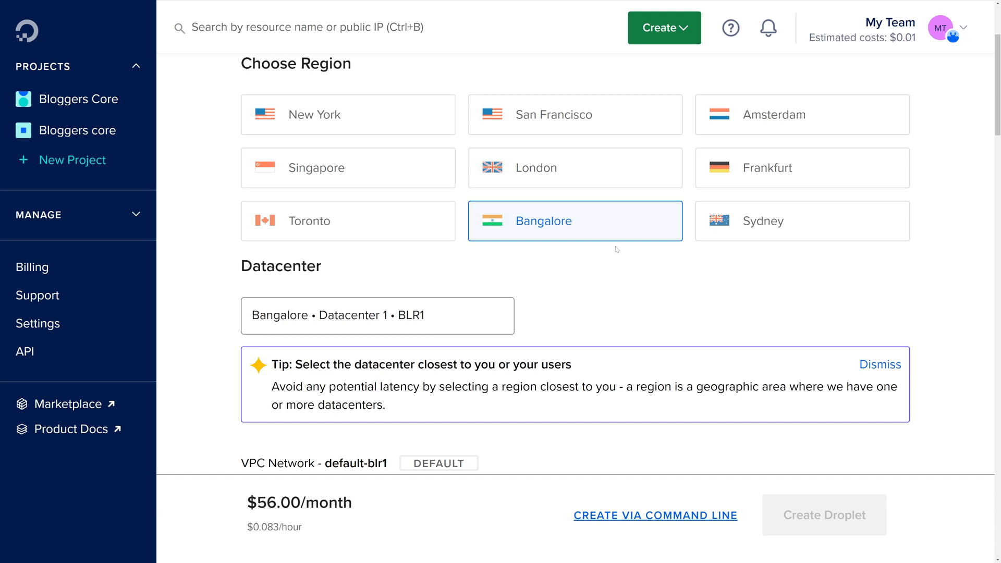
- Review the region choices and read the tip about selecting the datacenter closest to the users
scroll(608, 249, "up", 2)
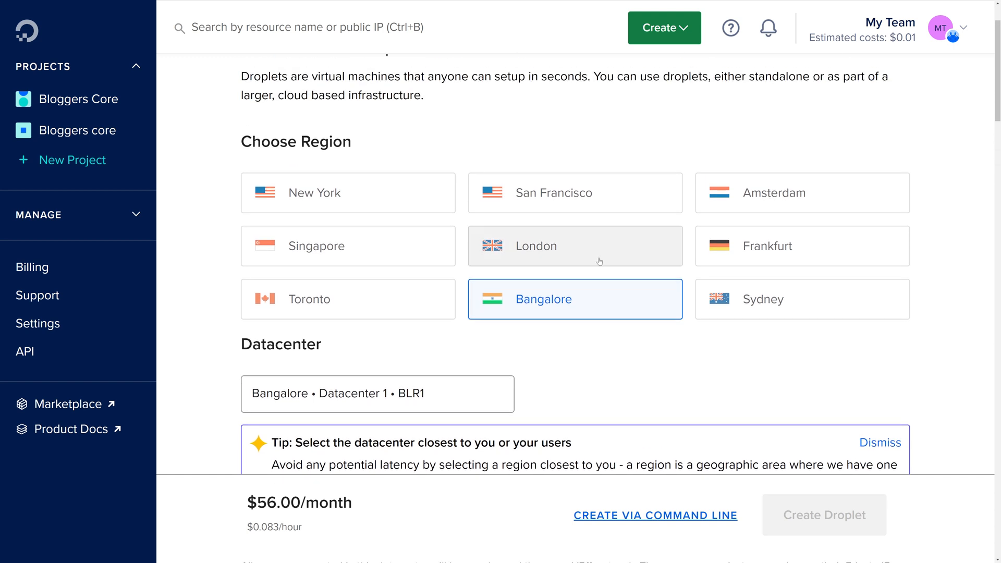
scroll(599, 262, "down", 2)
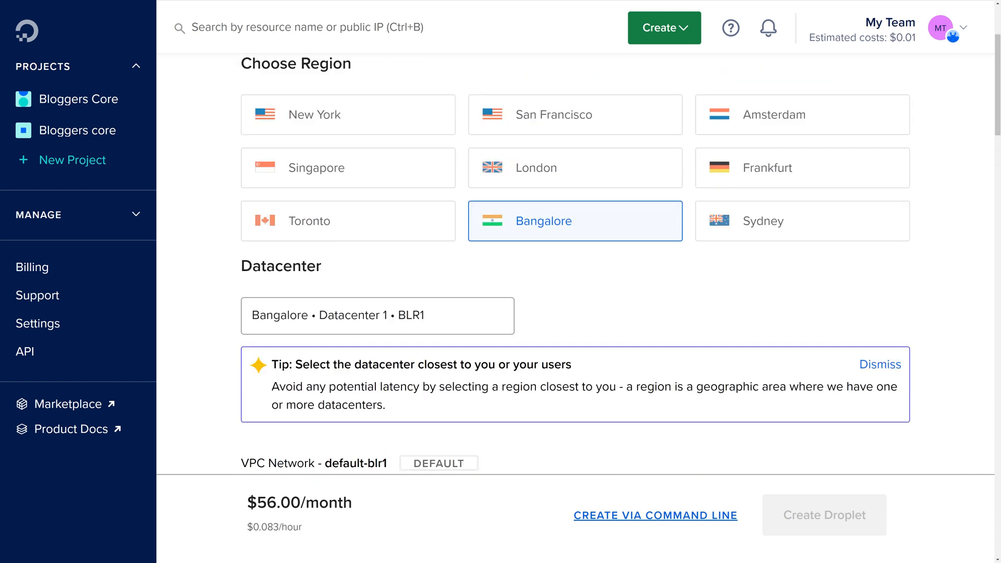
left_click_drag(362, 365, 453, 365)
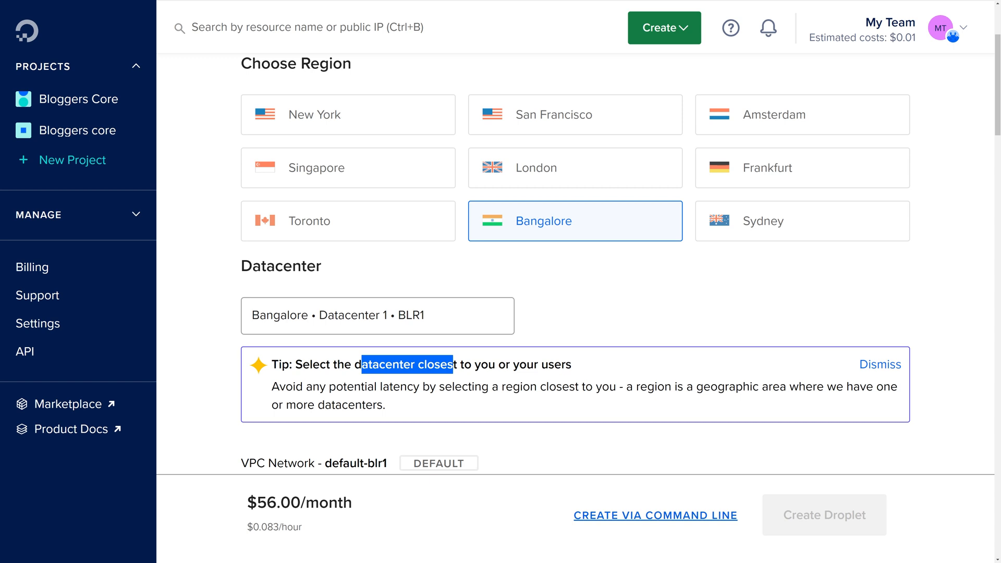
left_click(459, 373)
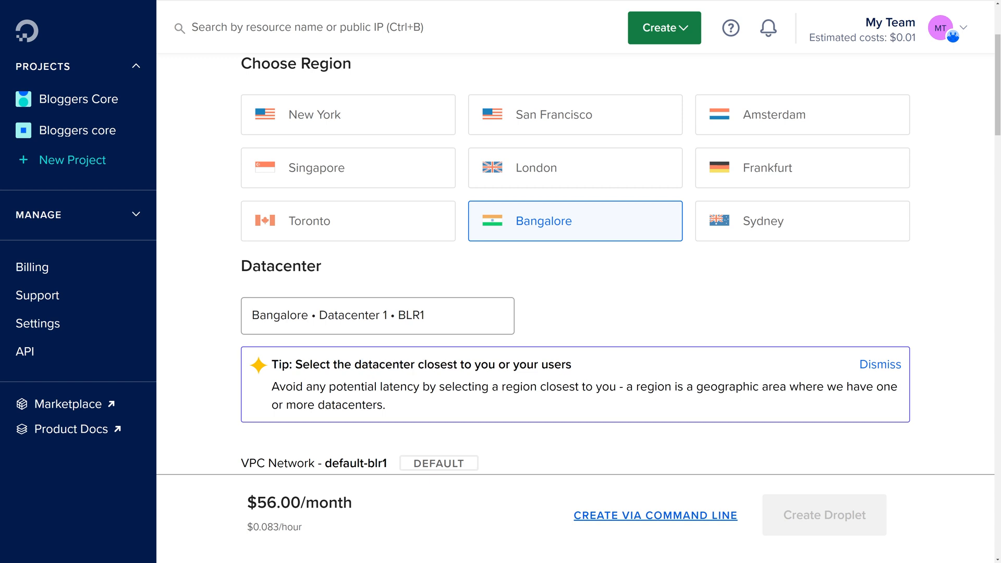
left_click_drag(354, 365, 579, 367)
left_click(557, 271)
- Choose the recommended WordPress 5.8 on Ubuntu Marketplace image for the Droplet
scroll(557, 271, "down", 1)
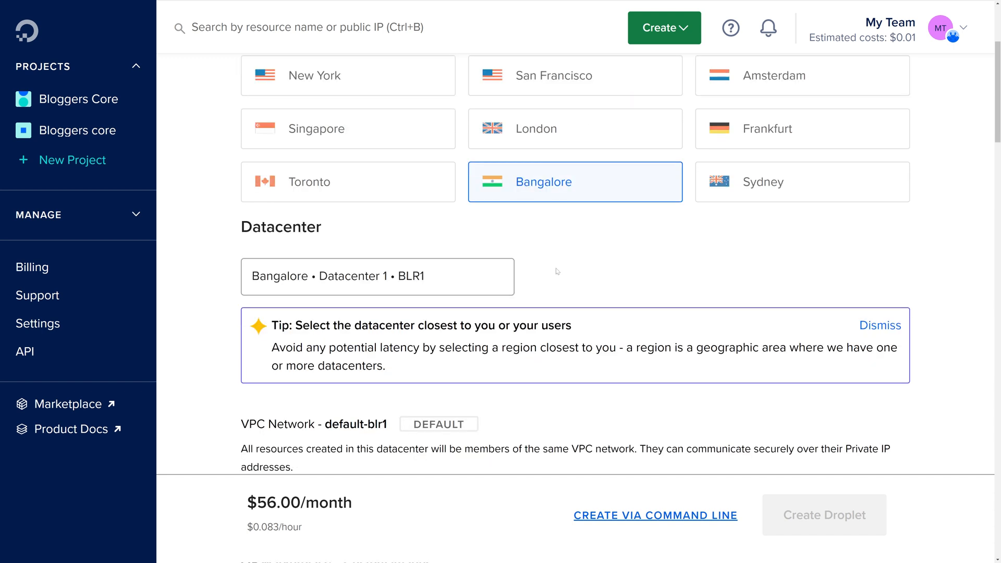
scroll(299, 283, "down", 5)
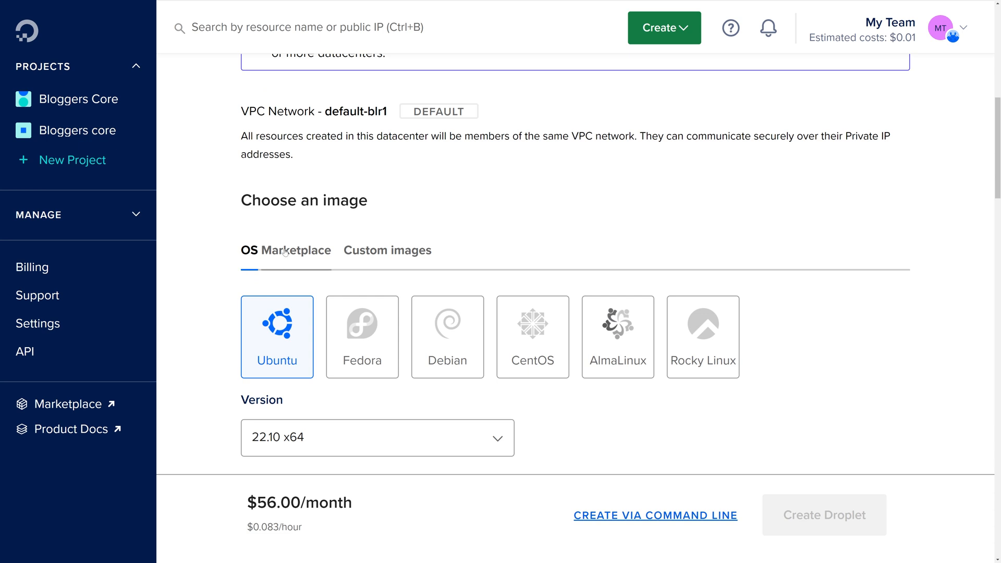
left_click(285, 253)
scroll(469, 255, "down", 2)
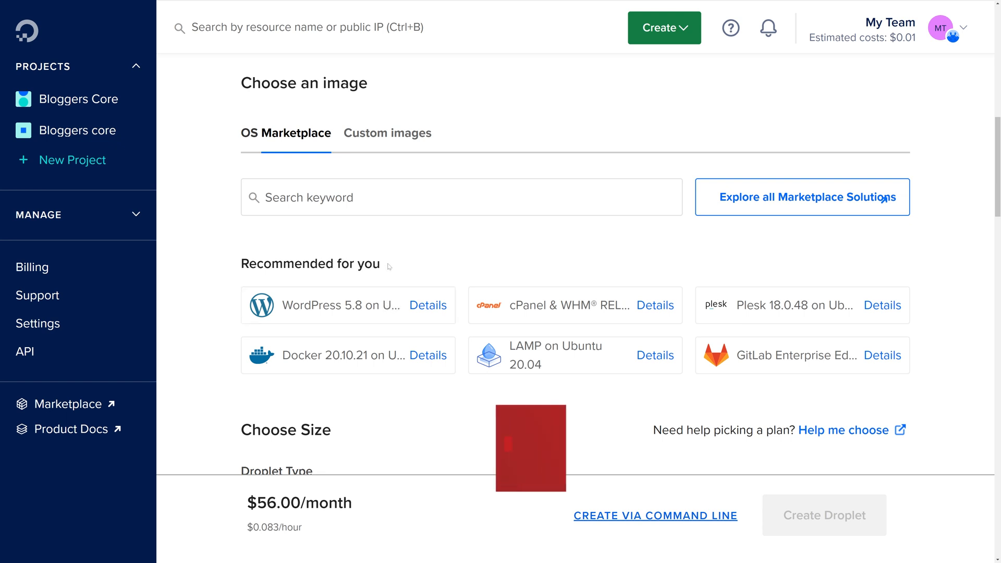
left_click_drag(388, 269, 341, 265)
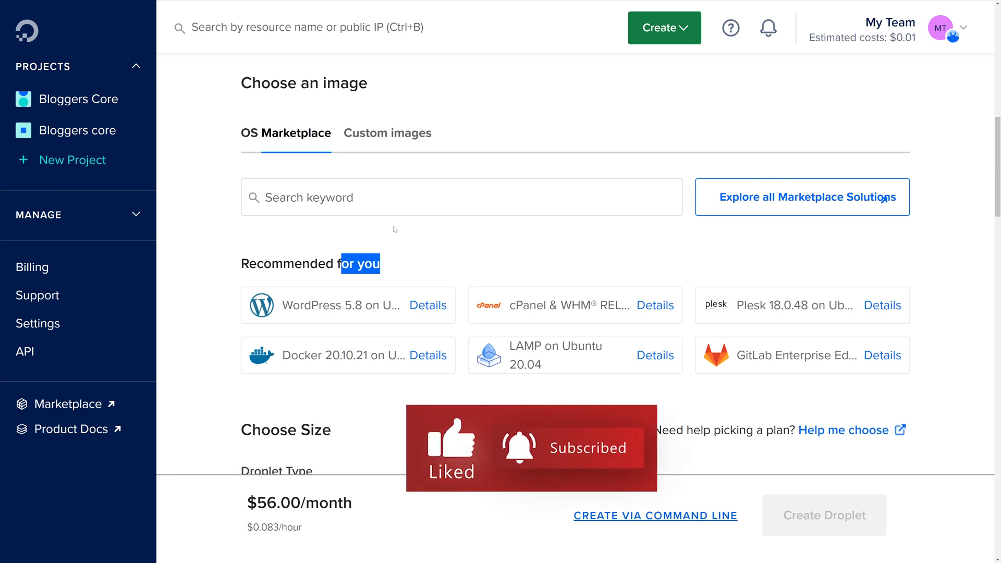
left_click(399, 203)
key("Escape")
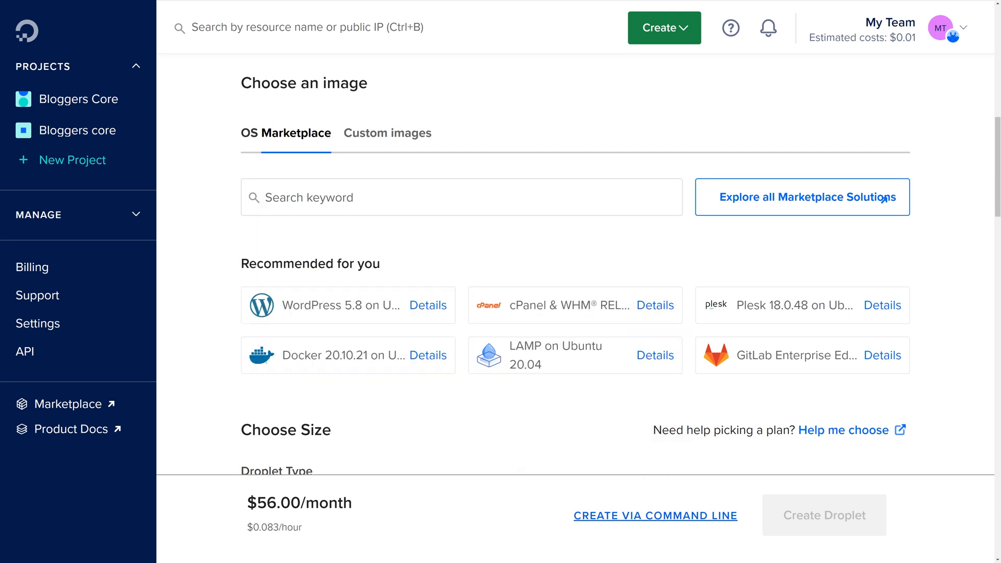
left_click(314, 307)
- Compare the Droplet's shared CPU type with the dedicated CPU types in the size options
scroll(314, 308, "down", 3)
scroll(321, 203, "down", 7)
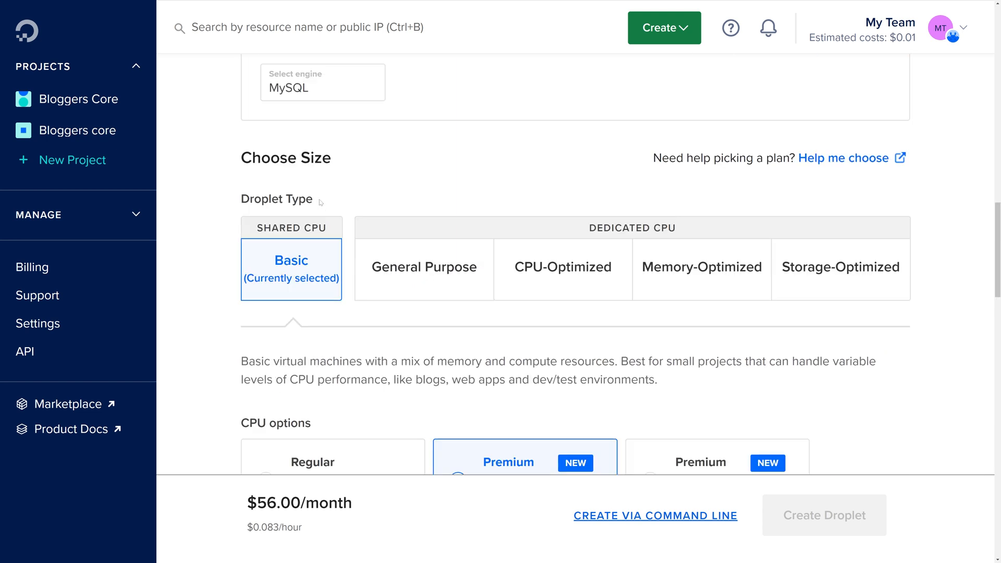
left_click_drag(331, 229, 257, 229)
left_click(623, 238)
left_click_drag(588, 229, 683, 231)
left_click(341, 229)
scroll(456, 233, "up", 1)
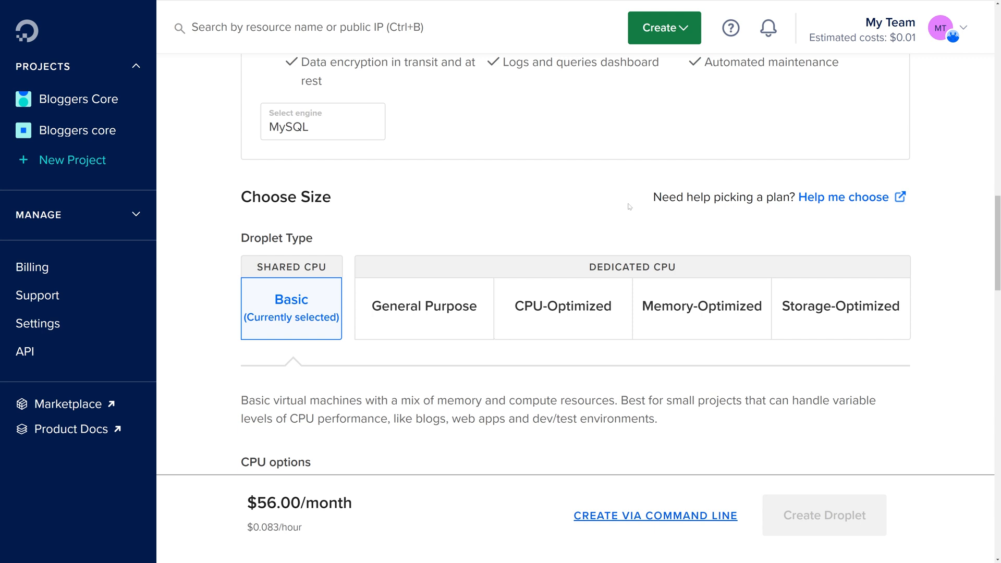
left_click_drag(328, 268, 255, 268)
left_click(359, 234)
scroll(360, 236, "down", 1)
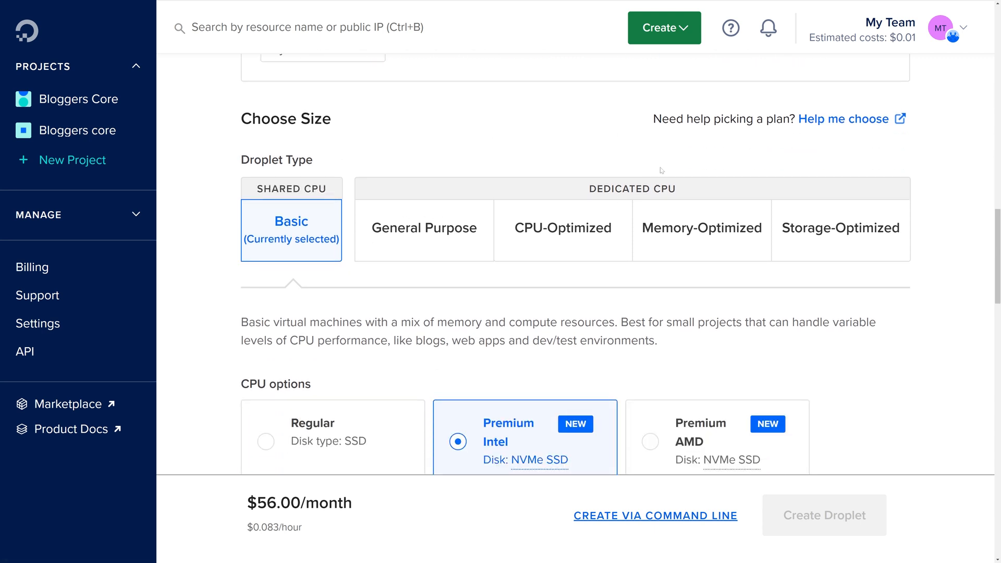
left_click_drag(334, 189, 255, 189)
left_click(346, 159)
- Set the Droplet's CPU option to Regular with SSD disk and select the $6/mo plan with 1 GB / 1 CPU
scroll(360, 198, "down", 3)
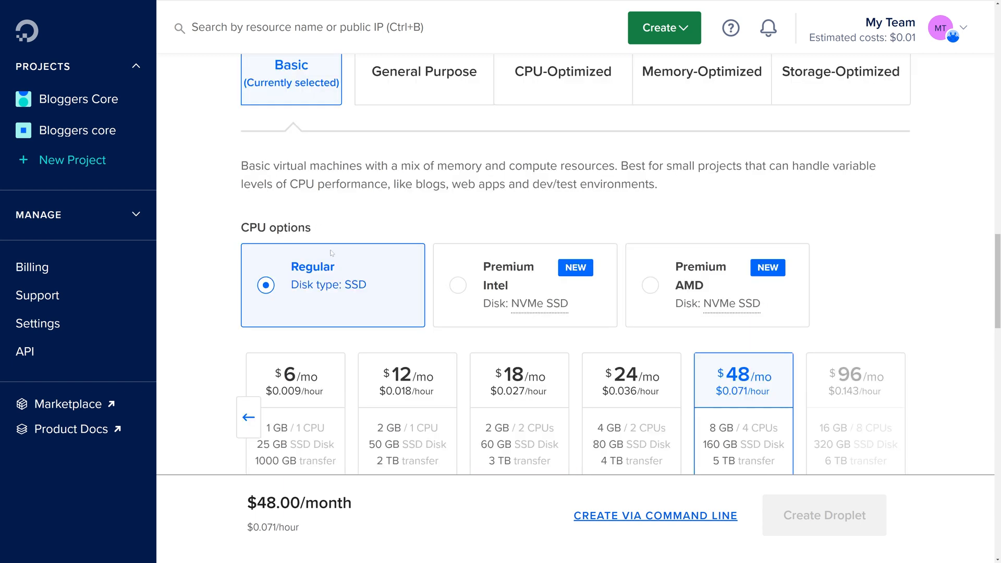
scroll(321, 238, "down", 2)
left_click(248, 300)
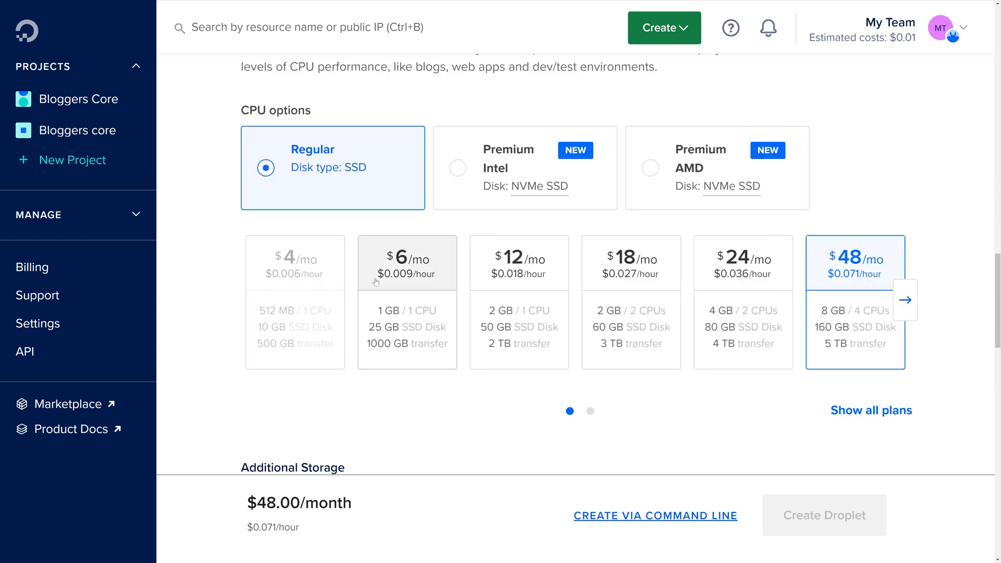
left_click(398, 267)
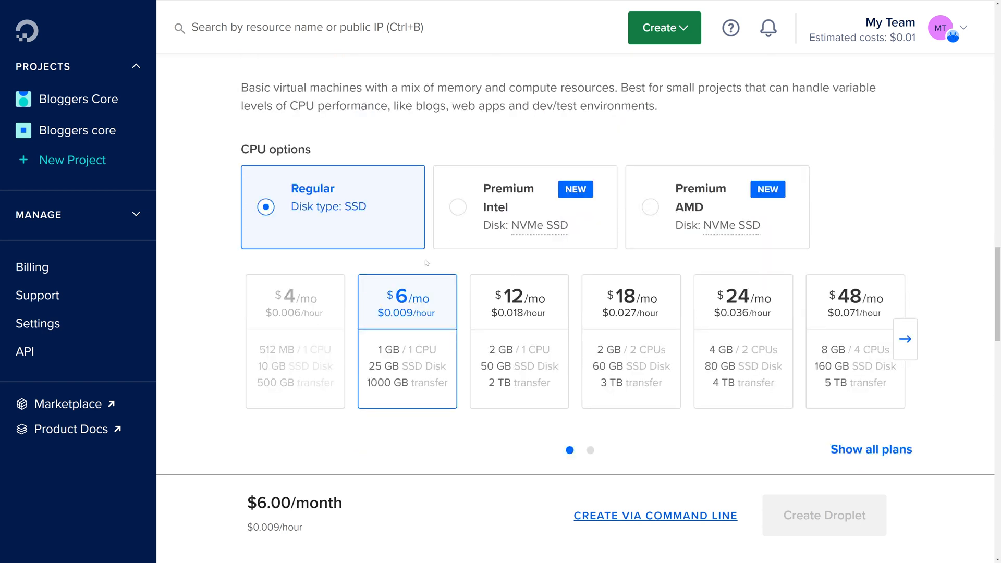
scroll(422, 261, "up", 2)
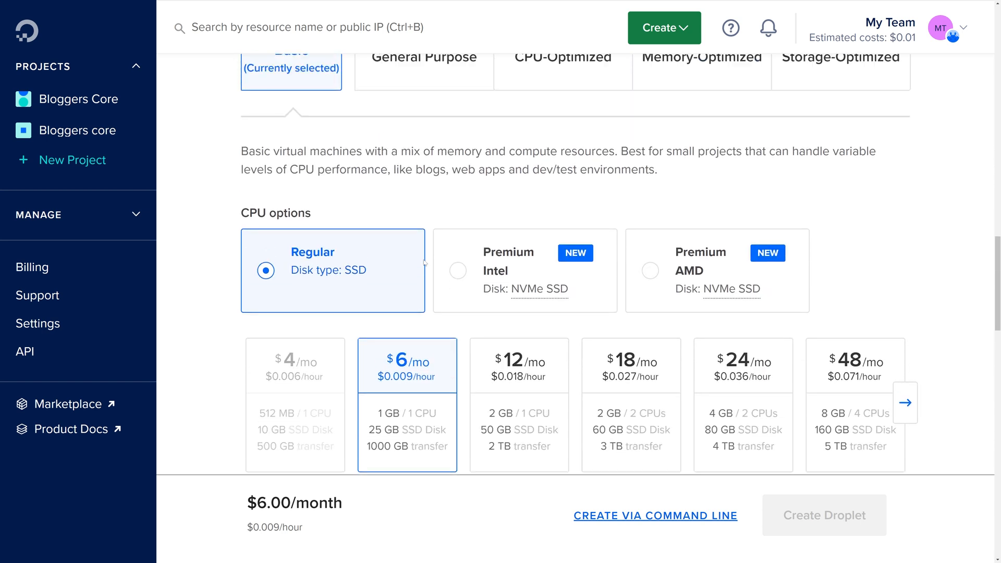
scroll(422, 262, "down", 1)
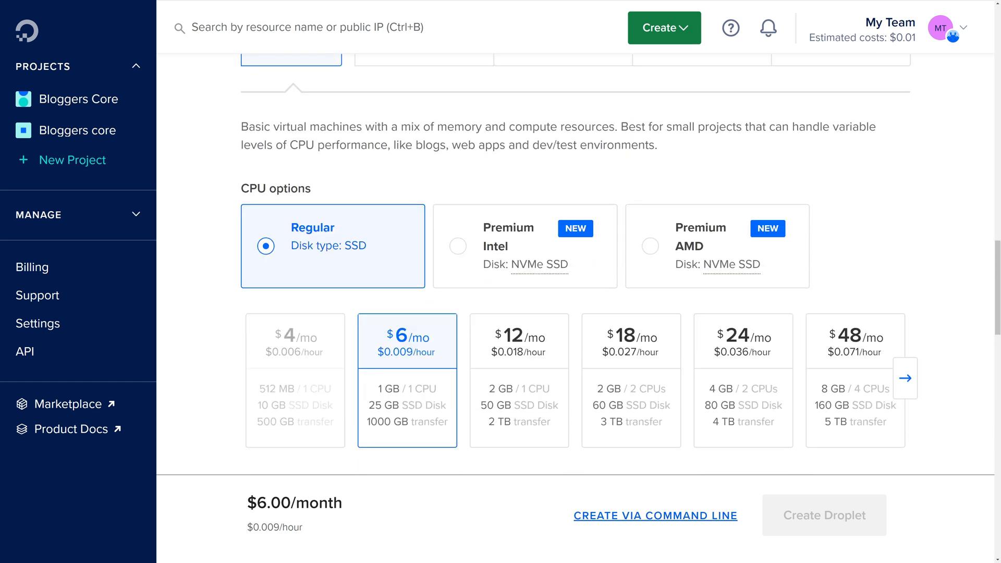
scroll(378, 221, "down", 2)
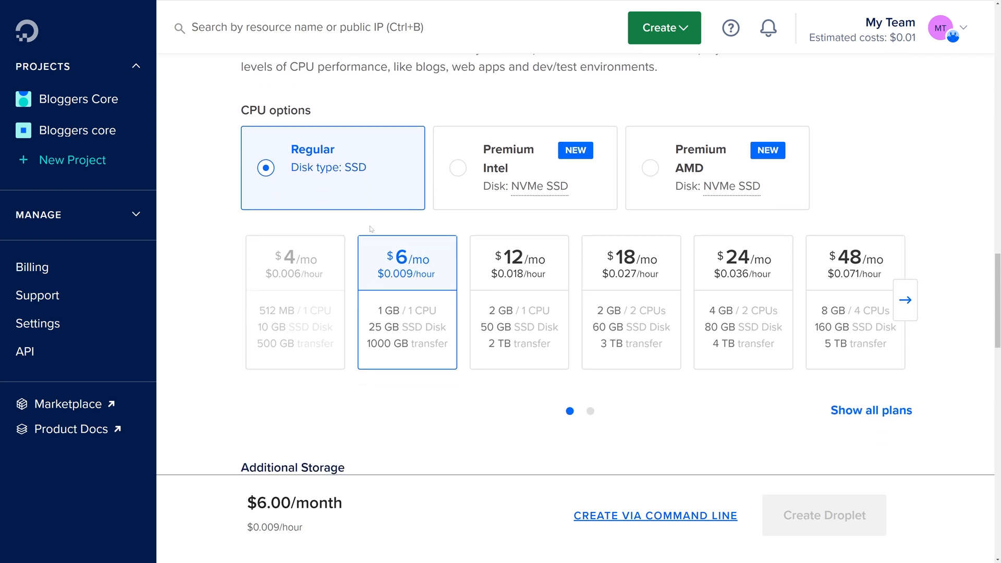
scroll(398, 230, "up", 1)
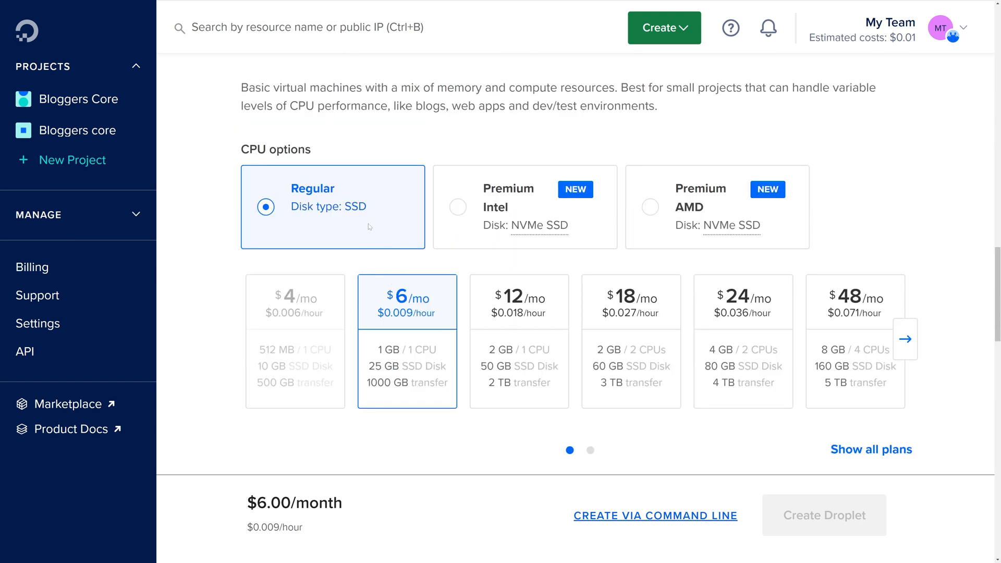
scroll(372, 269, "up", 1)
scroll(376, 282, "up", 2)
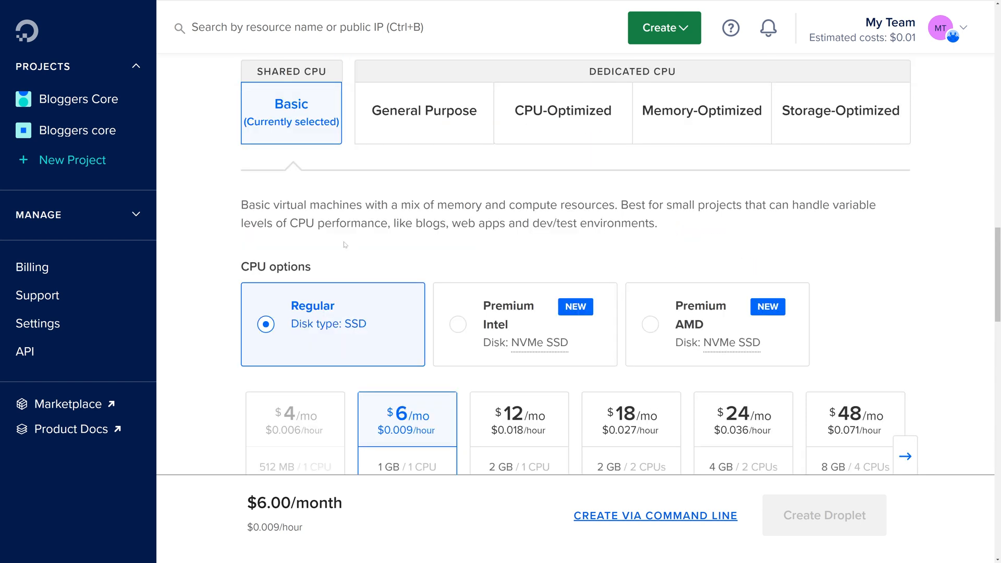
- Keep password authentication for the Droplet and enter a root password that meets the listed requirements
scroll(387, 255, "down", 2)
scroll(370, 235, "up", 2)
scroll(397, 315, "down", 1)
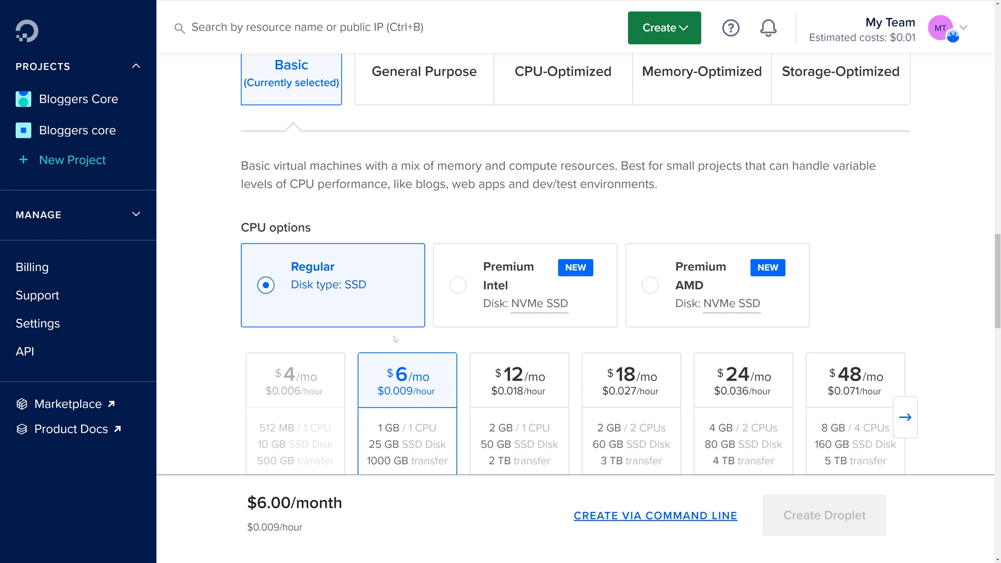
scroll(399, 323, "down", 10)
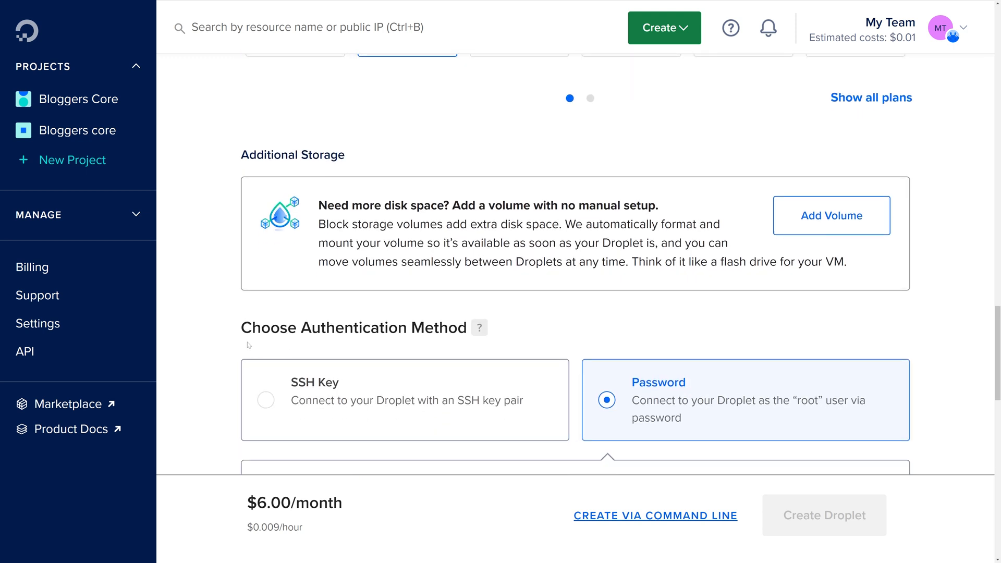
scroll(399, 313, "down", 2)
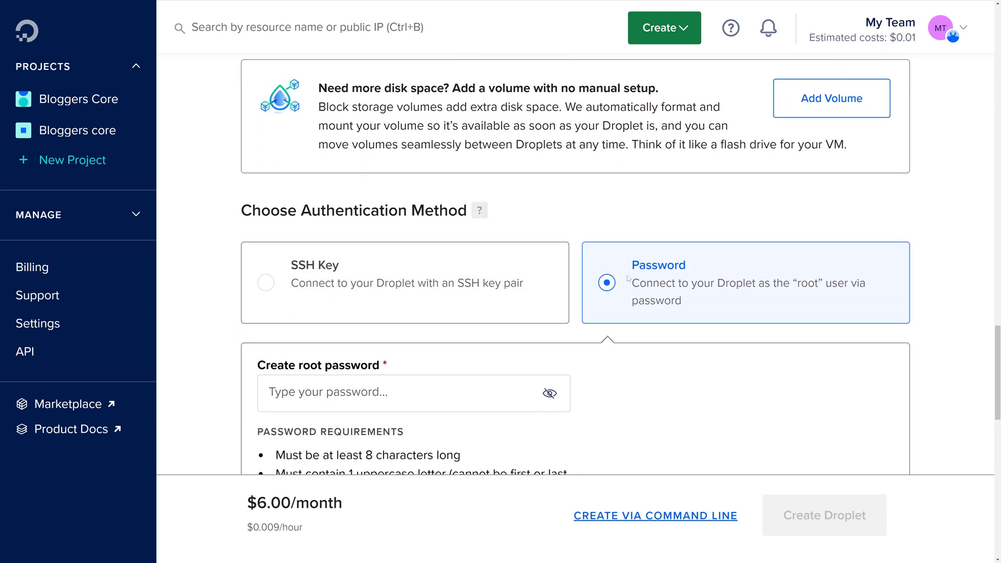
scroll(399, 313, "down", 2)
left_click(452, 315)
scroll(453, 273, "down", 2)
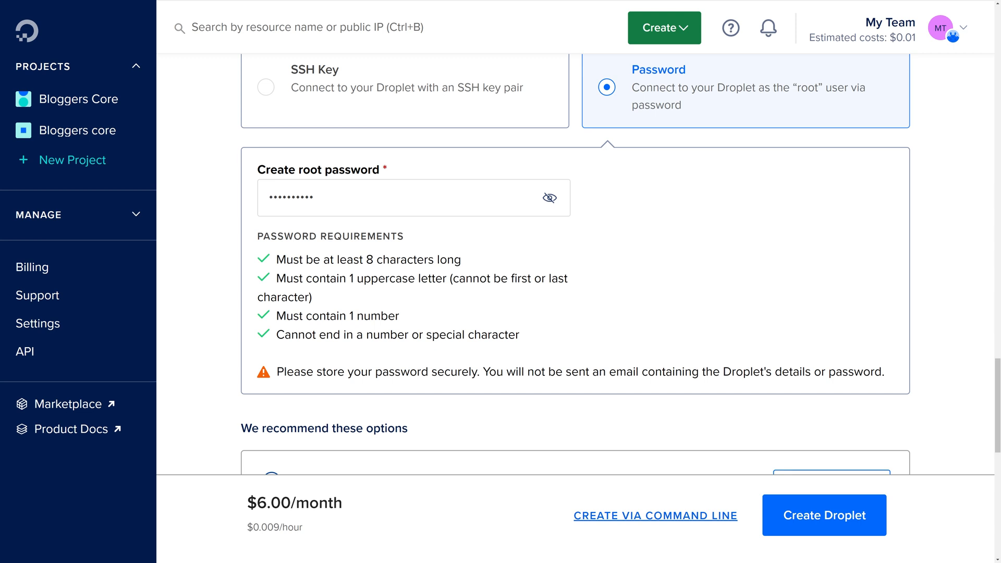
- Enable the free improved metrics monitoring and alerting for the Droplet and review the optional backups offer
scroll(389, 218, "down", 4)
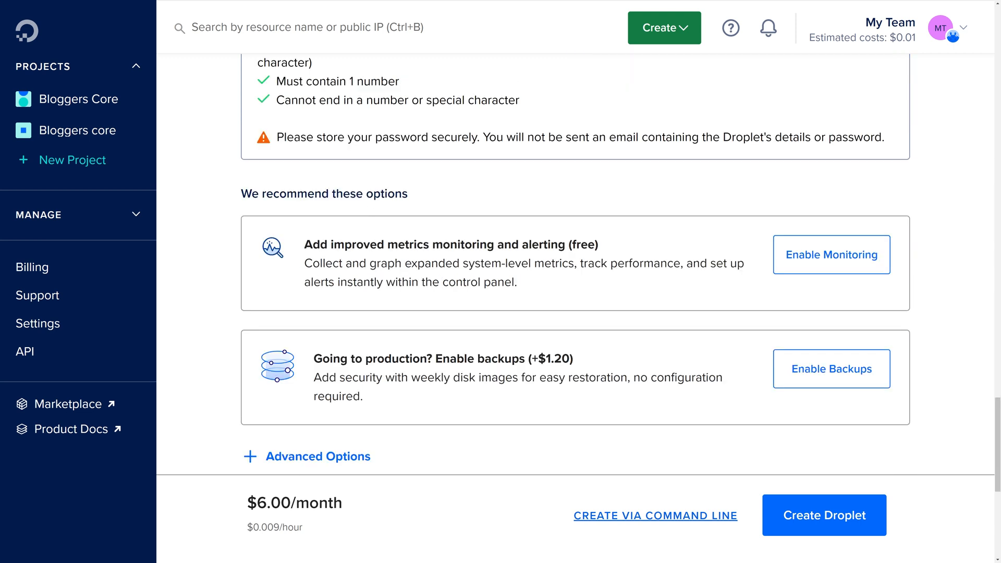
left_click_drag(280, 194, 381, 194)
left_click(477, 186)
left_click_drag(370, 244, 474, 264)
left_click(476, 267)
left_click(477, 266)
left_click(814, 262)
scroll(815, 262, "down", 1)
left_click_drag(436, 281, 527, 281)
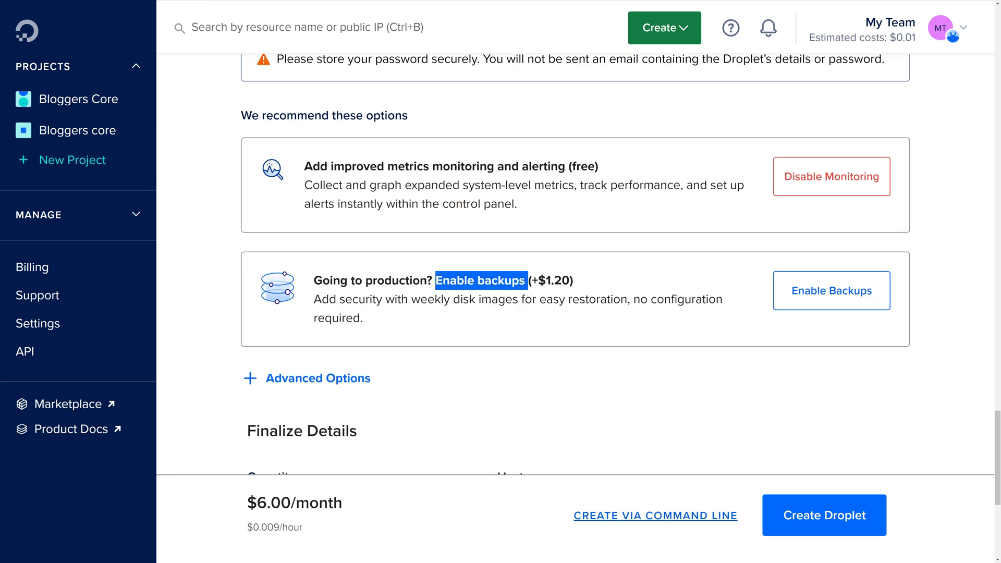
left_click(522, 275)
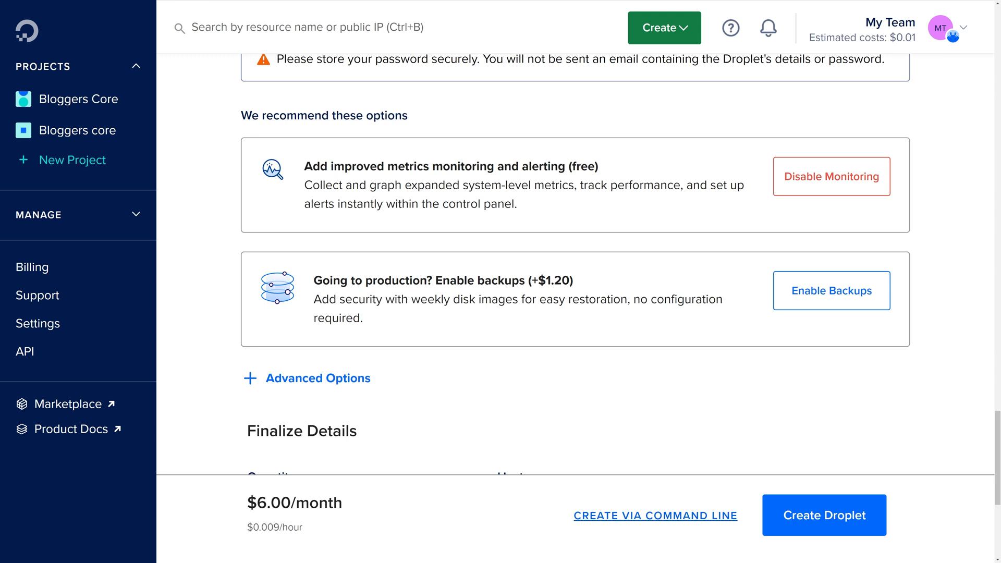
- Set the Droplet's hostname to bloggers-core and create the Droplet in the Bloggers core project
scroll(586, 283, "down", 2)
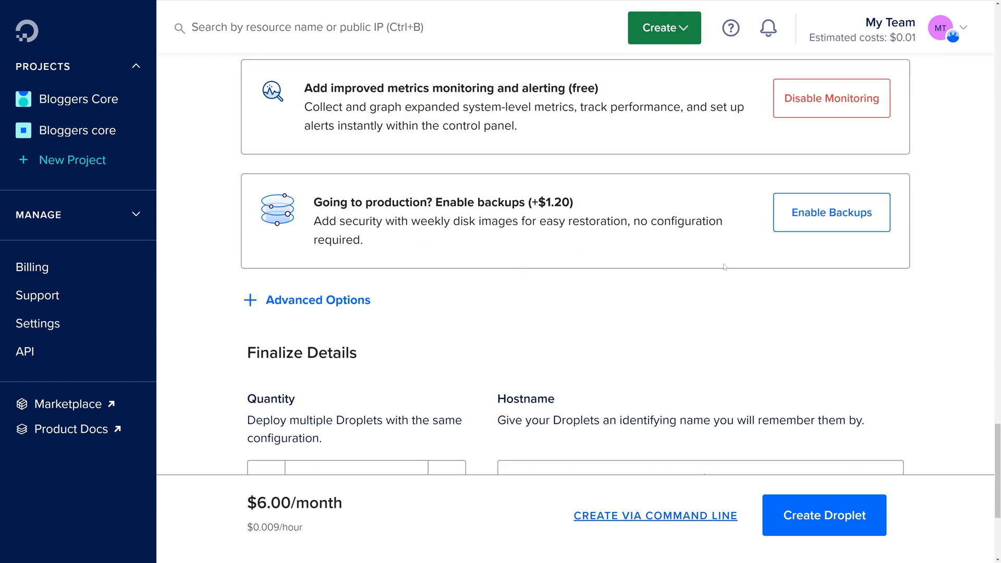
scroll(616, 296, "down", 3)
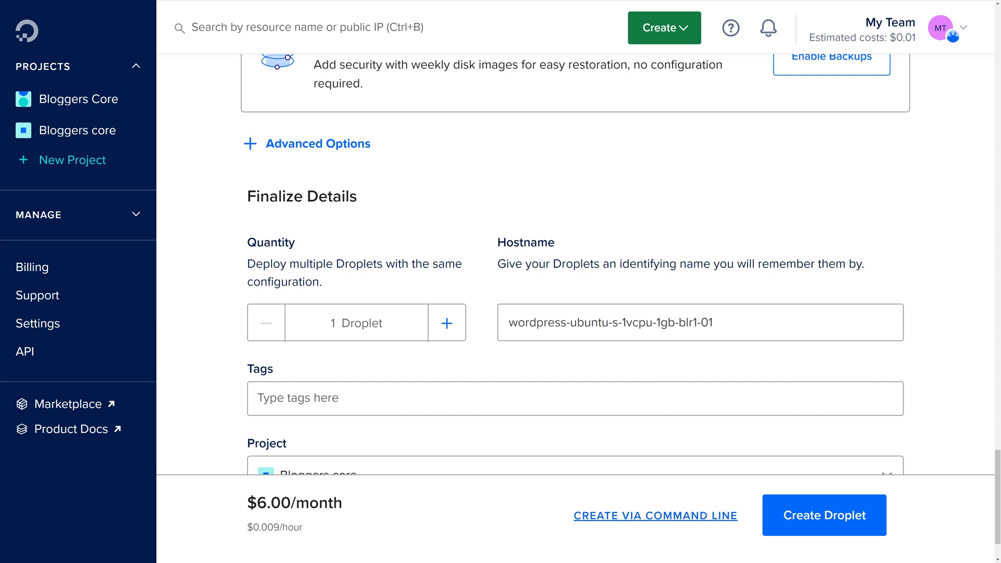
left_click_drag(714, 322, 508, 322)
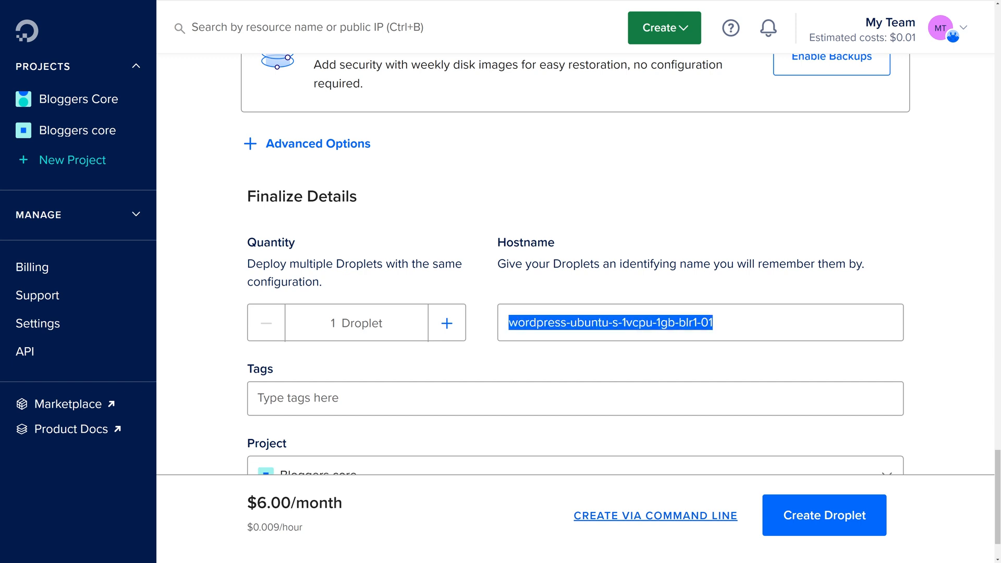
type("bloggers-core")
scroll(291, 297, "down", 2)
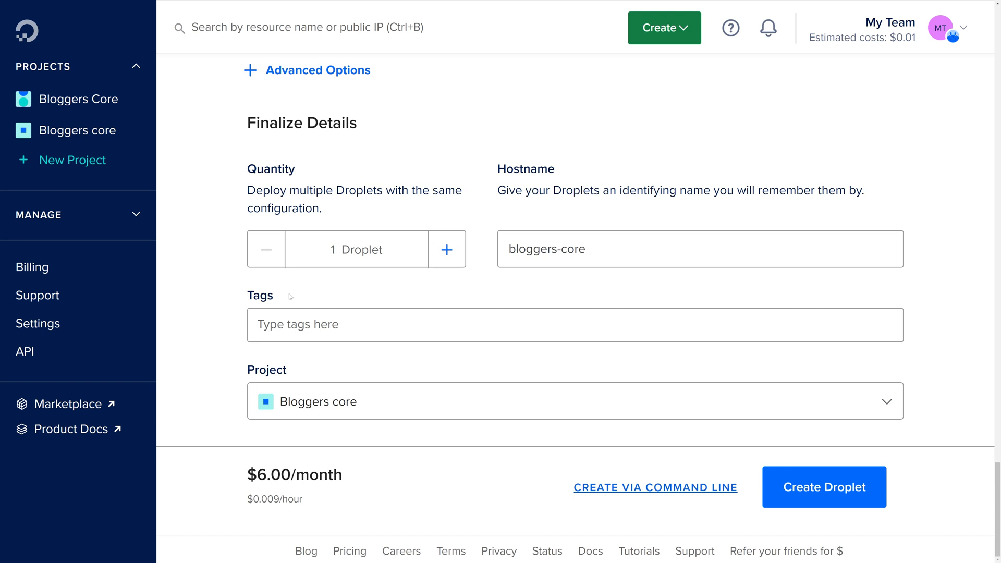
left_click(858, 486)
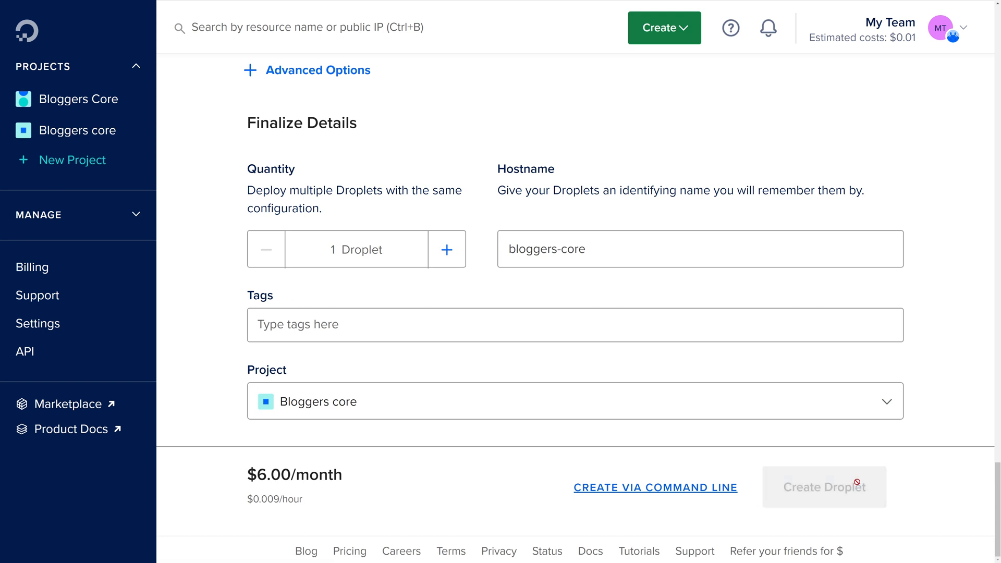
scroll(567, 550, "down", 2)
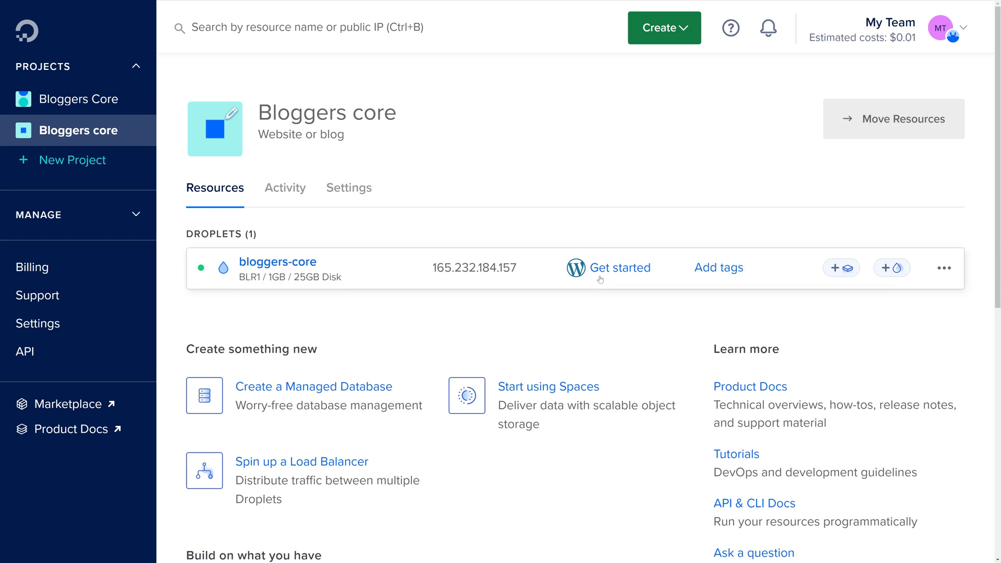
- Open the bloggers-core Droplet's WordPress getting-started instructions and follow the quick access to WordPress
left_click(601, 279)
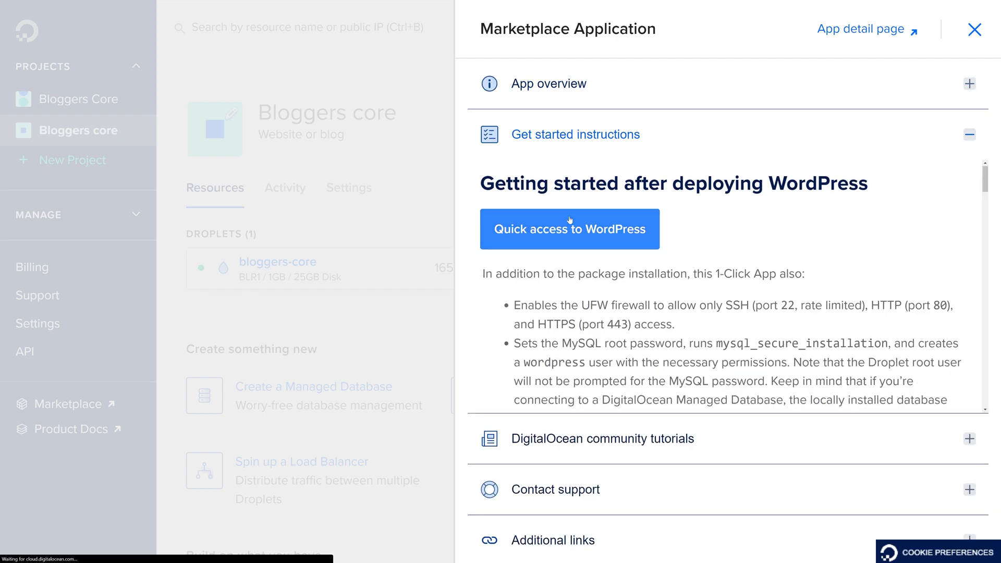
left_click(568, 223)
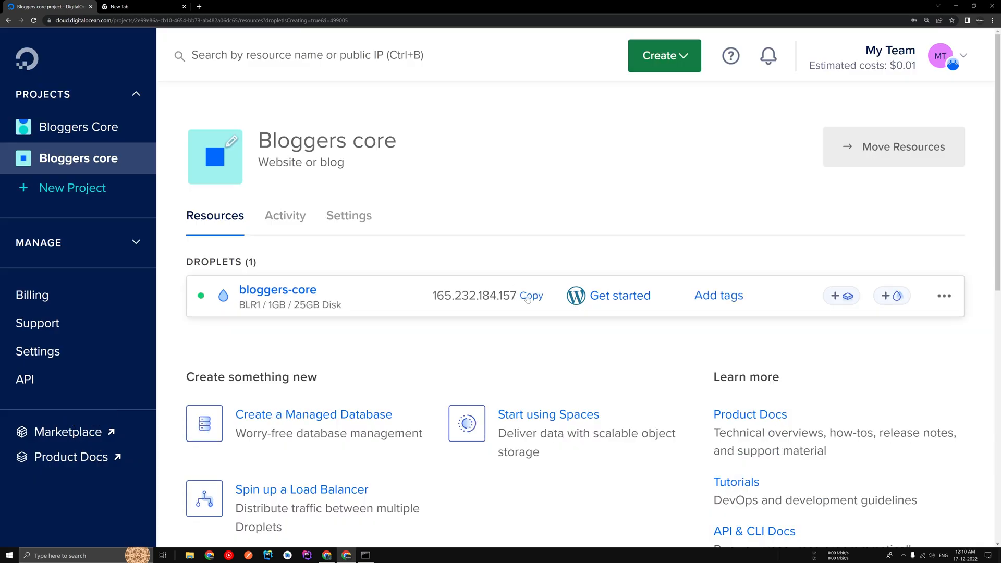
left_click(527, 297)
left_click(366, 556)
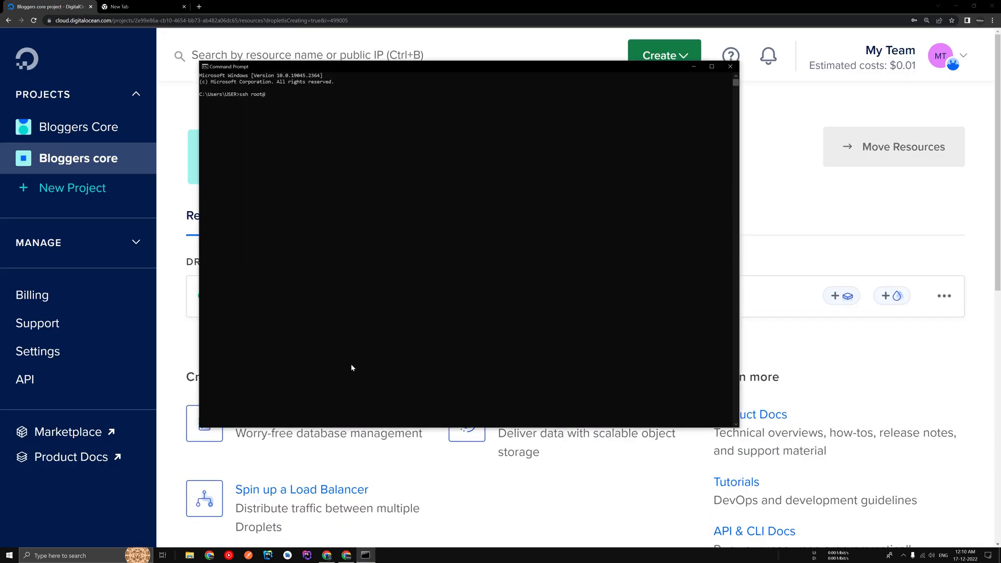
key("ctrl+v")
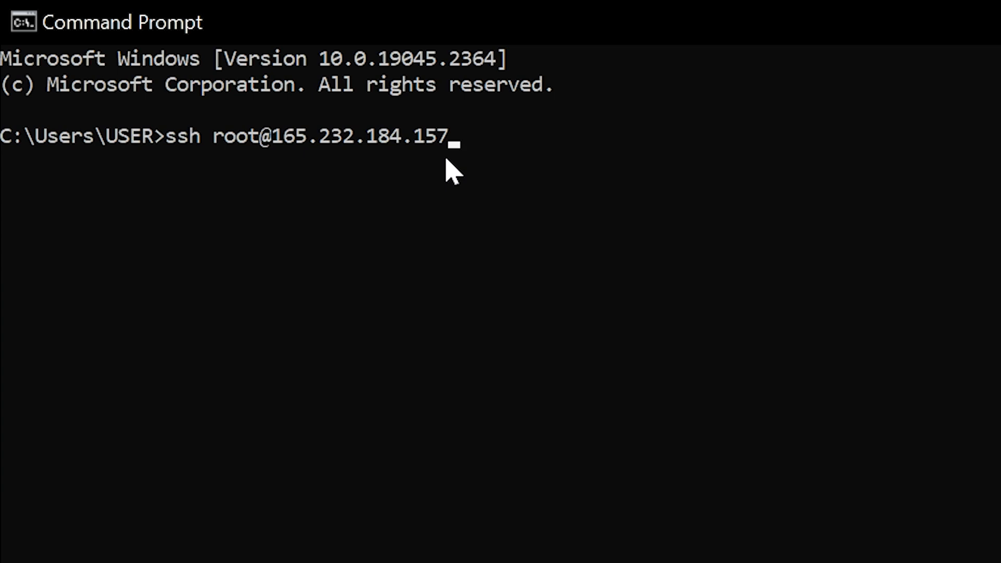
key("Return")
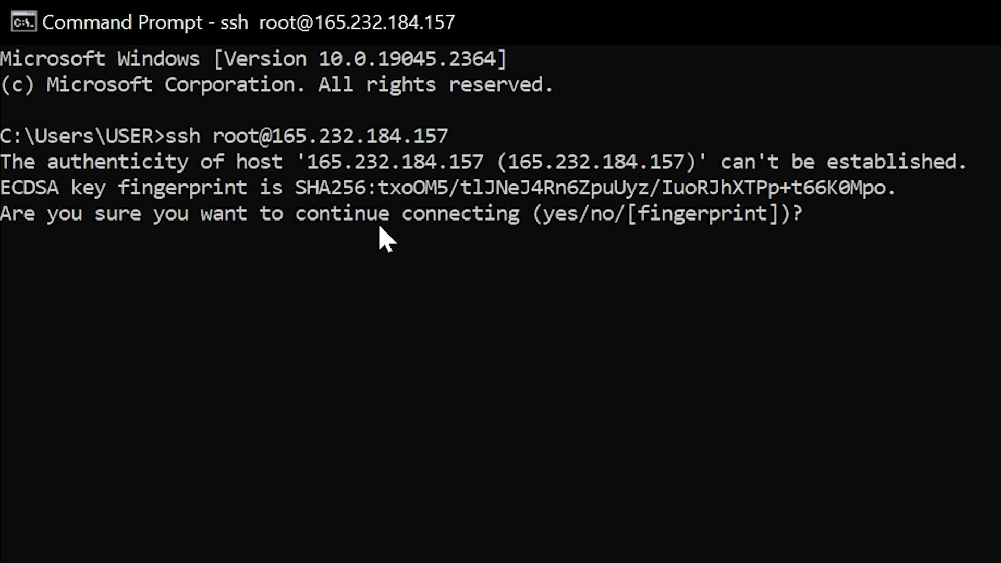
type("yes")
key("Return")
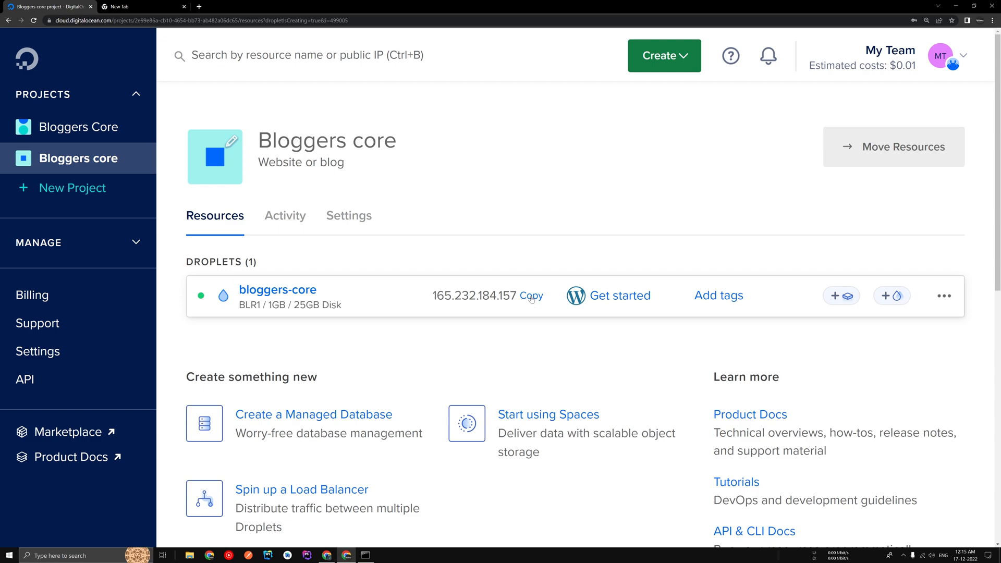
- Open the copied Droplet IP address in the empty browser tab and continue the WordPress setup in English (United States)
left_click(125, 7)
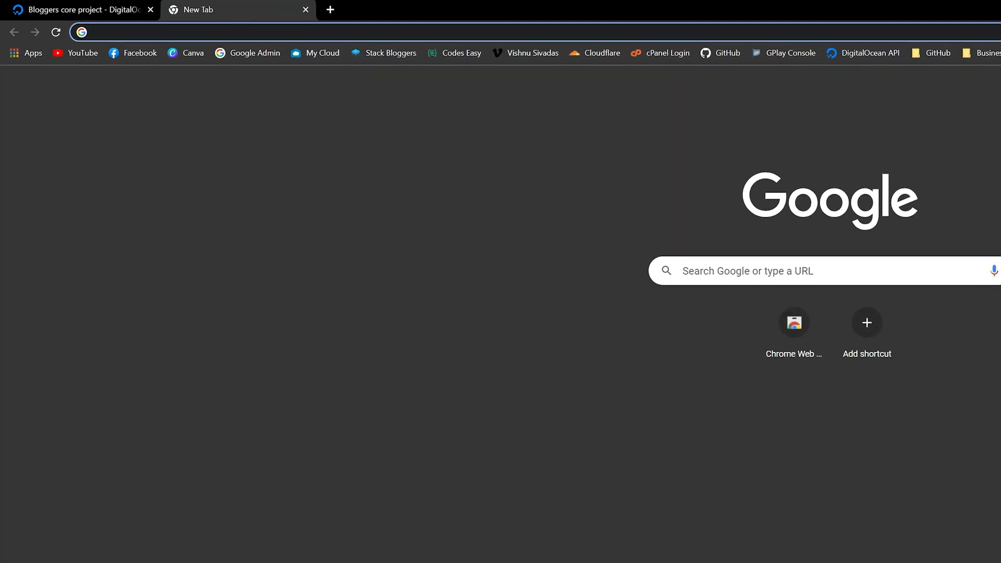
right_click(241, 33)
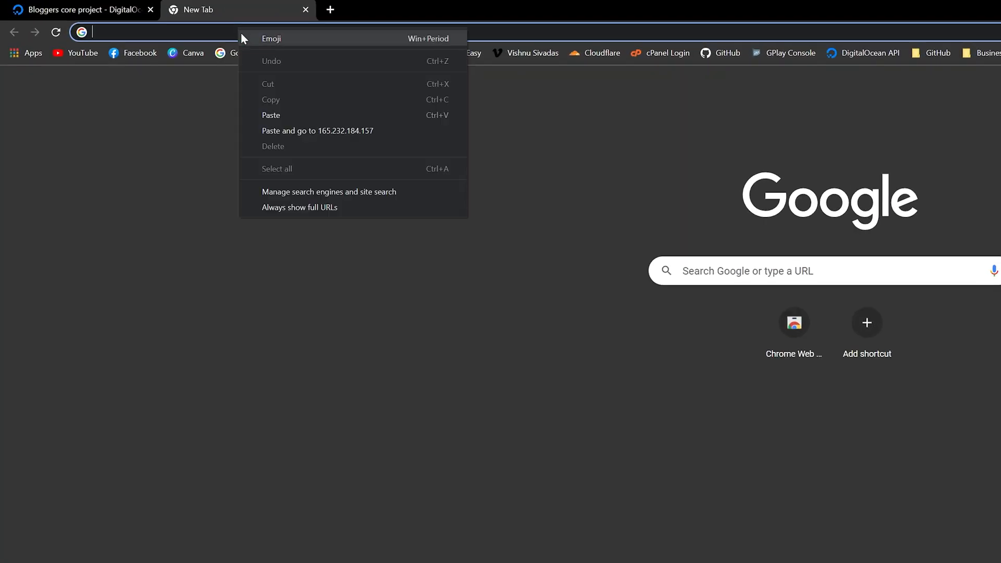
left_click(321, 130)
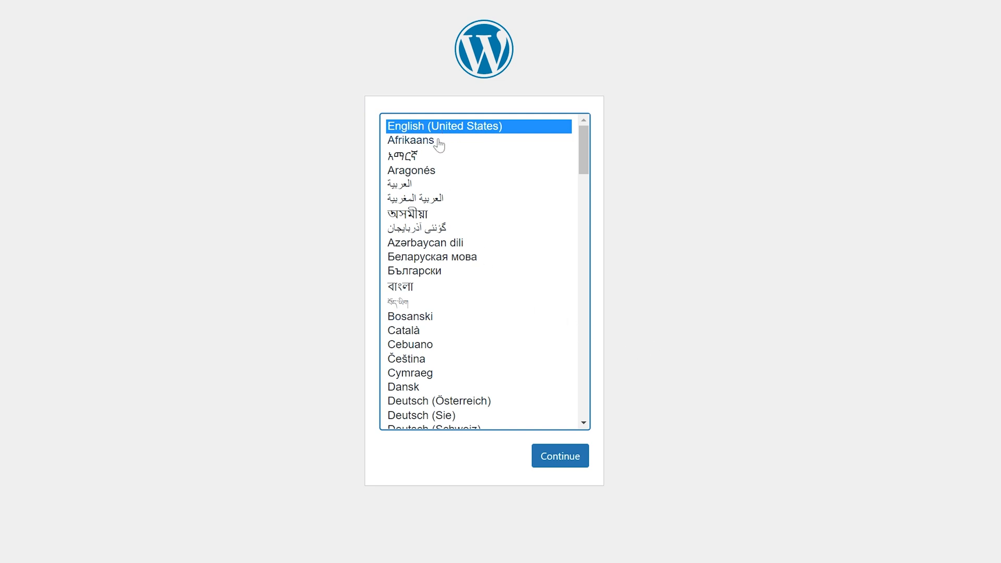
left_click(553, 459)
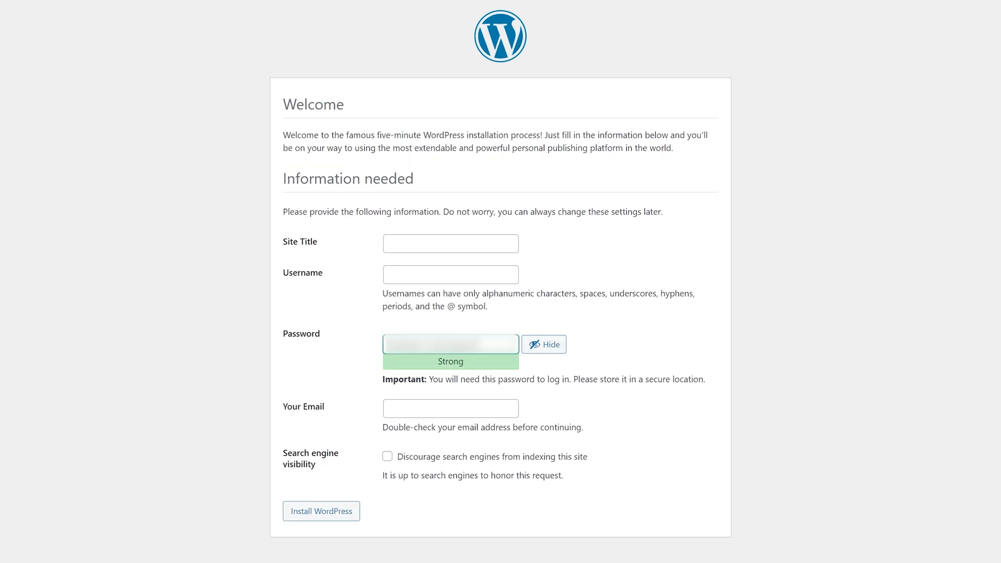
- Set the WordPress site title to Bloggers Core and fill in the admin username, keeping the generated password
left_click(459, 243)
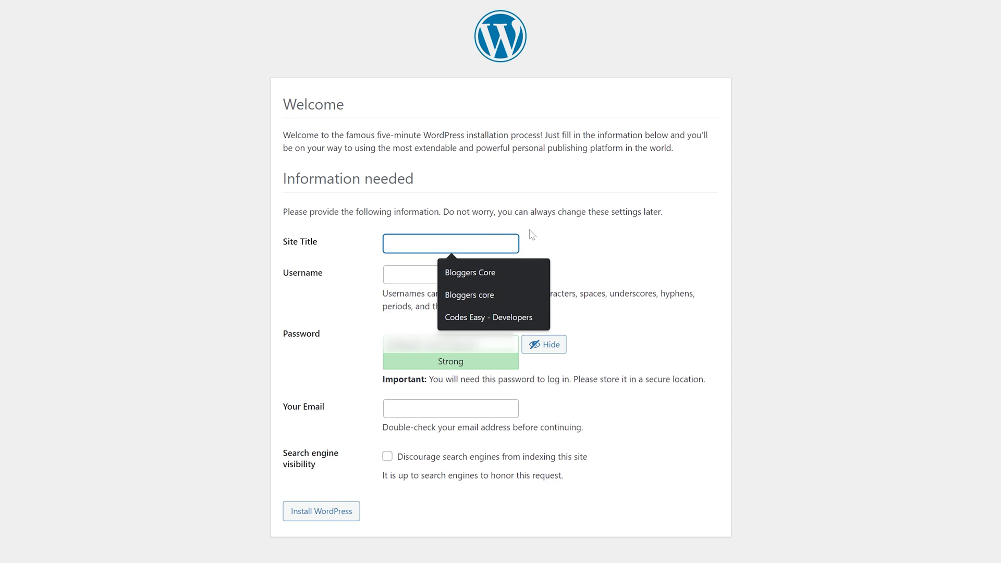
left_click(479, 272)
left_click(478, 274)
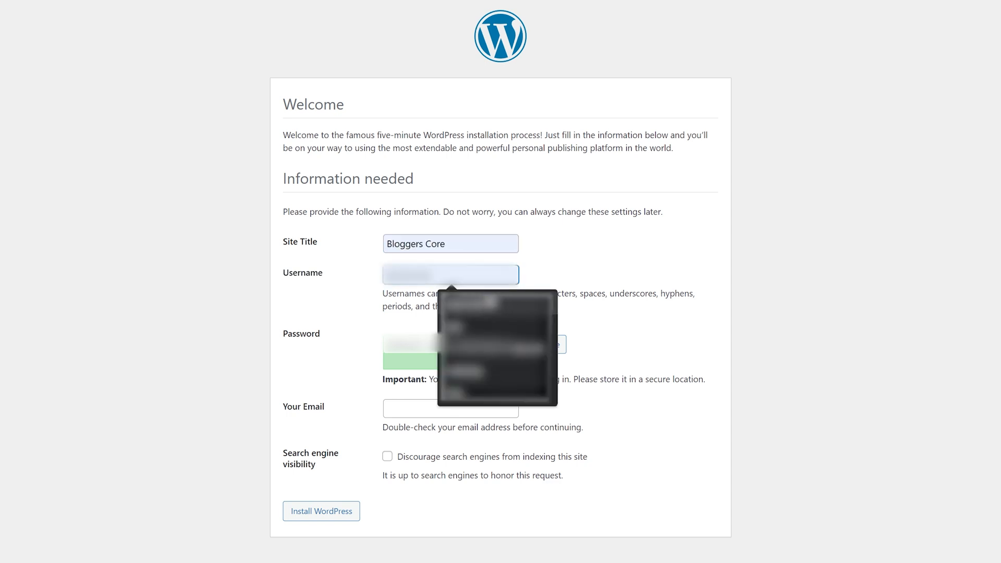
left_click(442, 324)
left_click_drag(485, 345, 385, 343)
left_click(348, 307)
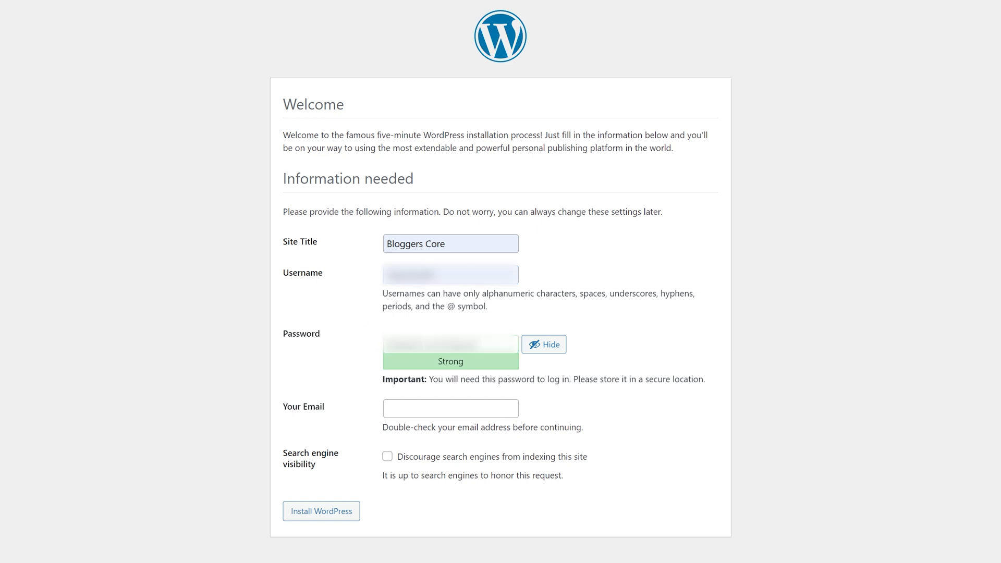
left_click_drag(449, 275, 382, 275)
left_click_drag(485, 344, 386, 320)
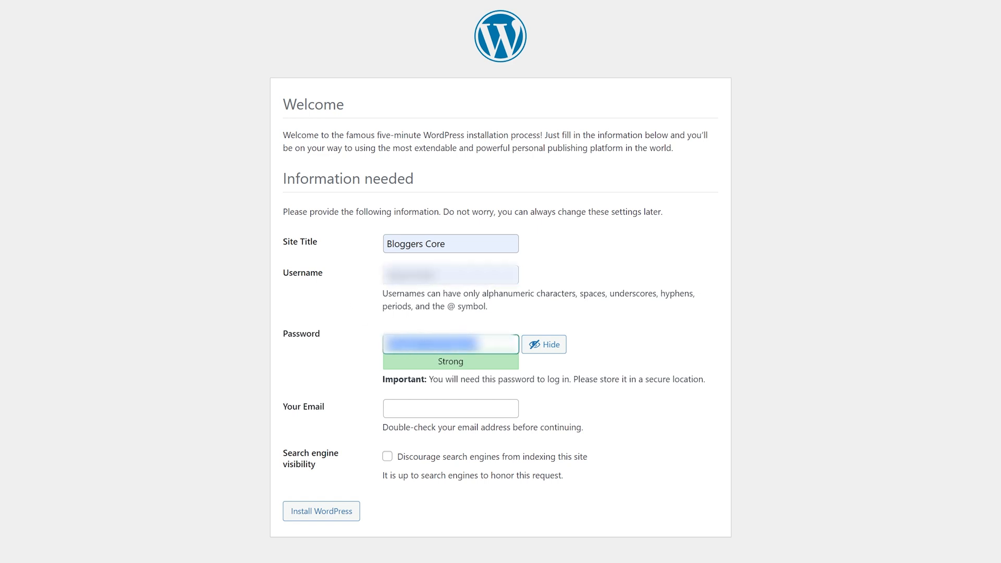
- Fill in the admin's e-mail address, leave search engine indexing allowed and install WordPress
left_click(509, 409)
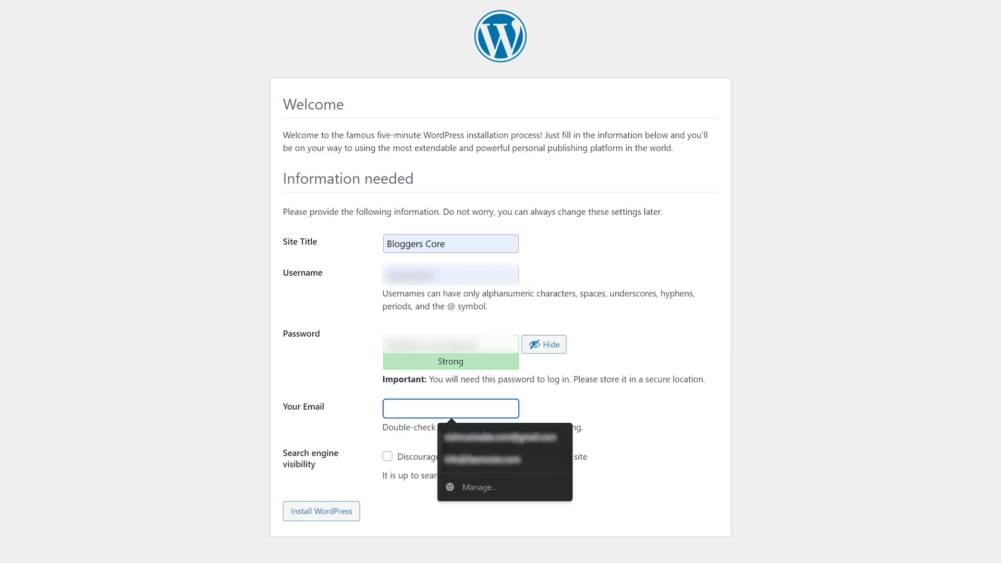
key("Down")
key("Return")
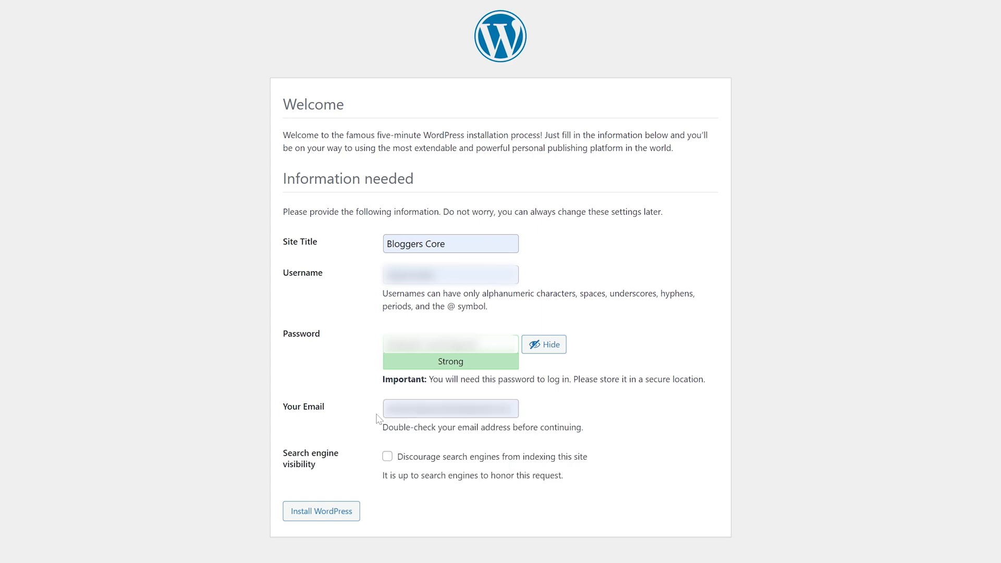
left_click_drag(386, 409, 566, 401)
left_click(631, 454)
left_click_drag(396, 457, 582, 462)
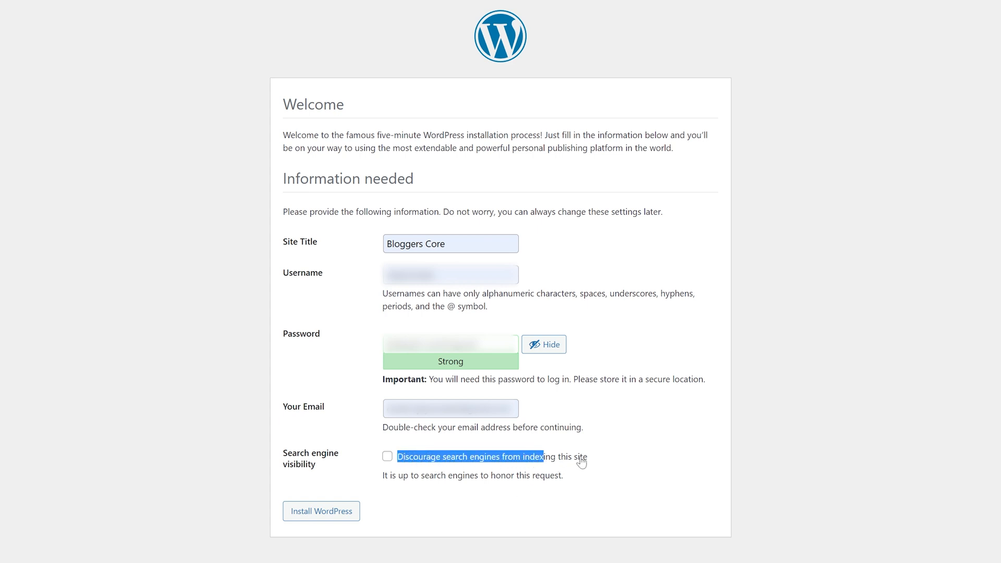
left_click(361, 476)
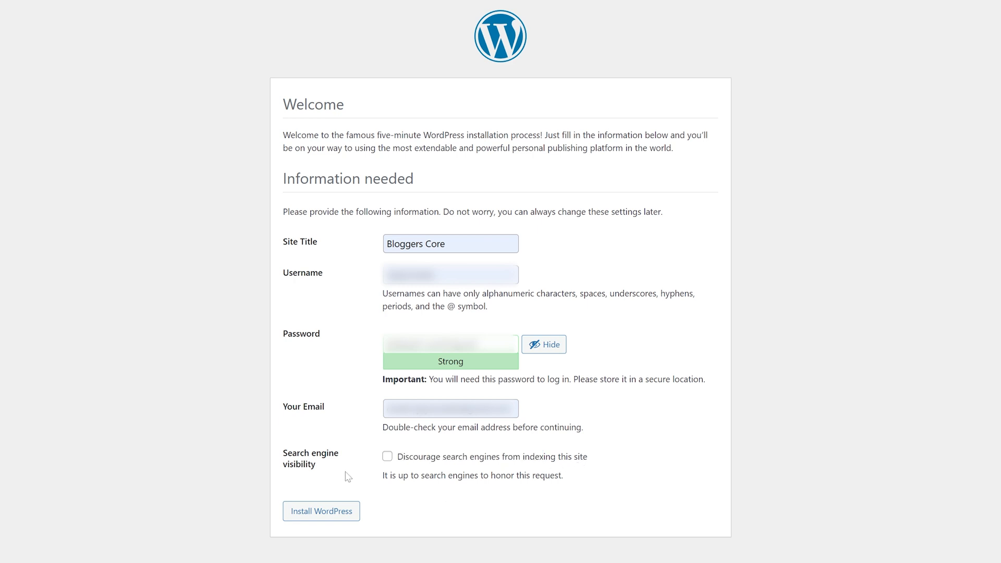
left_click(328, 509)
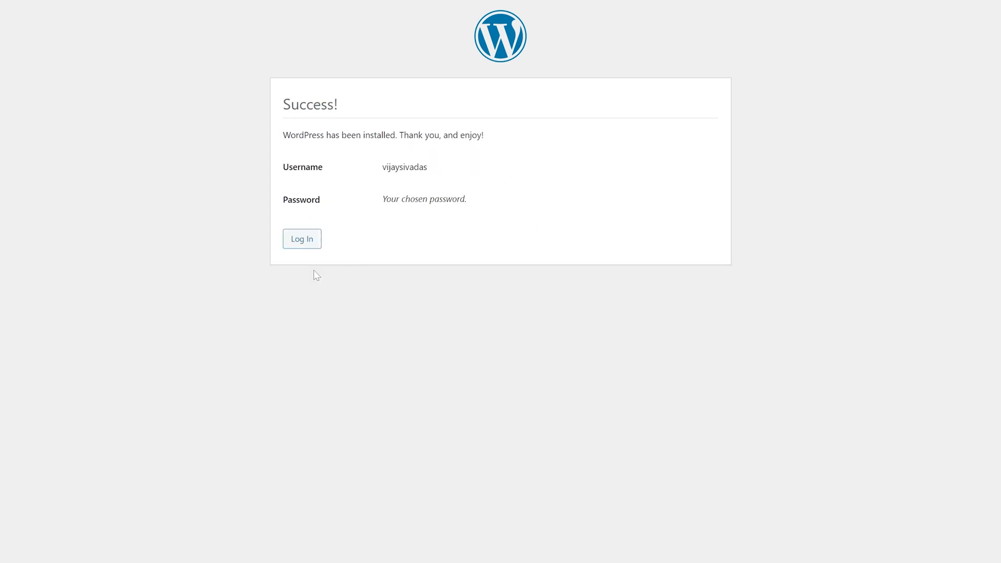
- Log in to the new WordPress site with the admin username and password, with Remember Me checked
left_click(299, 243)
left_click(448, 184)
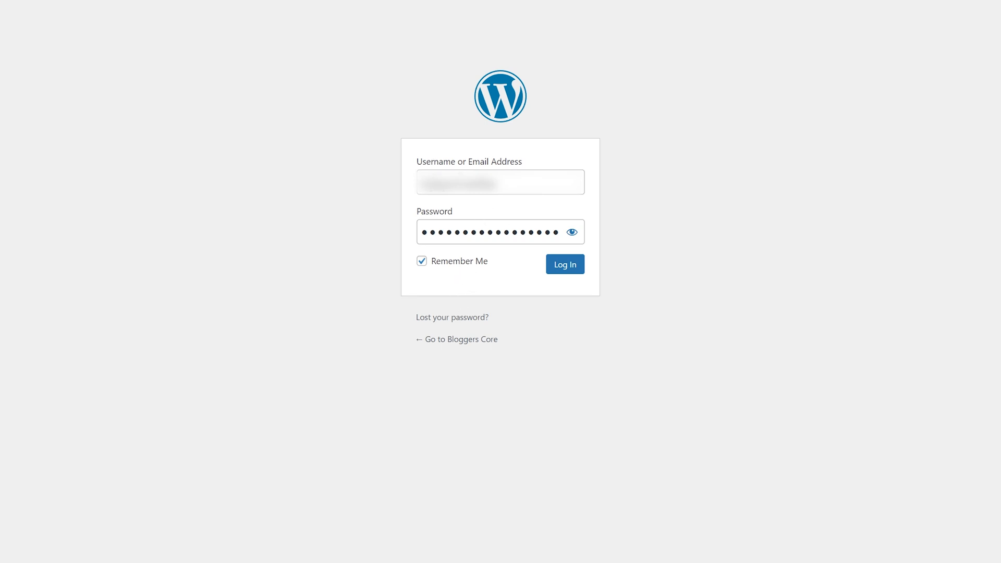
left_click(554, 268)
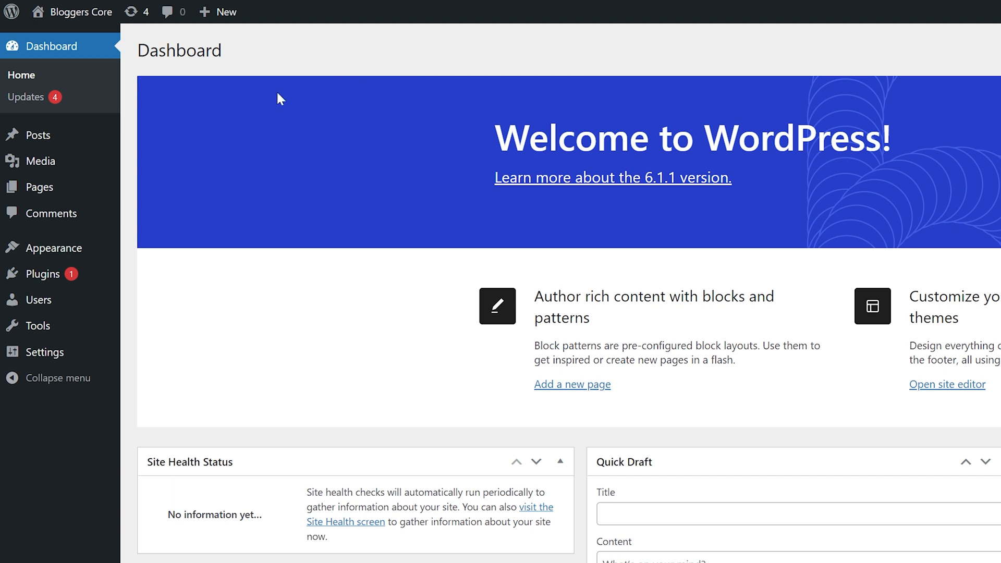
- View the list of all posts and visit the live Bloggers Core site
left_click(52, 136)
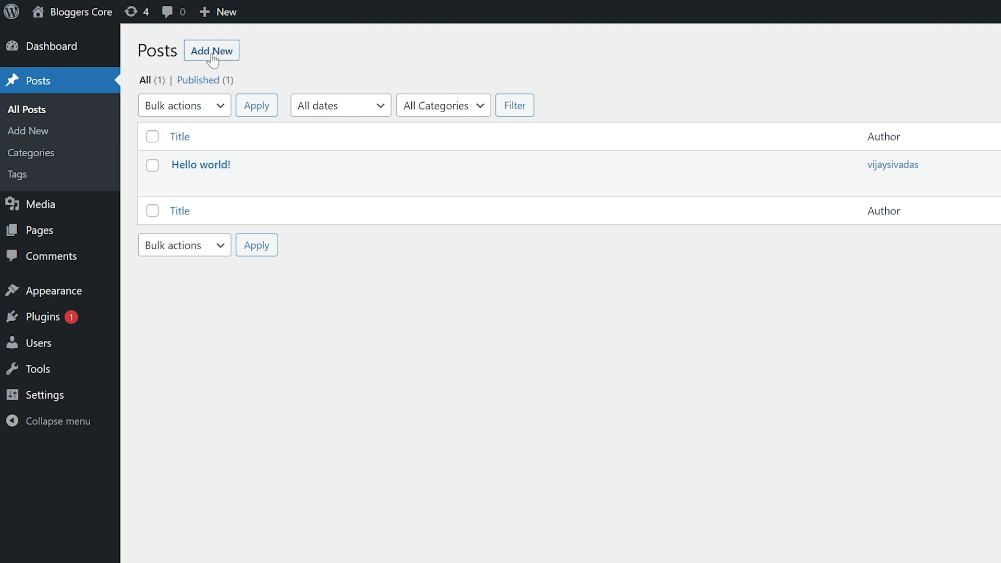
mouse_move(92, 16)
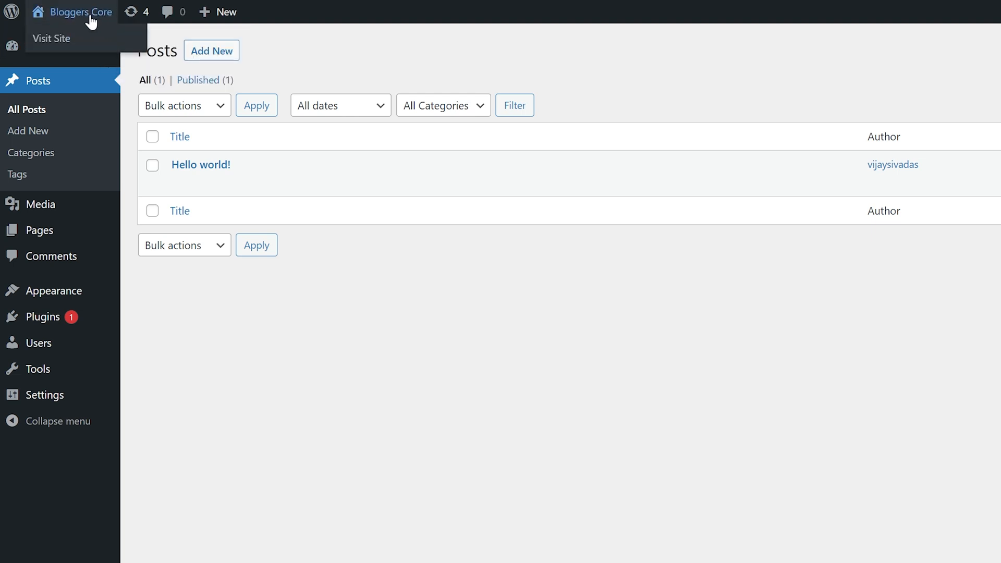
left_click(58, 27)
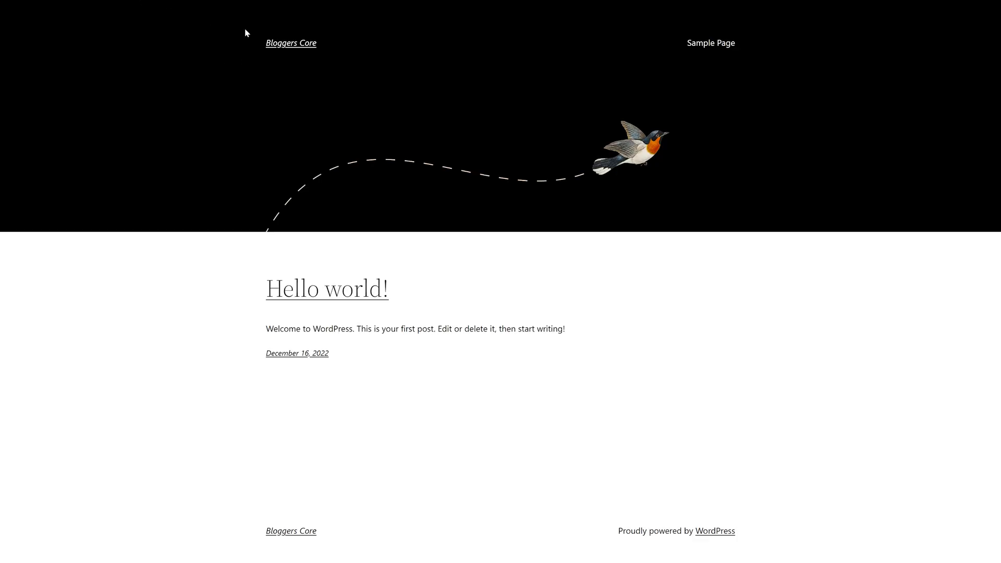
- Look through the Hello world! post and its comment section on the live site, and return to the site's home page
left_click_drag(248, 290, 288, 339)
left_click(301, 298)
scroll(339, 204, "down", 4)
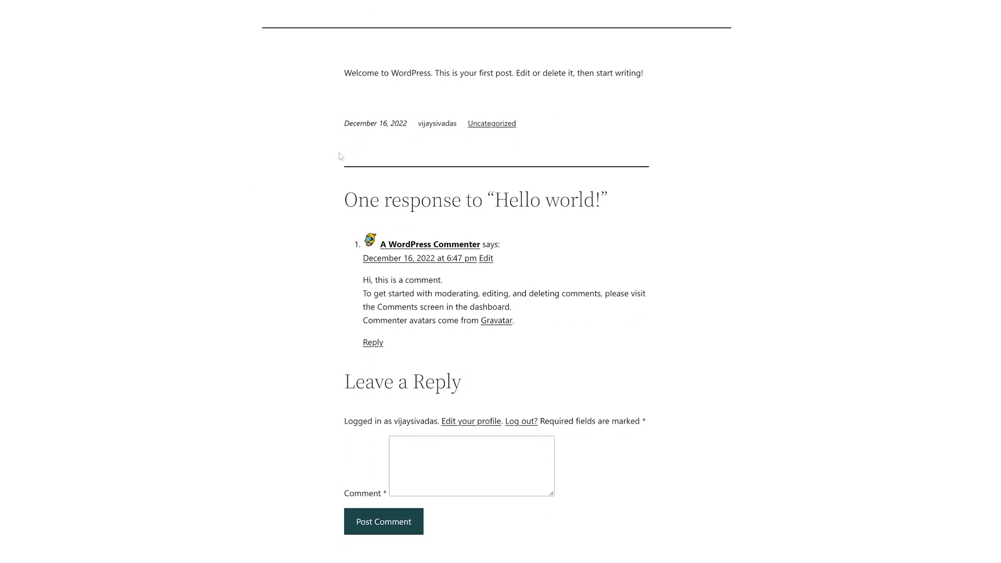
scroll(339, 156, "up", 4)
left_click(292, 43)
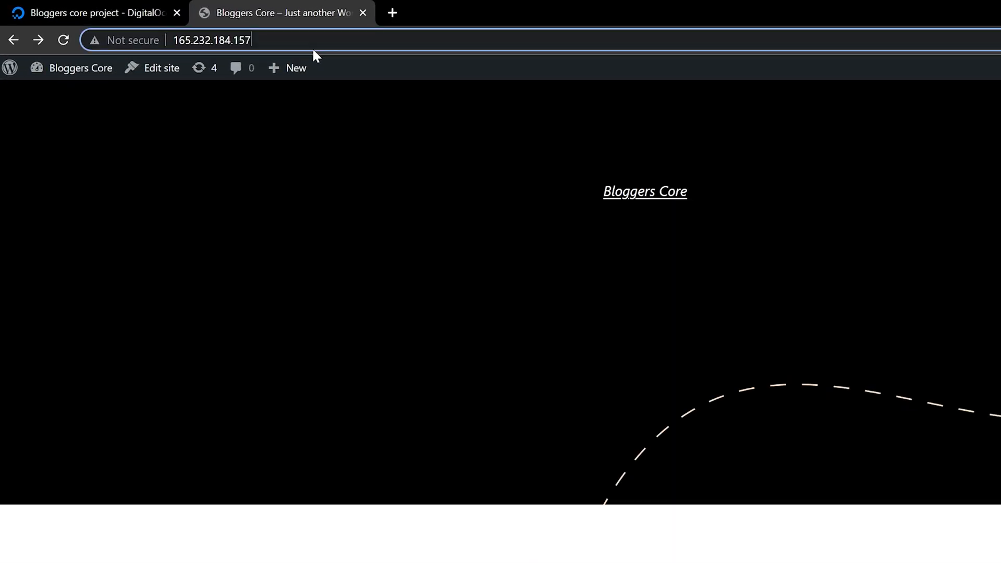
left_click_drag(159, 24, 105, 24)
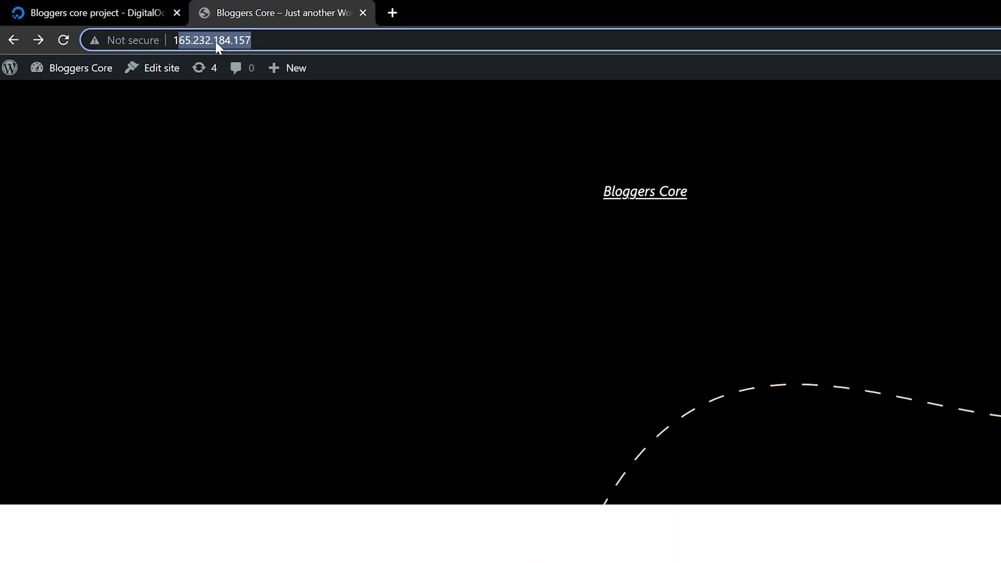
left_click(497, 206)
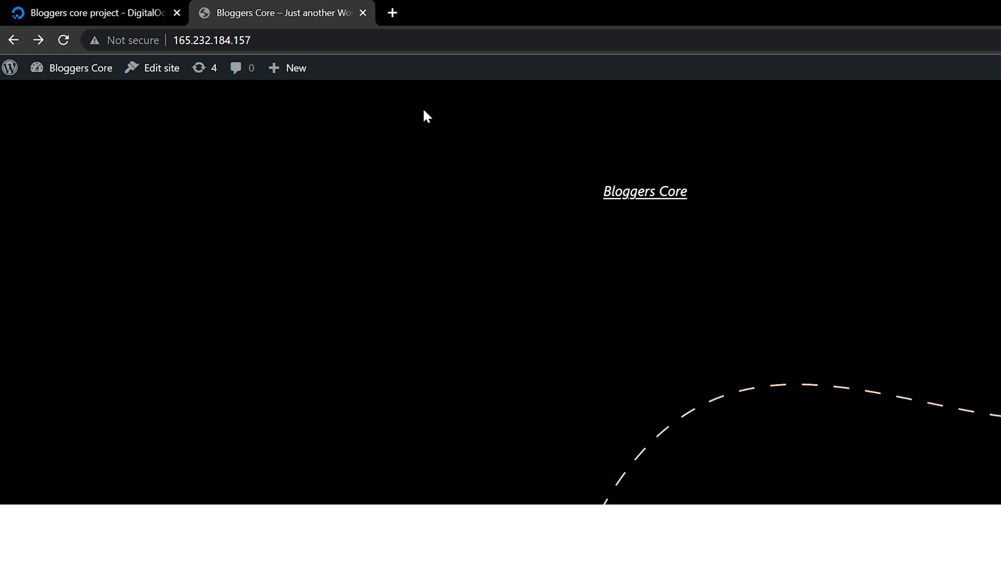
left_click_drag(257, 40, 185, 40)
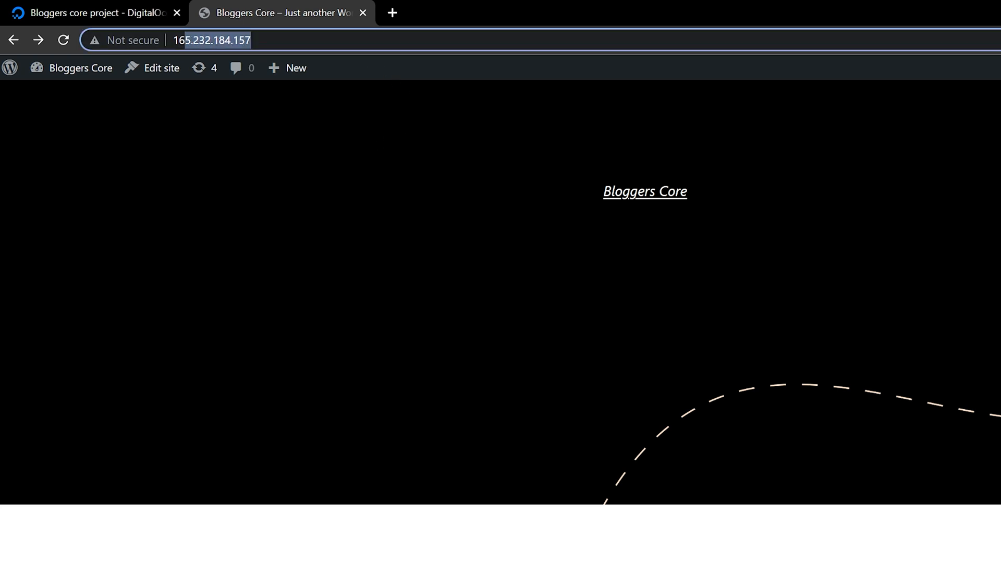
left_click(337, 159)
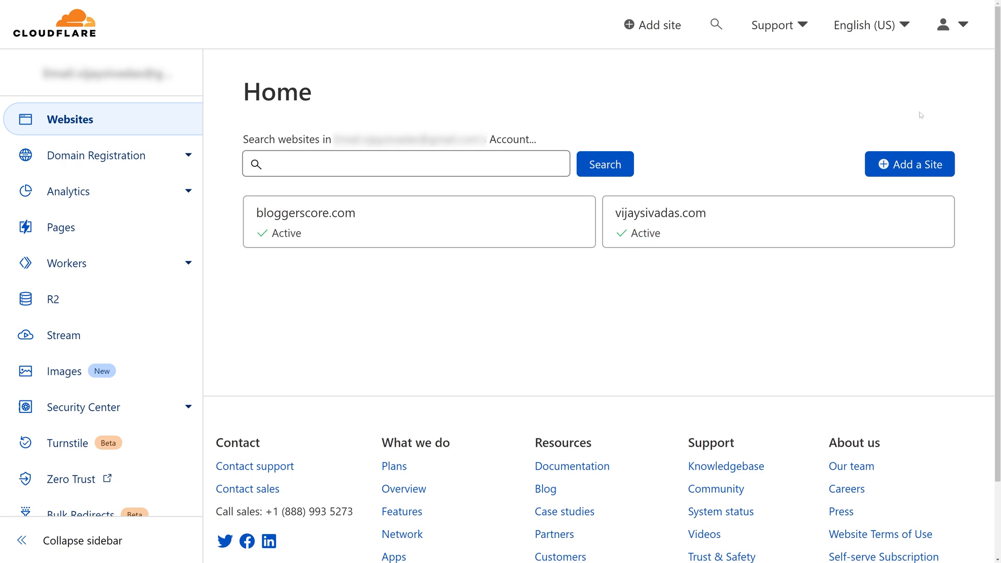
- Add the site codeseasy.co.in to the Cloudflare account
left_click(910, 164)
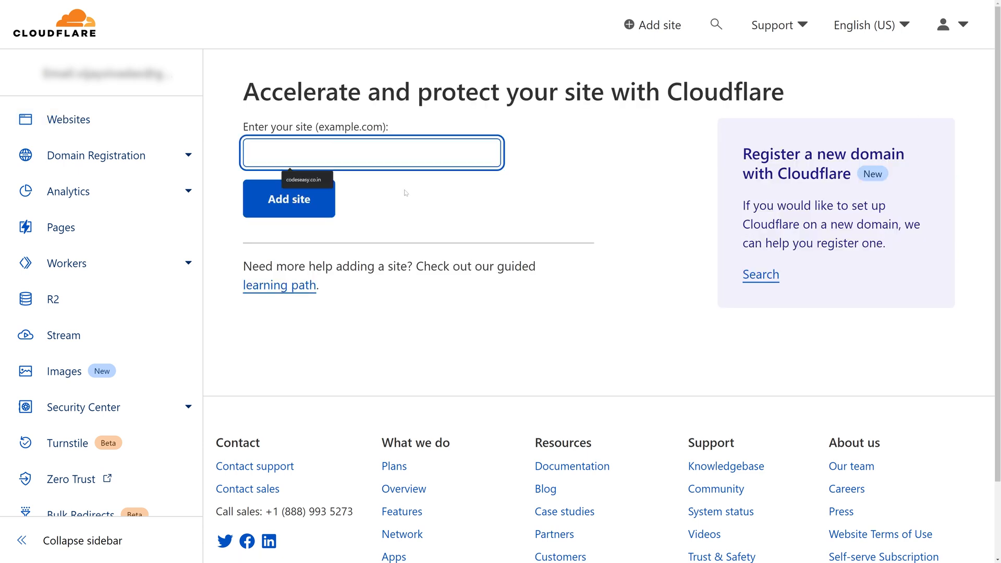
left_click(307, 180)
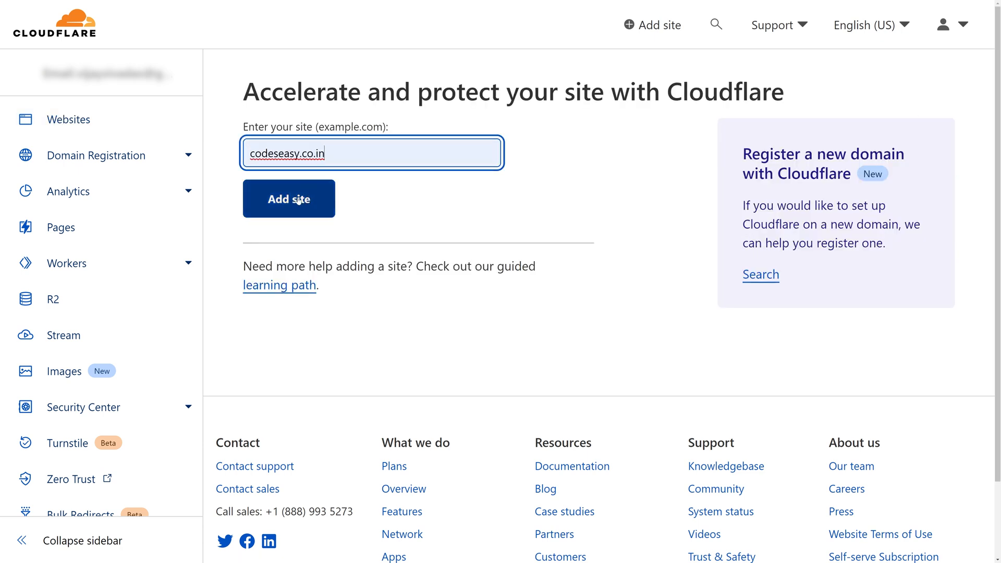
left_click(312, 197)
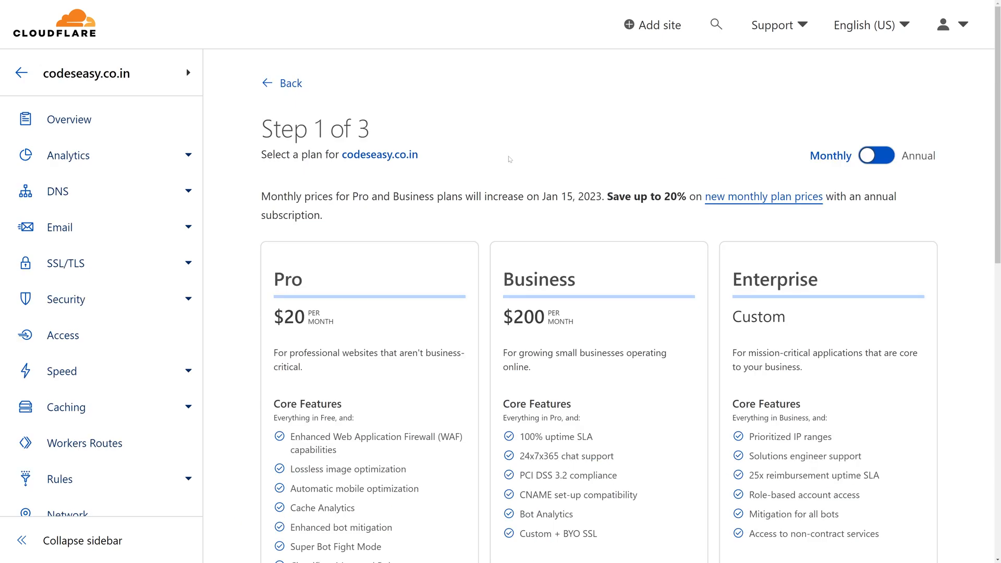
- Select the Free plan for codeseasy.co.in and continue the Cloudflare setup
scroll(510, 159, "down", 8)
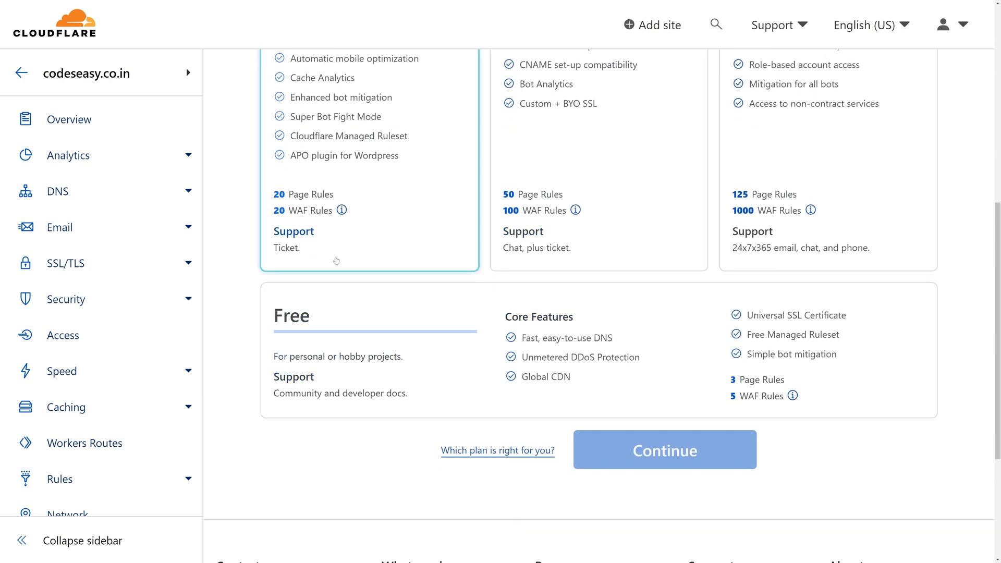
left_click(422, 311)
mouse_move(787, 315)
left_mouse_down()
mouse_move(847, 316)
mouse_move(778, 315)
left_mouse_up()
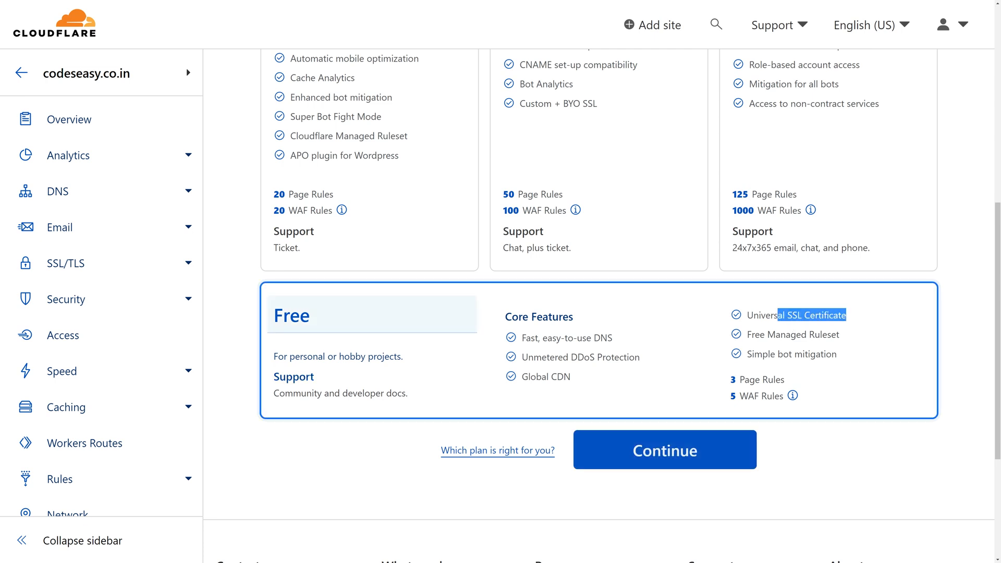
left_click_drag(490, 312, 443, 354)
left_click(449, 338)
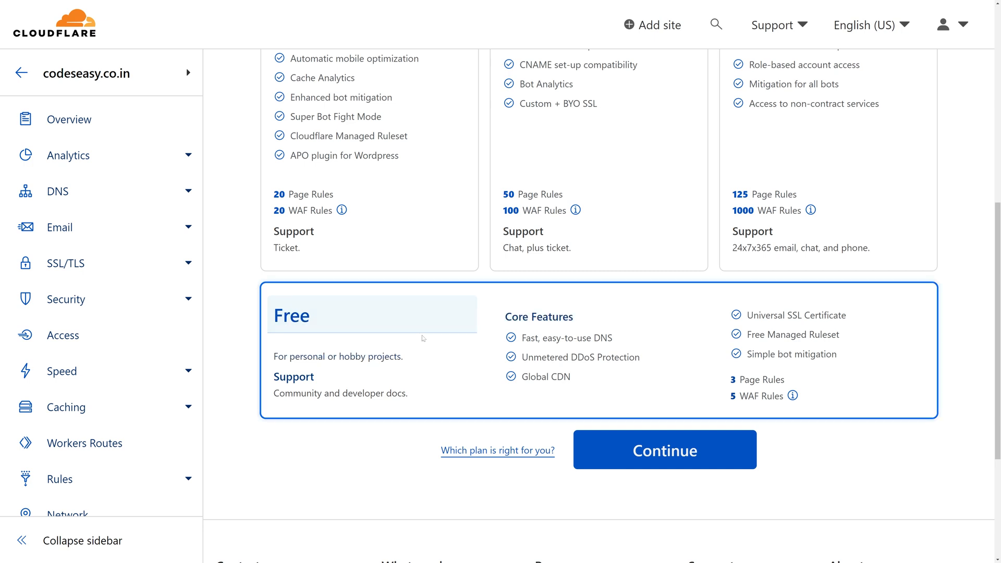
left_click(682, 455)
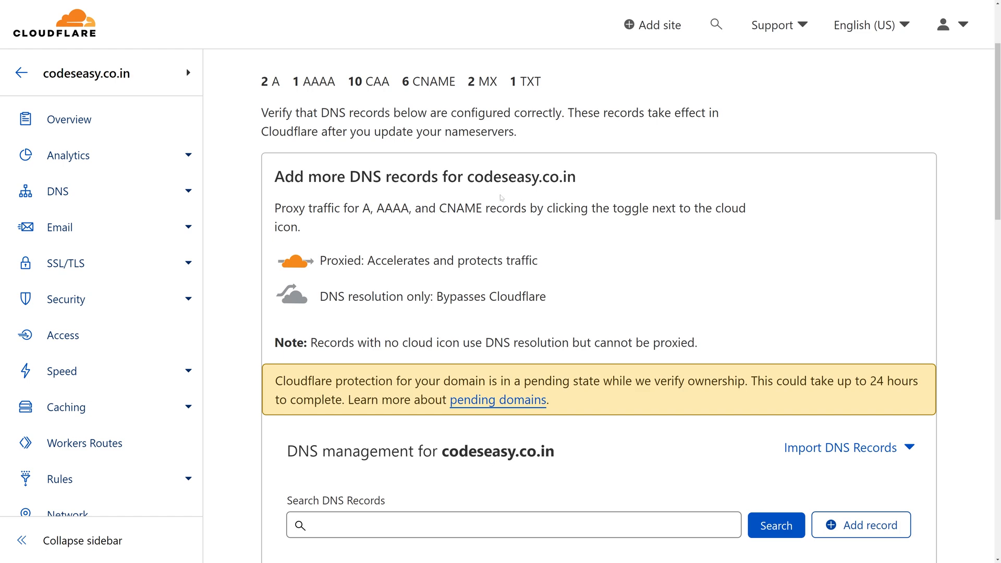
- Review and accept the imported DNS records, and copy the two Cloudflare nameservers assigned to codeseasy.co.in
scroll(502, 197, "down", 10)
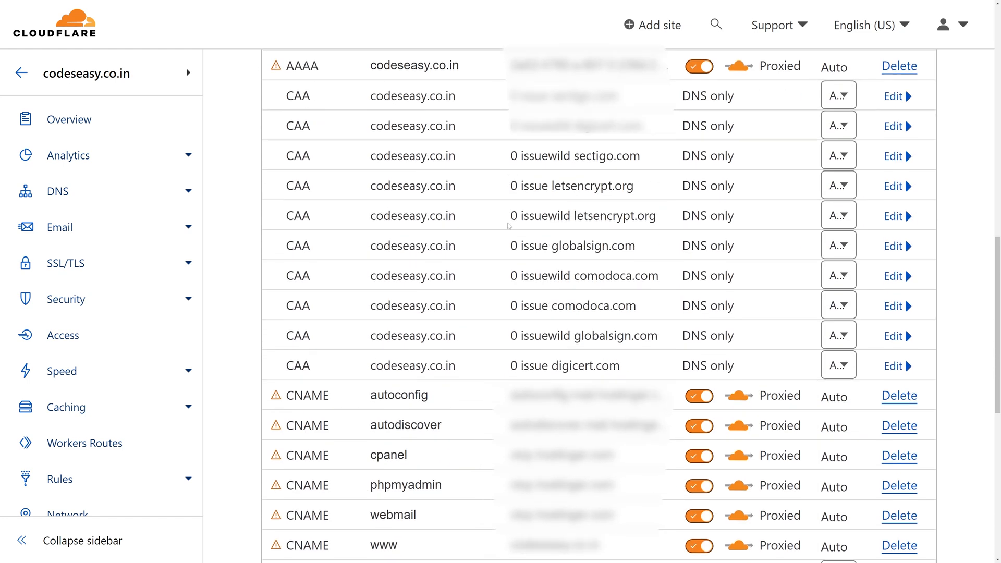
scroll(509, 225, "down", 7)
left_click(311, 333)
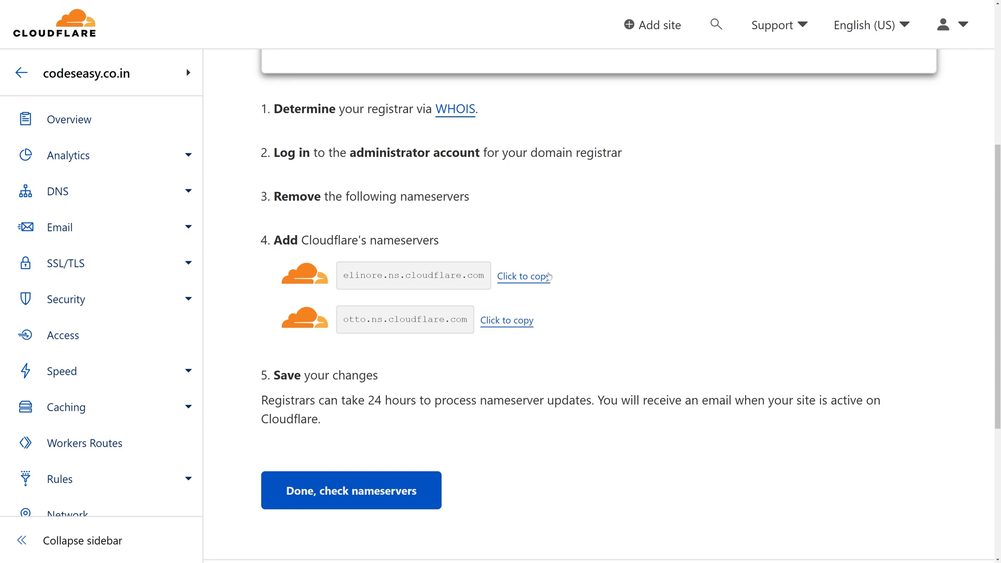
left_click(545, 277)
left_click(507, 320)
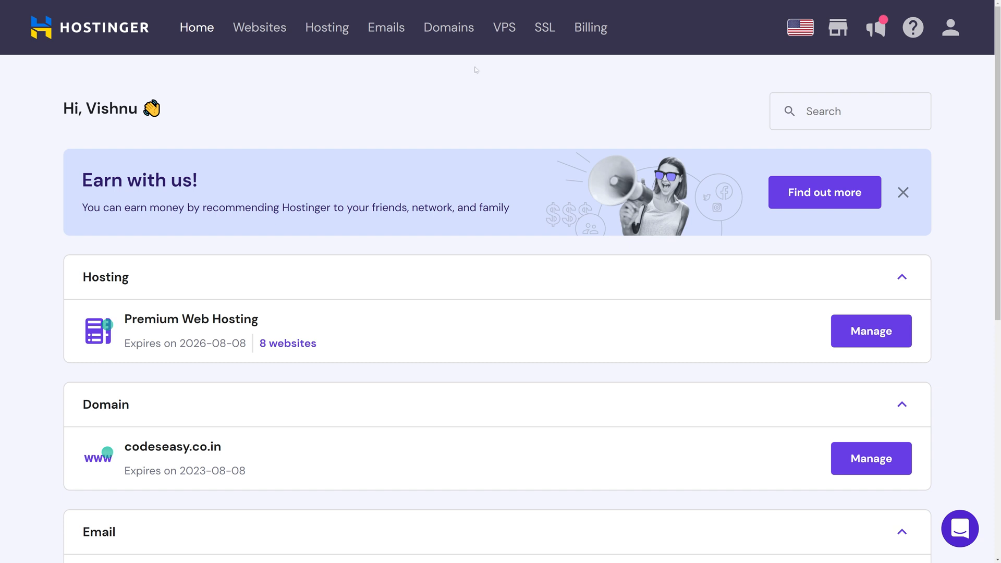
- Switch to Hostinger and open the nameserver settings of the domain codeseasy.co.in for changing
left_click(449, 27)
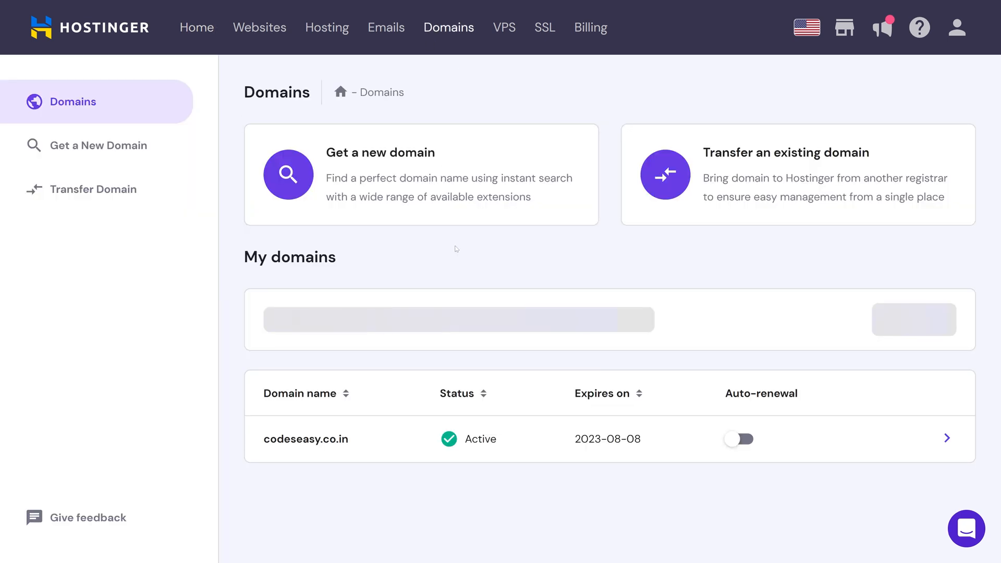
left_click(339, 457)
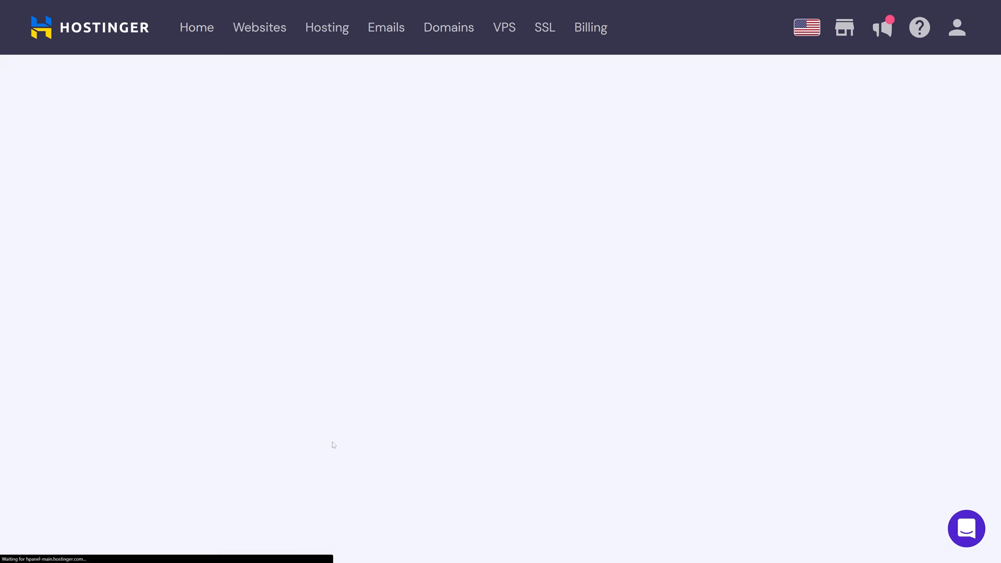
scroll(342, 313, "up", 2)
mouse_move(340, 318)
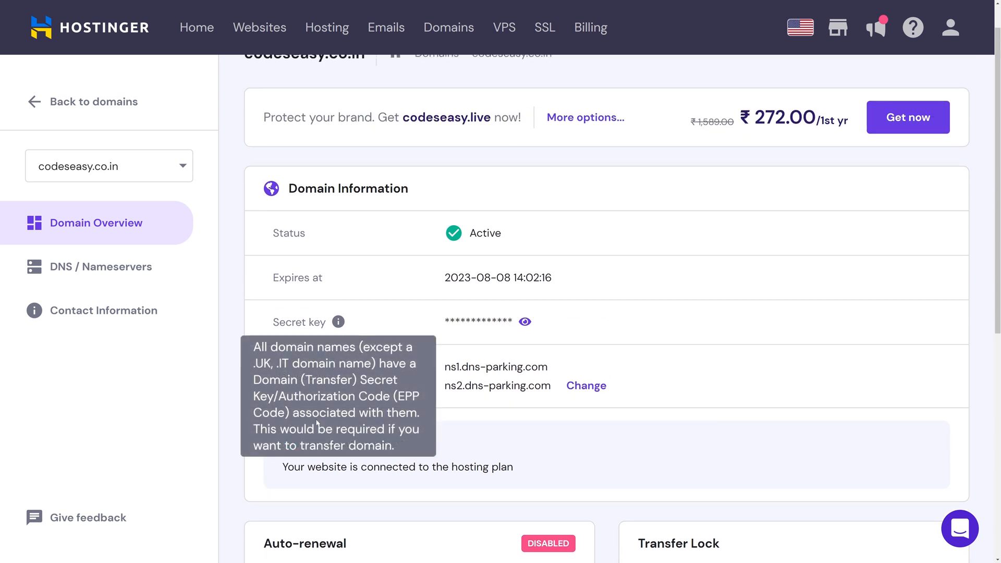
left_click_drag(343, 377, 273, 376)
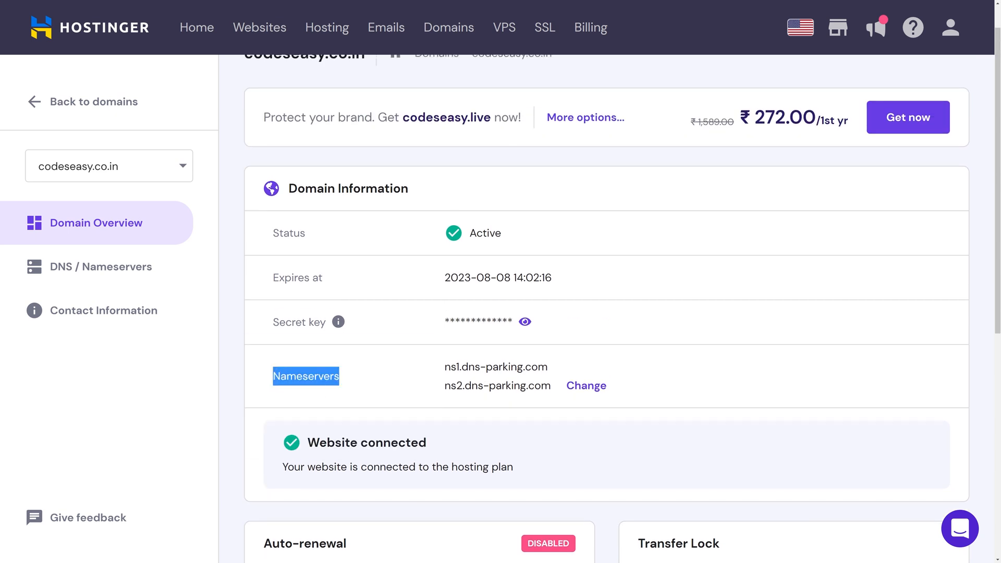
scroll(408, 371, "down", 1)
left_click_drag(551, 309, 441, 284)
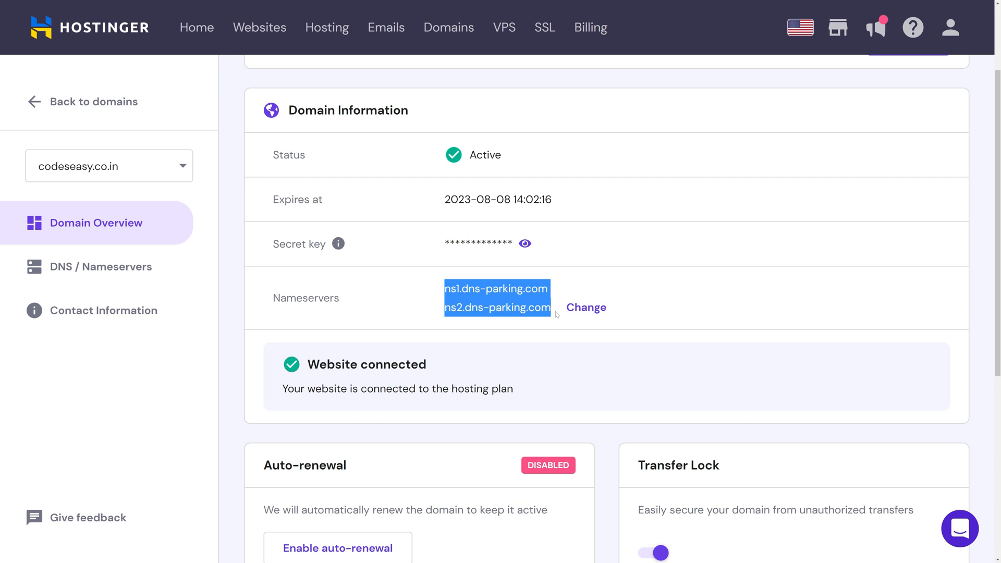
left_click(574, 311)
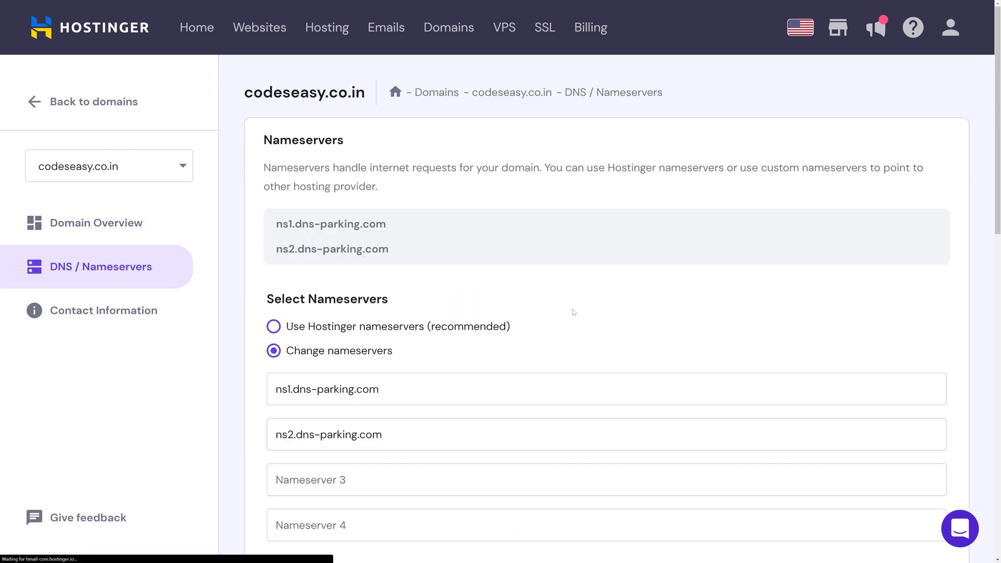
- Replace the domain's nameservers with elinore.ns.cloudflare.com and otto.ns.cloudflare.com, save them and dismiss the confirmation
scroll(479, 328, "down", 3)
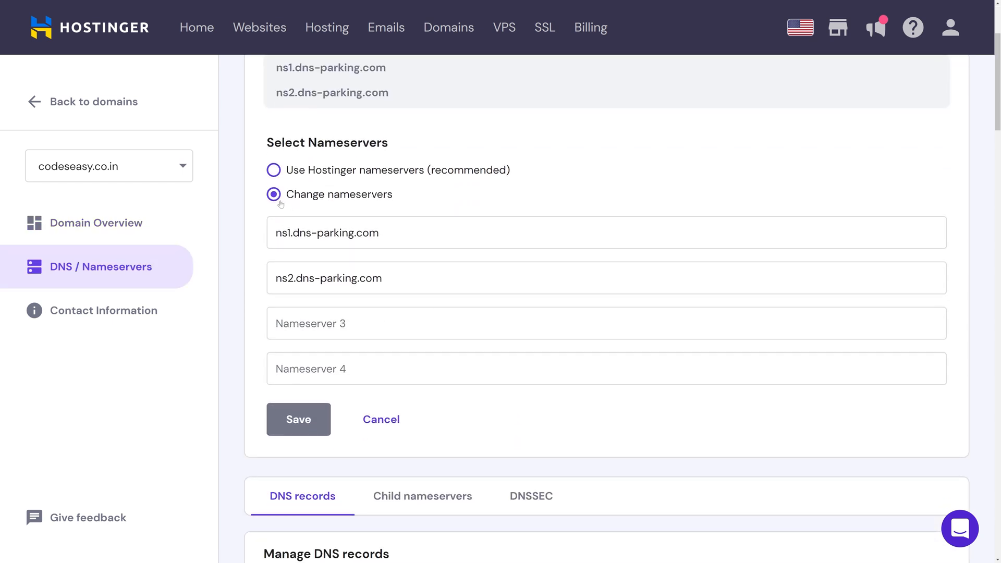
scroll(372, 213, "down", 1)
scroll(308, 226, "up", 1)
left_click_drag(391, 235, 256, 219)
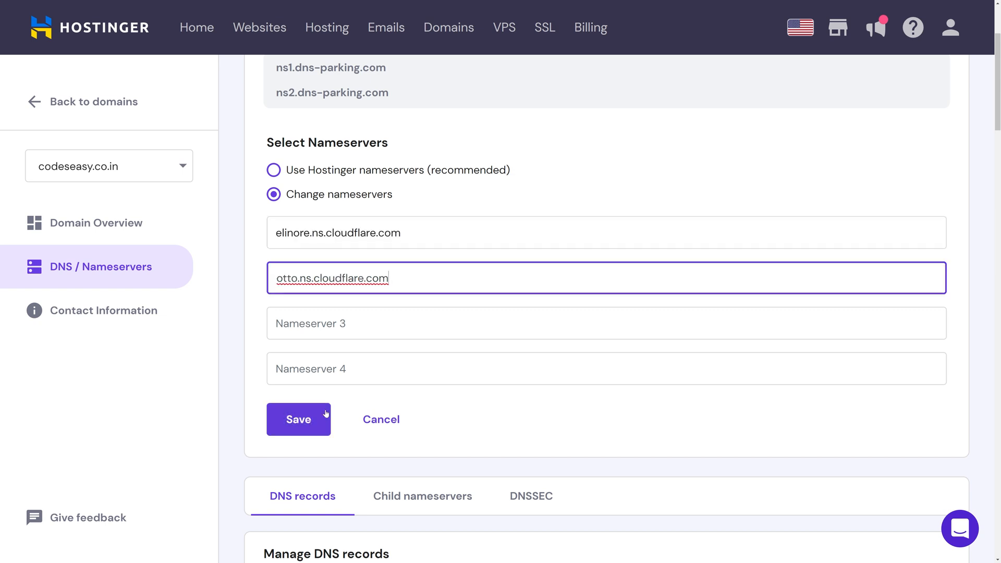
left_click(325, 414)
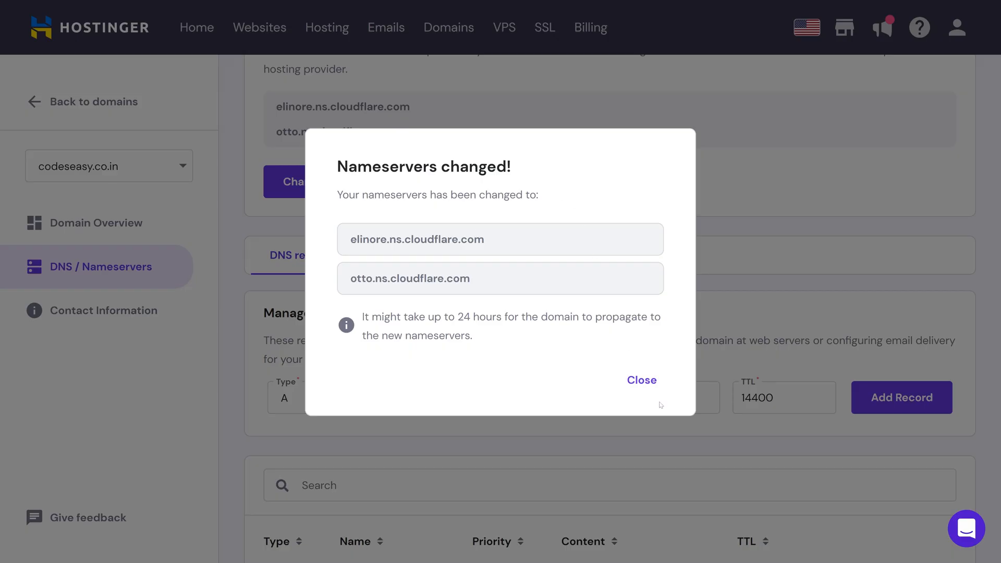
left_click(642, 380)
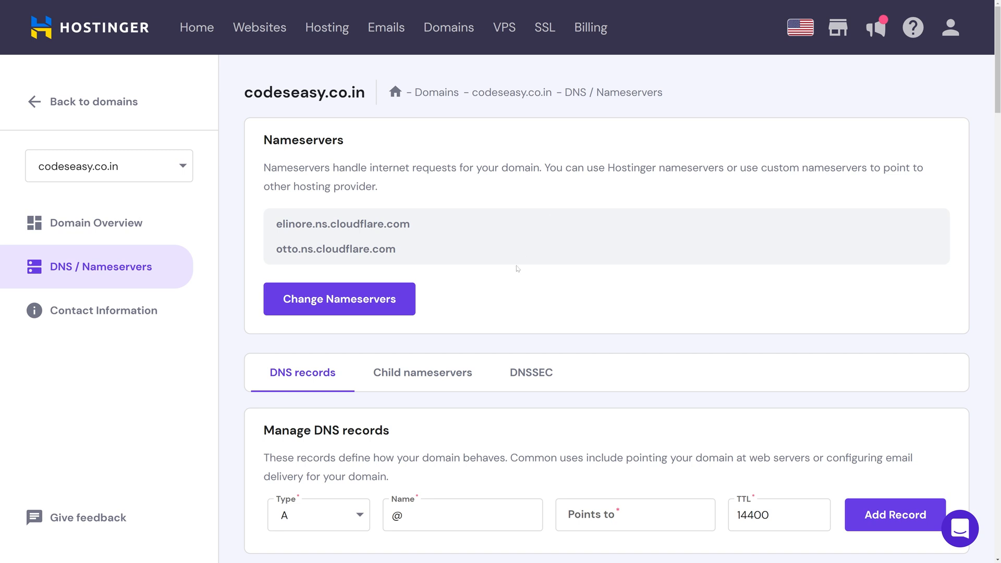
scroll(518, 265, "down", 1)
scroll(519, 245, "up", 1)
scroll(556, 189, "down", 1)
scroll(556, 190, "up", 1)
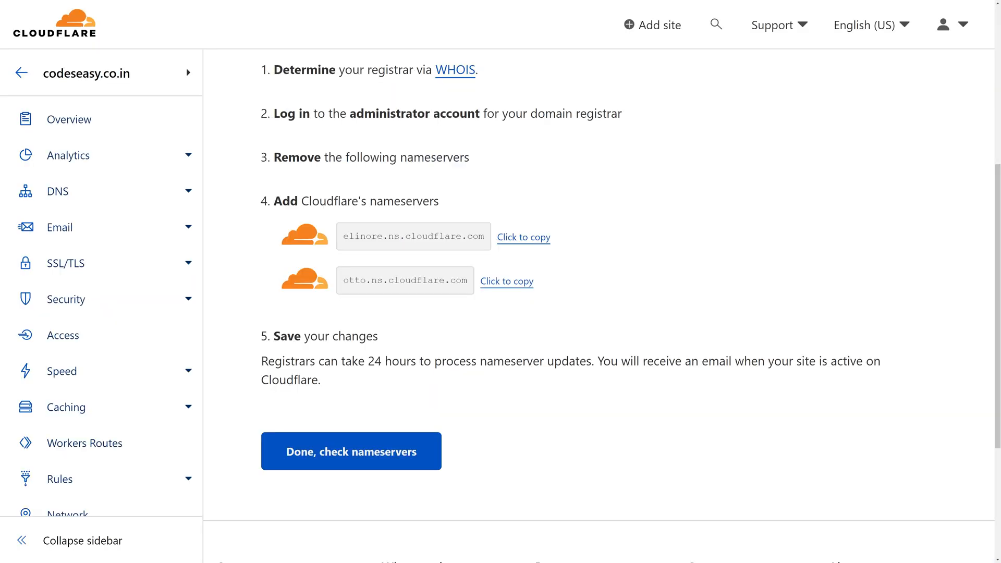
- Return to Cloudflare and finish the nameserver change by having the nameservers of codeseasy.co.in checked
scroll(508, 359, "down", 2)
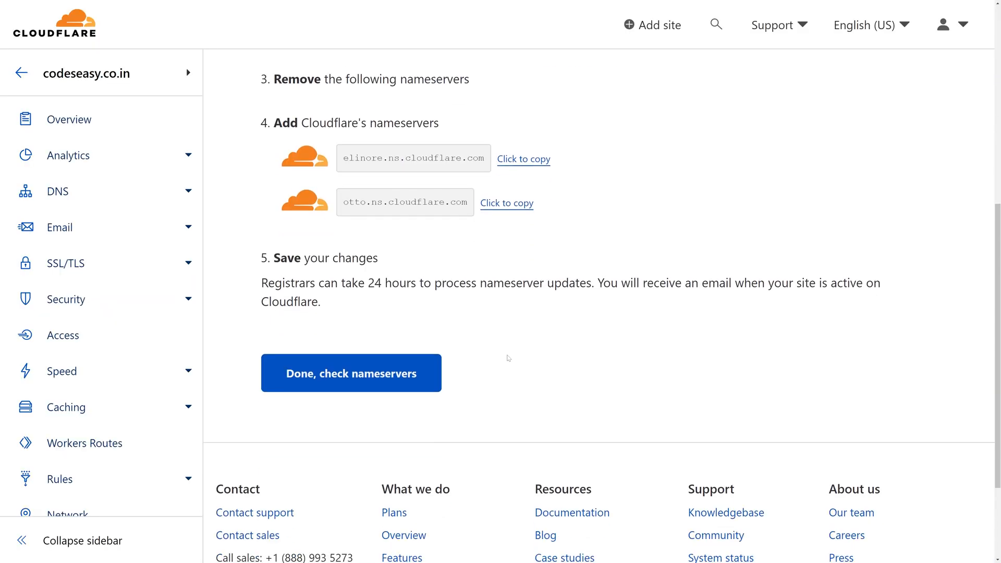
scroll(467, 344, "up", 1)
scroll(341, 366, "down", 2)
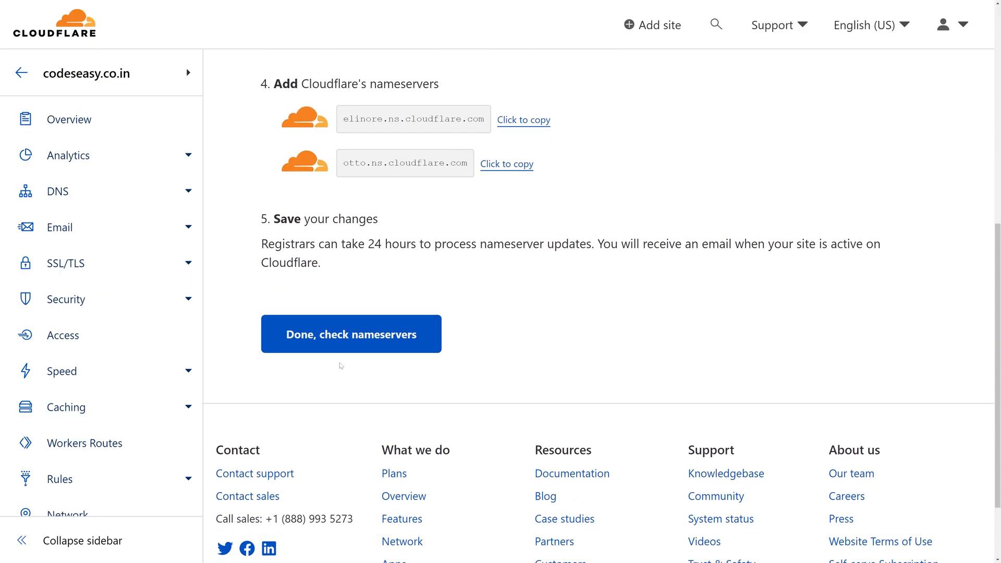
left_click(367, 337)
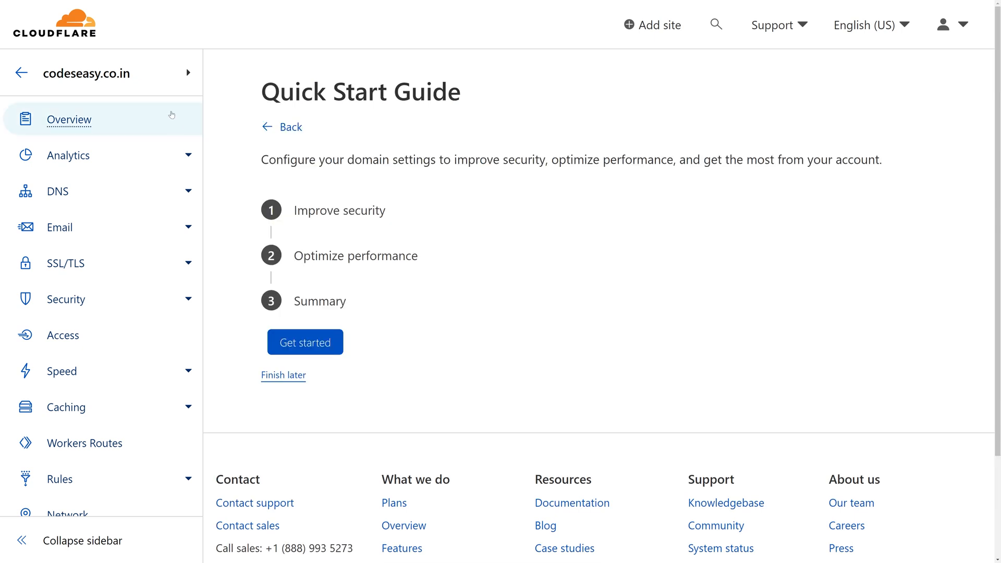
left_click_drag(261, 92, 475, 109)
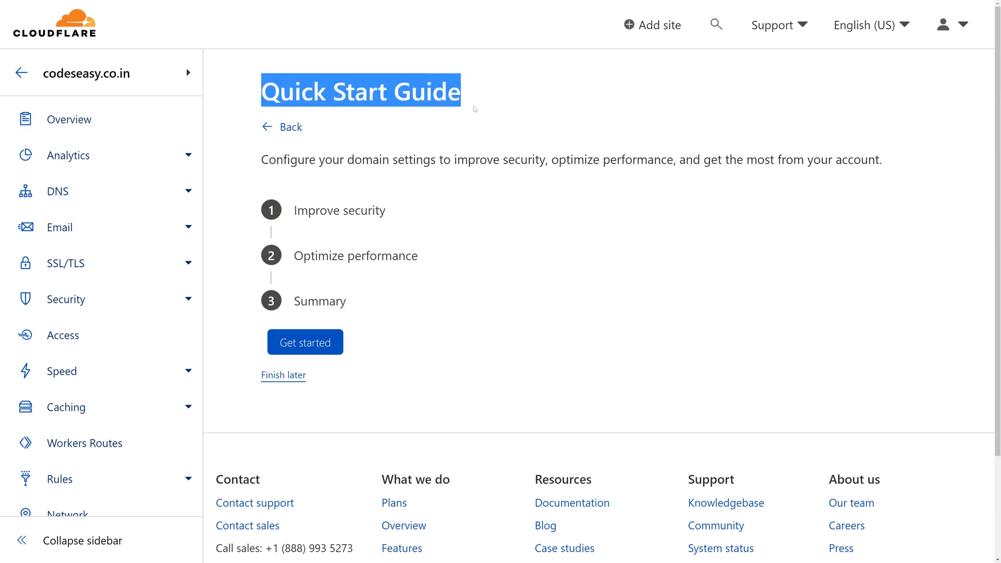
left_click(417, 258)
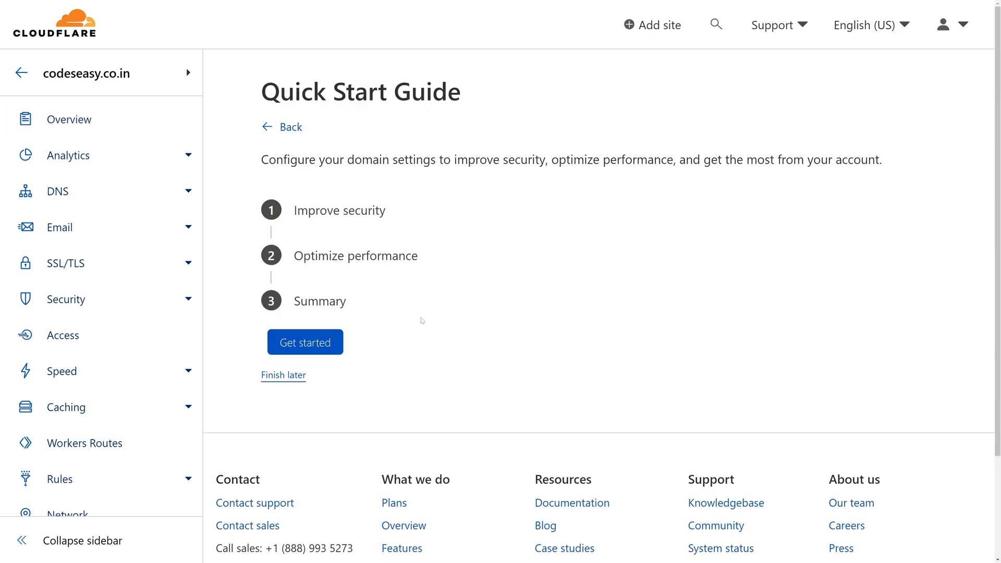
- Skip the quick start guide and check the activation status of codeseasy.co.in on its overview page
left_click(293, 384)
scroll(525, 353, "down", 2)
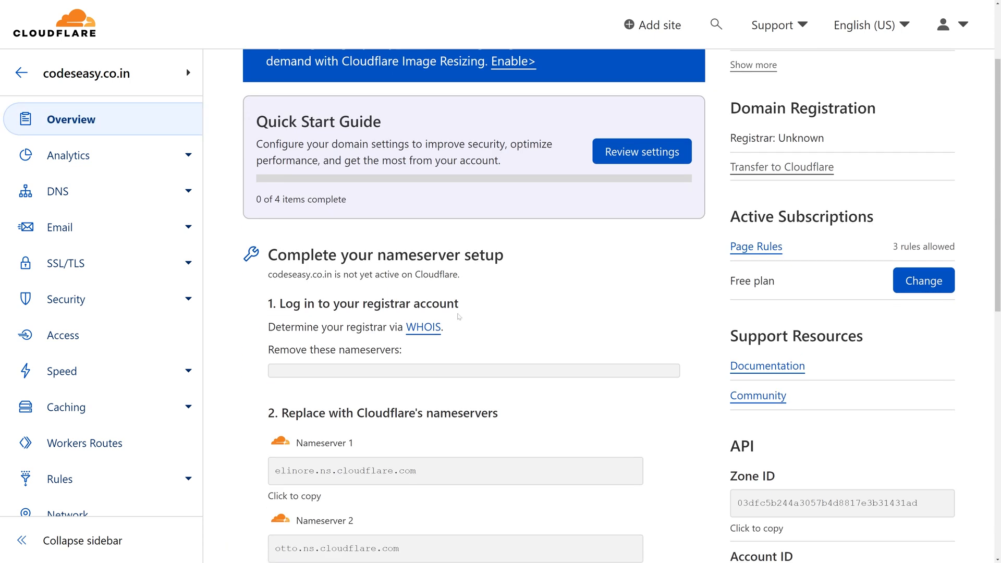
scroll(459, 317, "up", 2)
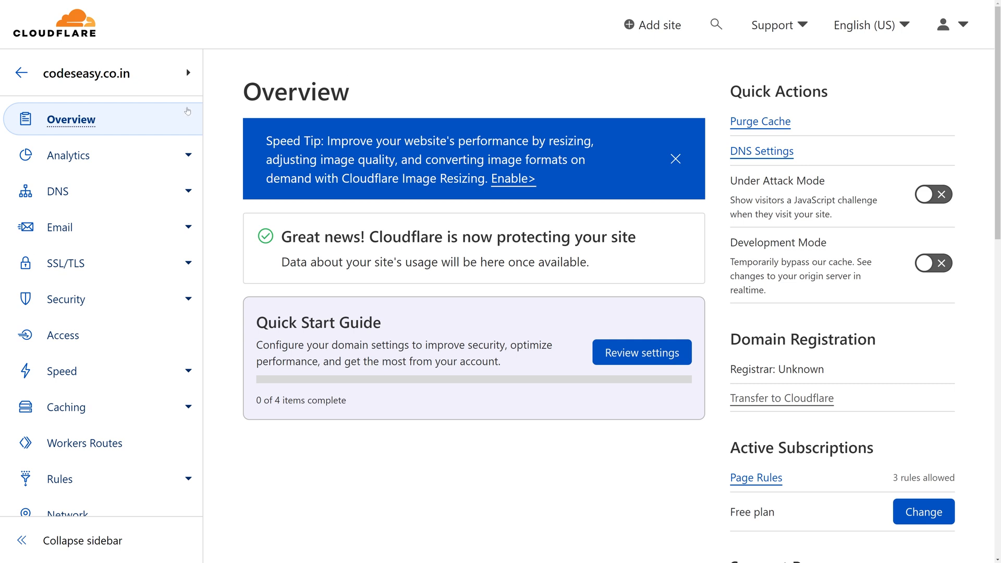
- Open the DNS records of codeseasy.co.in and delete the existing A record for the root domain
left_click(71, 197)
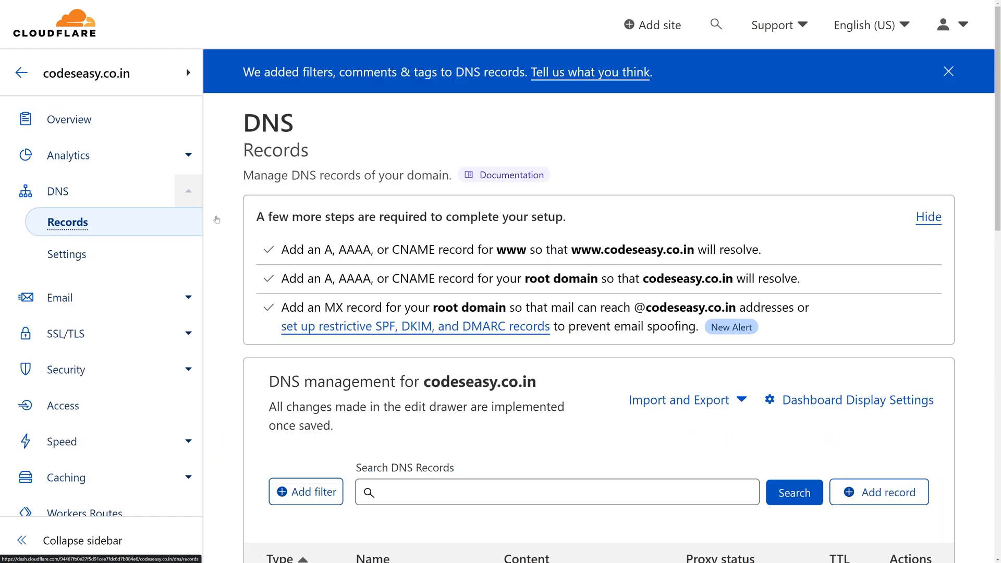
scroll(480, 255, "down", 4)
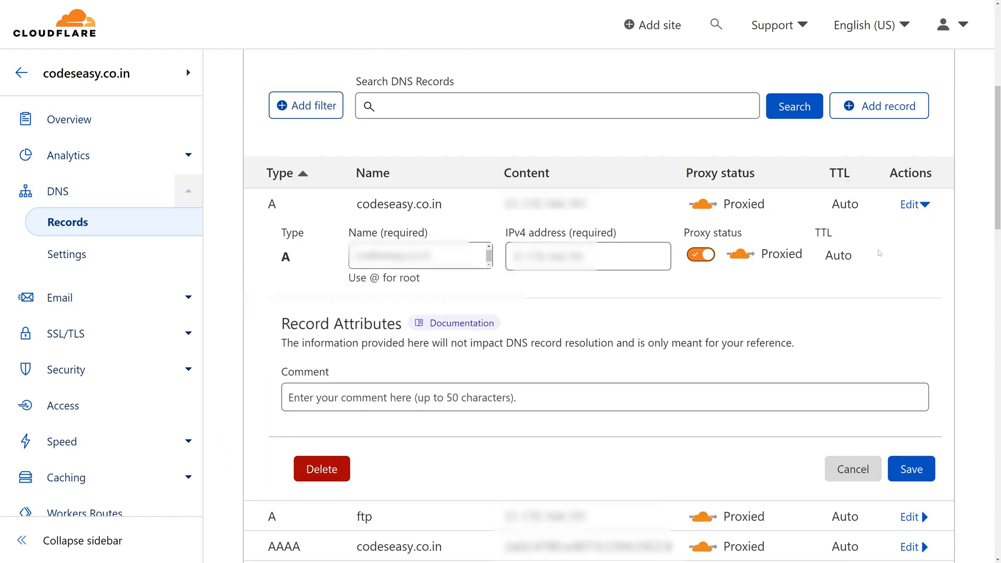
left_click(334, 473)
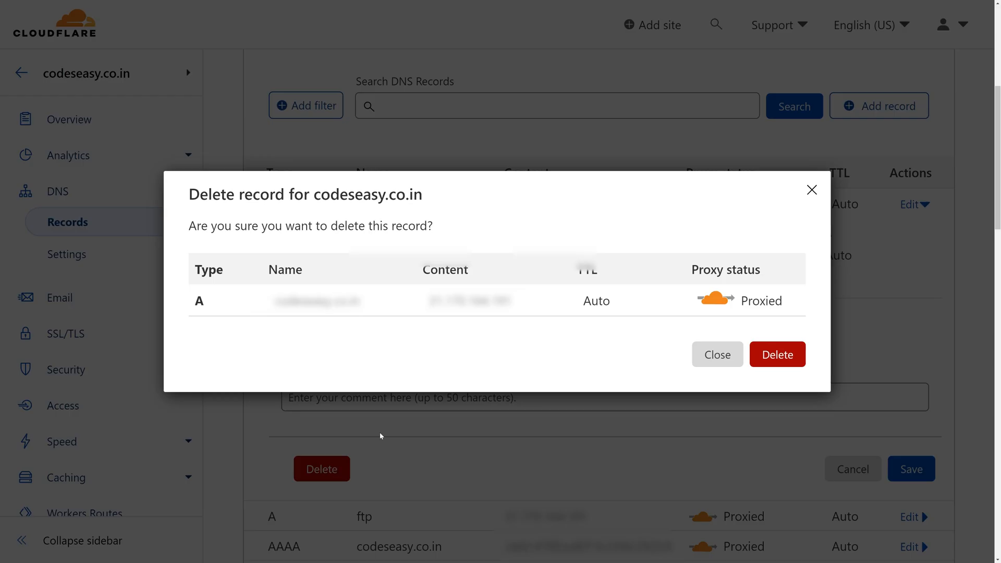
left_click(772, 346)
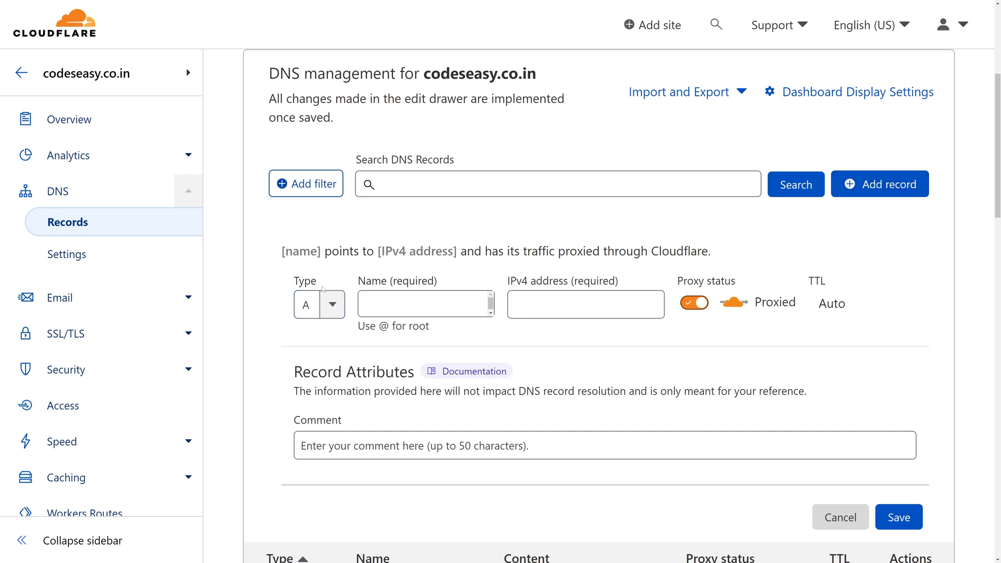
- Start a new DNS record of type A with the name codeseasy.co.in
left_click(329, 309)
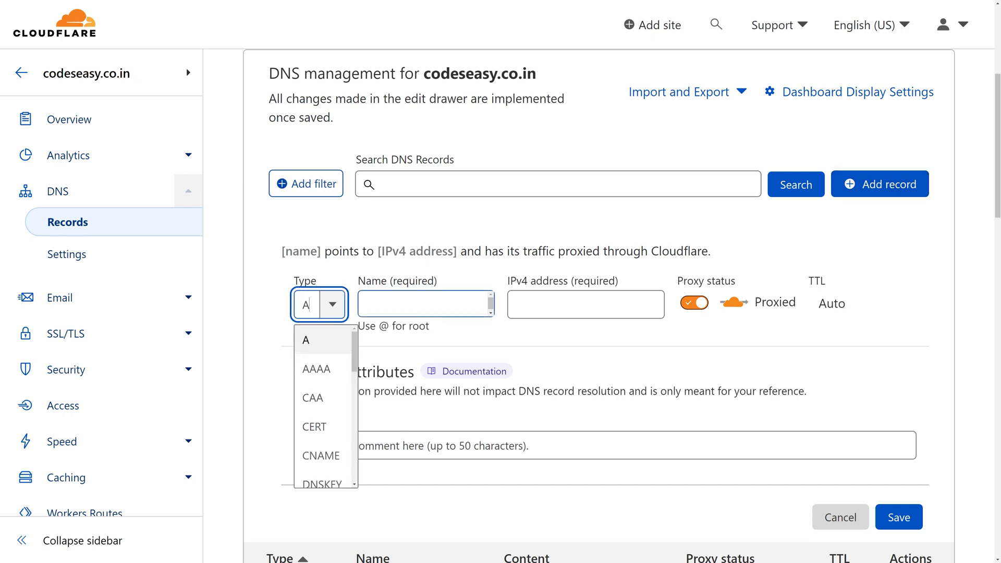
key("Tab")
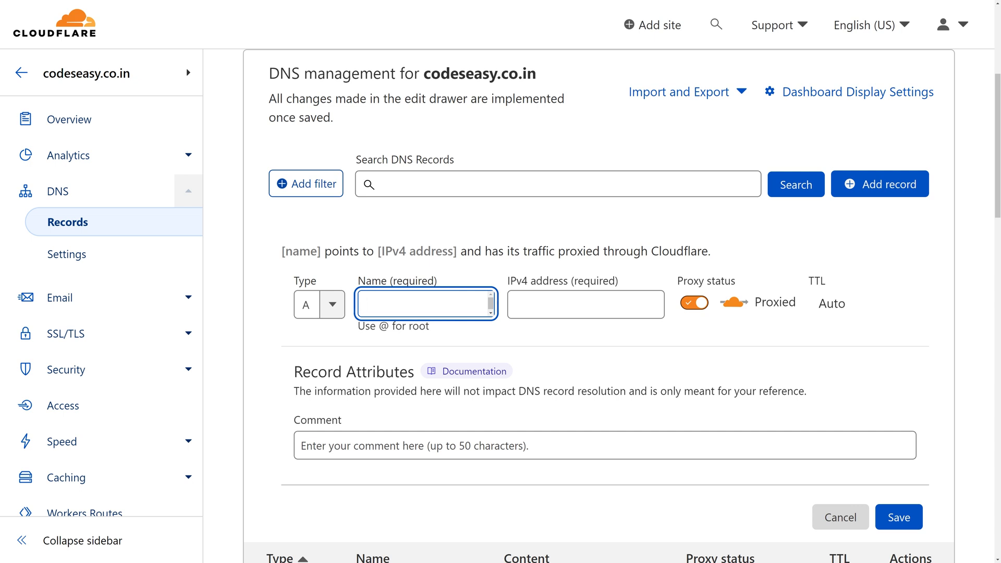
type("codeseasy.co.in")
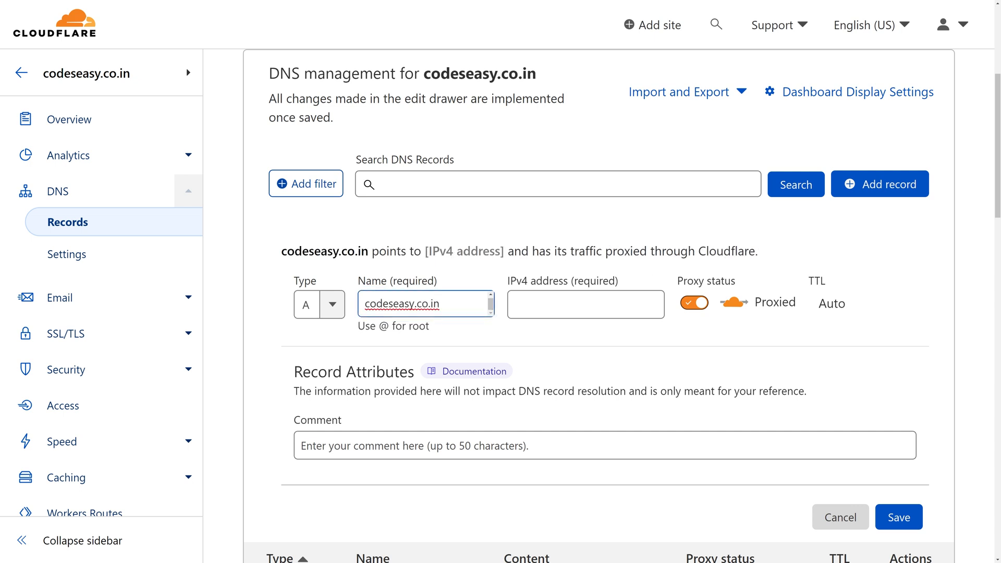
key("ctrl+a")
key("Tab")
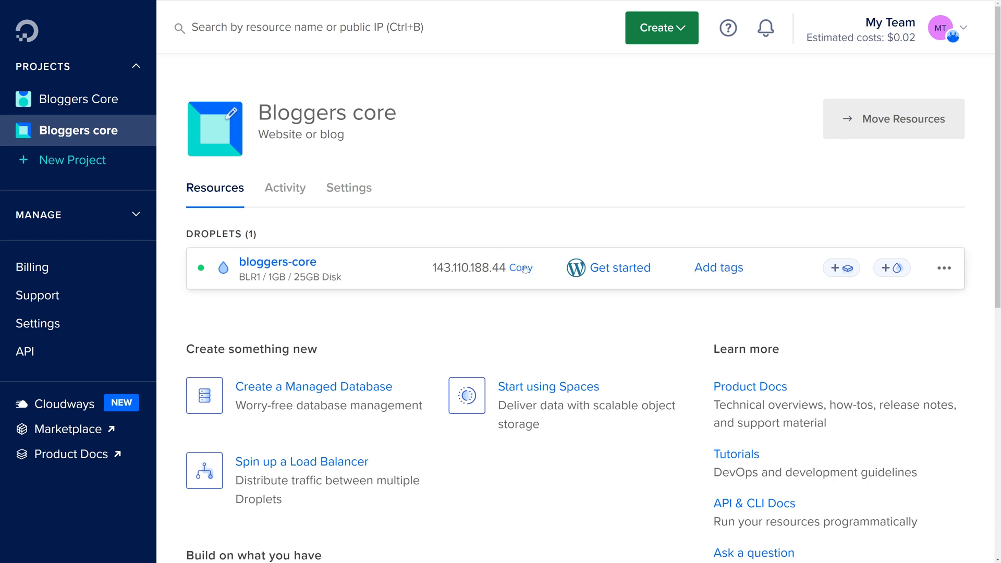
- Copy the bloggers-core Droplet's IP address 143.110.188.44 from DigitalOcean, use it as the A record's IPv4 address in Cloudflare and save the proxied record
left_click(520, 271)
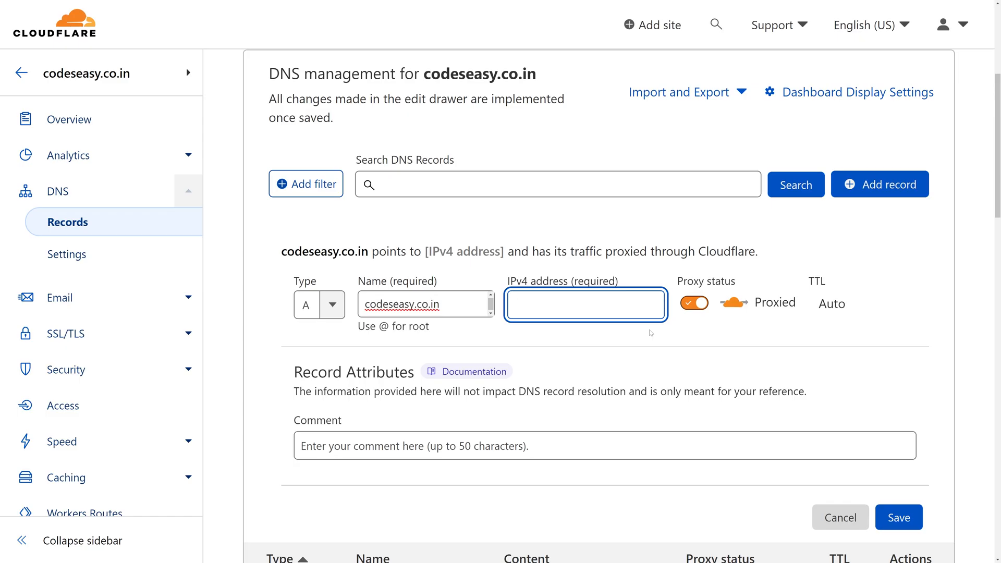
key("ctrl+v")
scroll(652, 333, "down", 2)
left_click(903, 441)
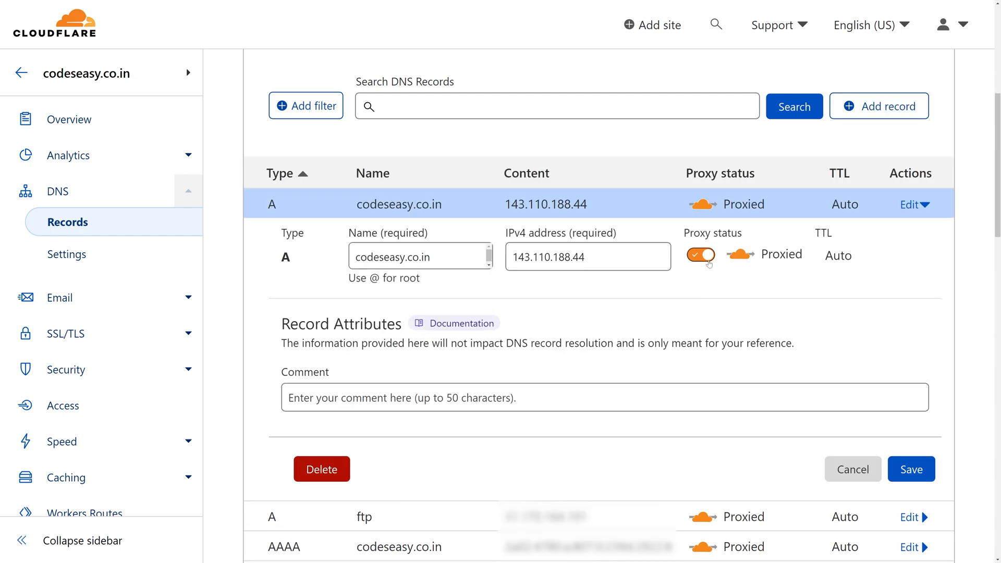
left_click(911, 469)
- Add and save a proxied CNAME record named www with codeseasy.co.in as its target
scroll(821, 425, "down", 1)
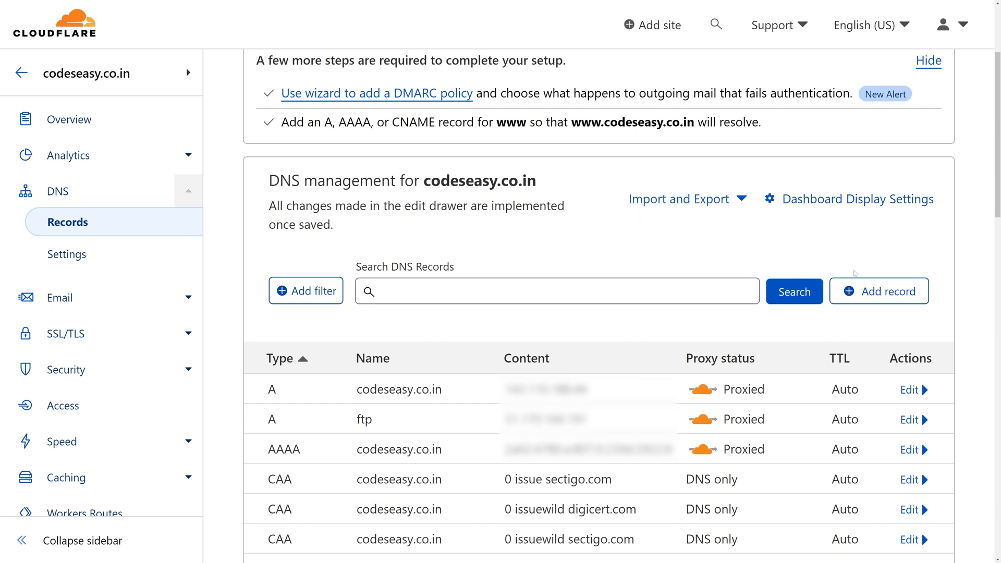
left_click(863, 297)
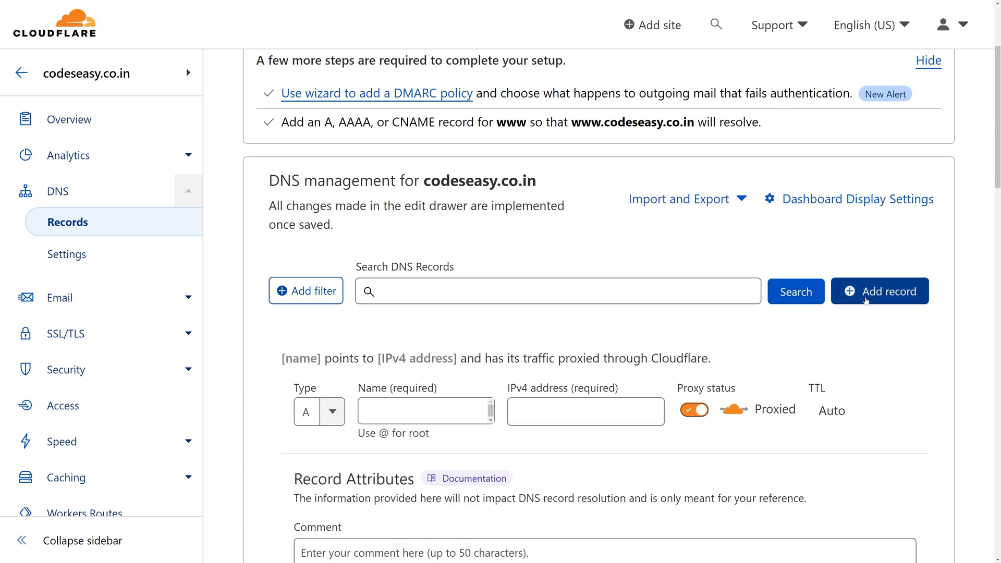
left_click(337, 418)
scroll(336, 455, "down", 2)
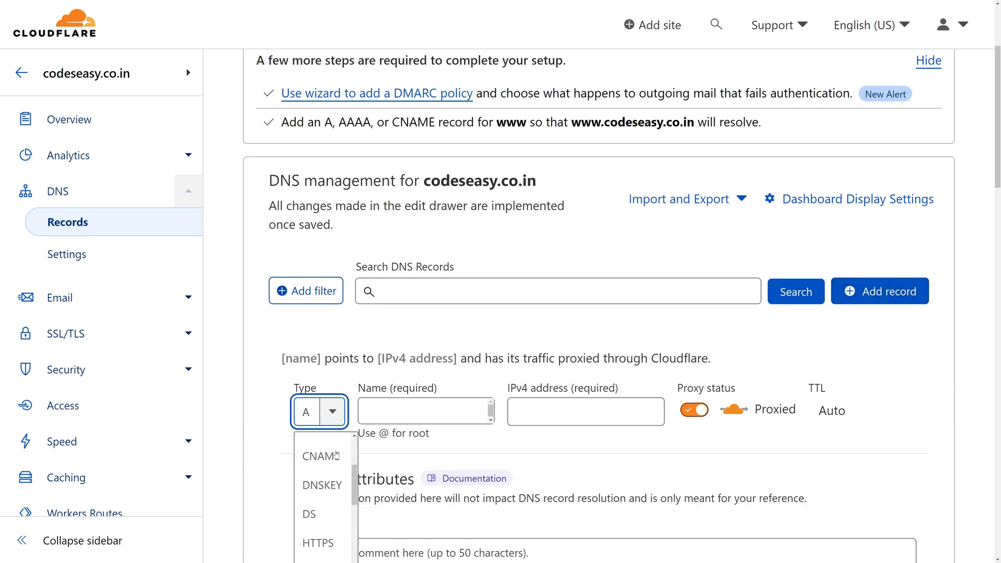
scroll(337, 455, "down", 2)
scroll(336, 464, "up", 2)
left_click(321, 456)
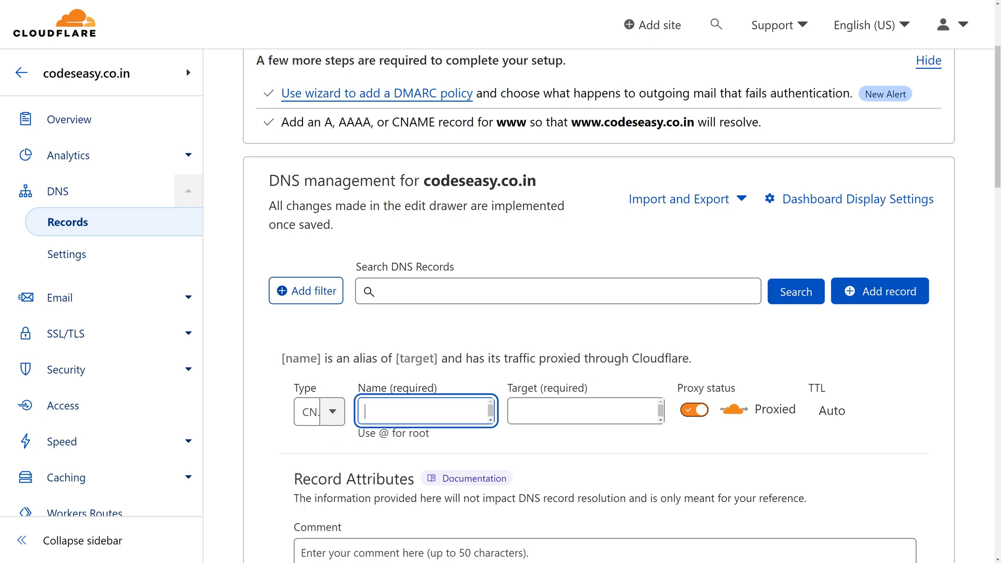
type("www")
key("Tab")
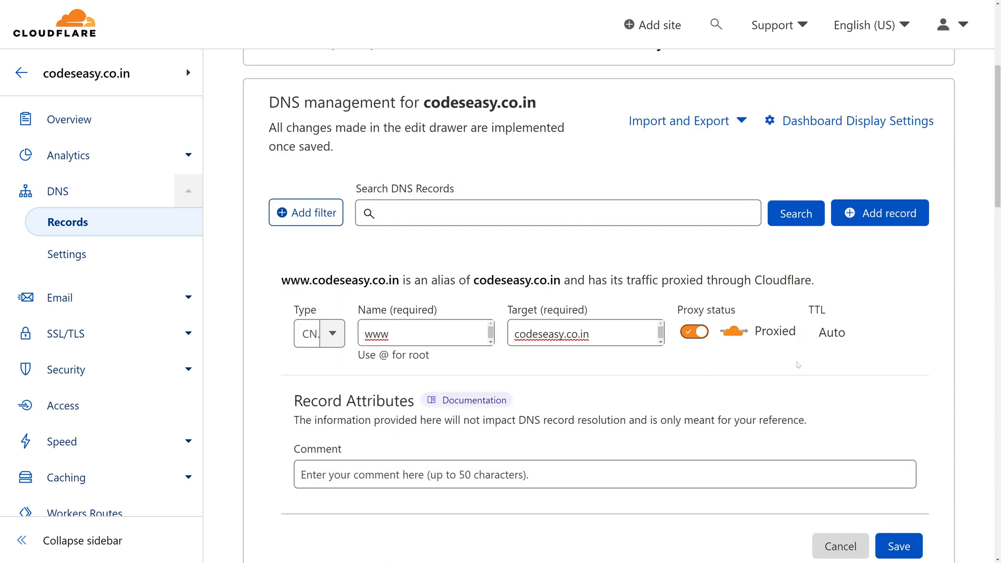
scroll(805, 401, "down", 2)
left_click(902, 472)
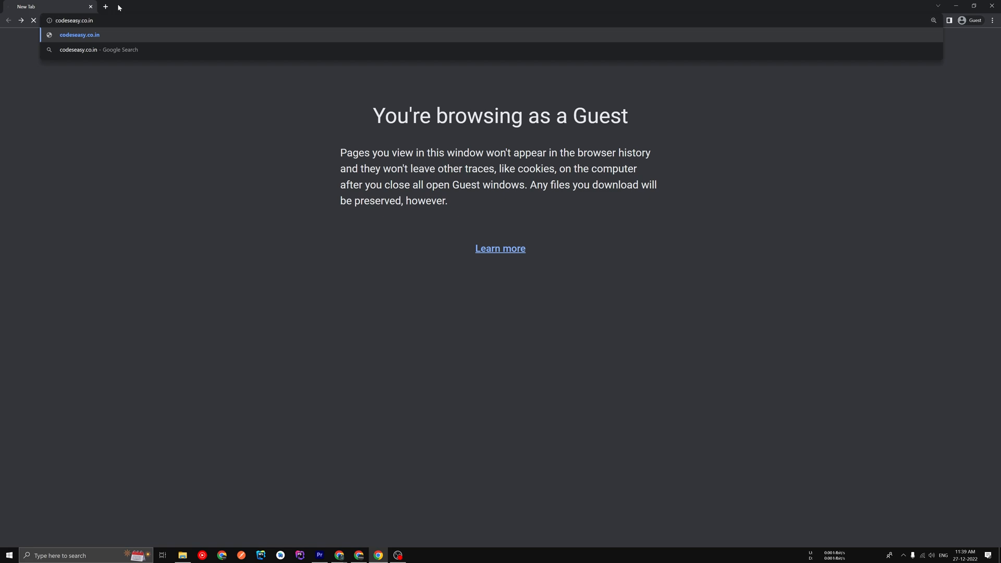
- Load codeseasy.co.in in the browser, and open the general settings in the blog's WordPress dashboard
key("Return")
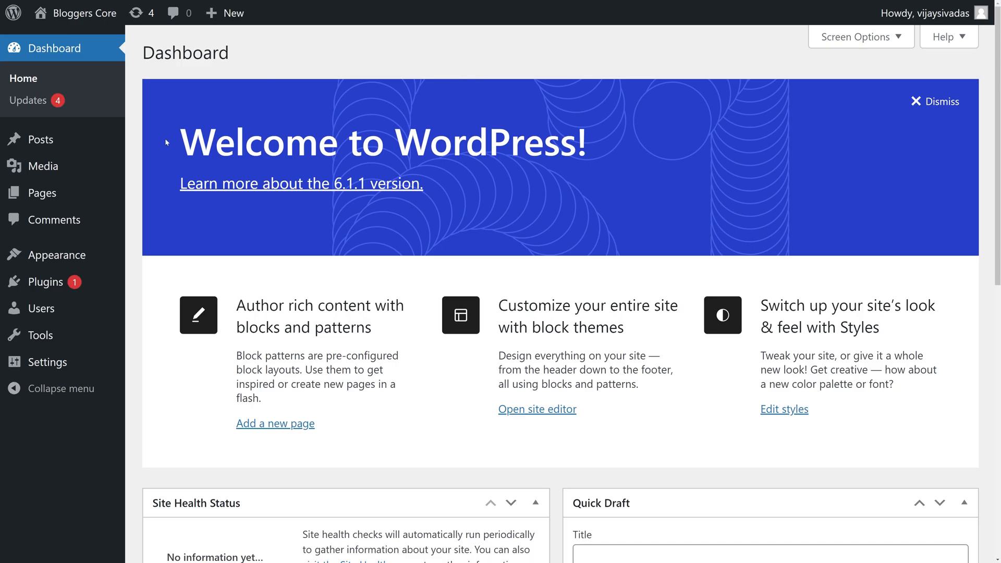
scroll(157, 208, "down", 2)
left_click(47, 362)
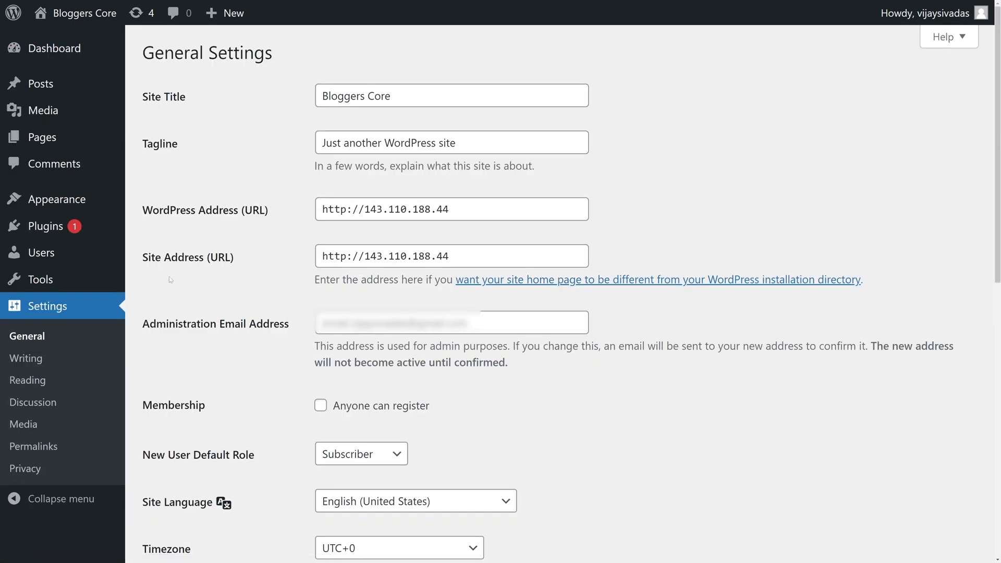
left_click_drag(269, 210, 146, 208)
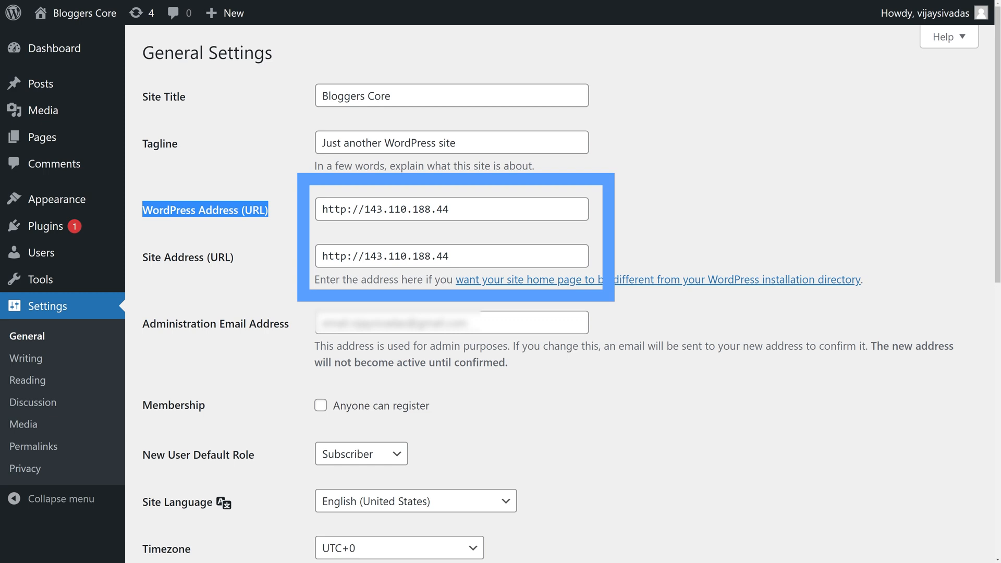
left_click_drag(450, 209, 329, 209)
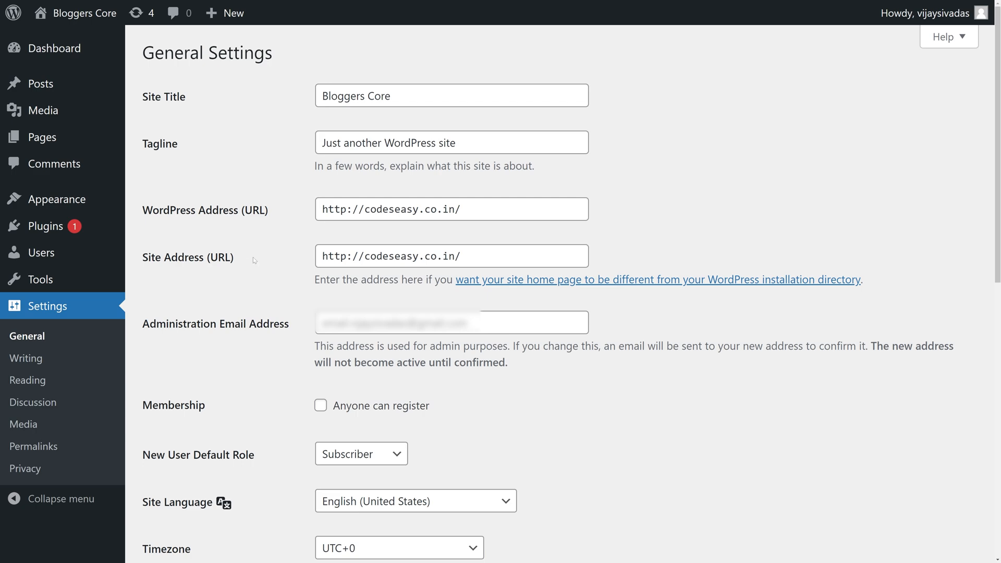
scroll(261, 249, "down", 2)
scroll(264, 249, "down", 9)
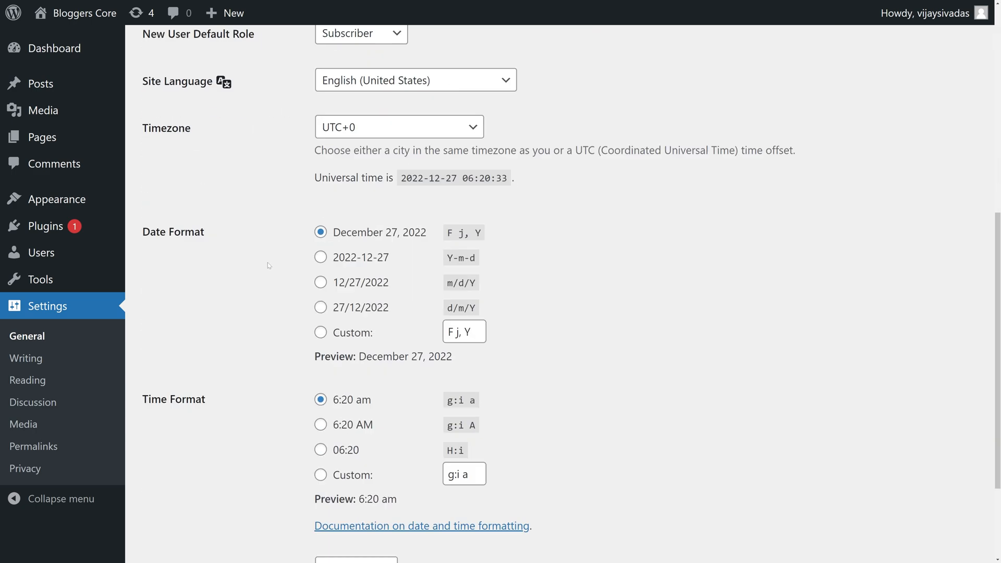
left_click(216, 477)
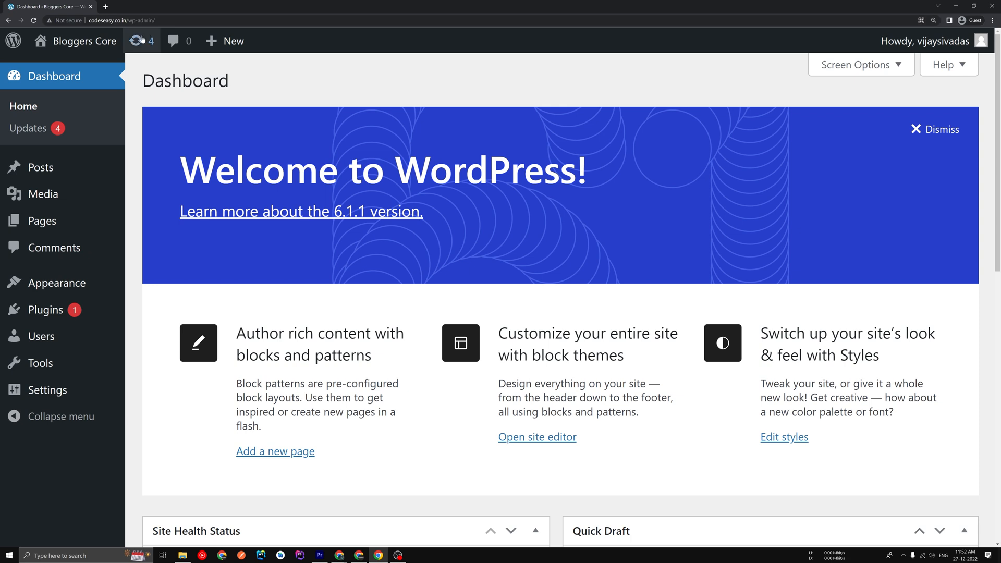
- Visit the Bloggers Core front page from the dashboard and check how it loads under codeseasy.co.in
left_click(88, 68)
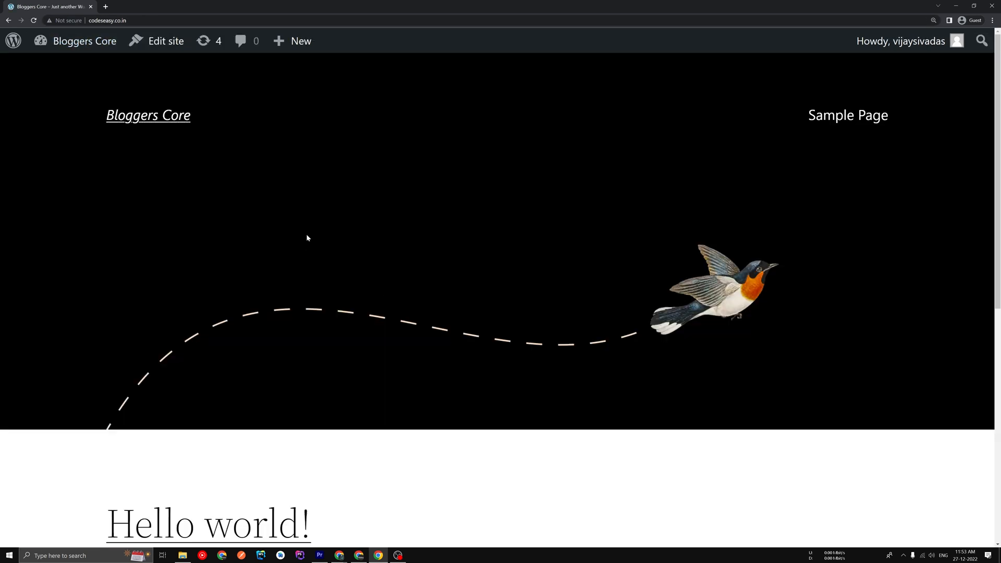
scroll(756, 224, "down", 1)
scroll(587, 232, "up", 1)
scroll(468, 272, "down", 1)
scroll(537, 256, "up", 1)
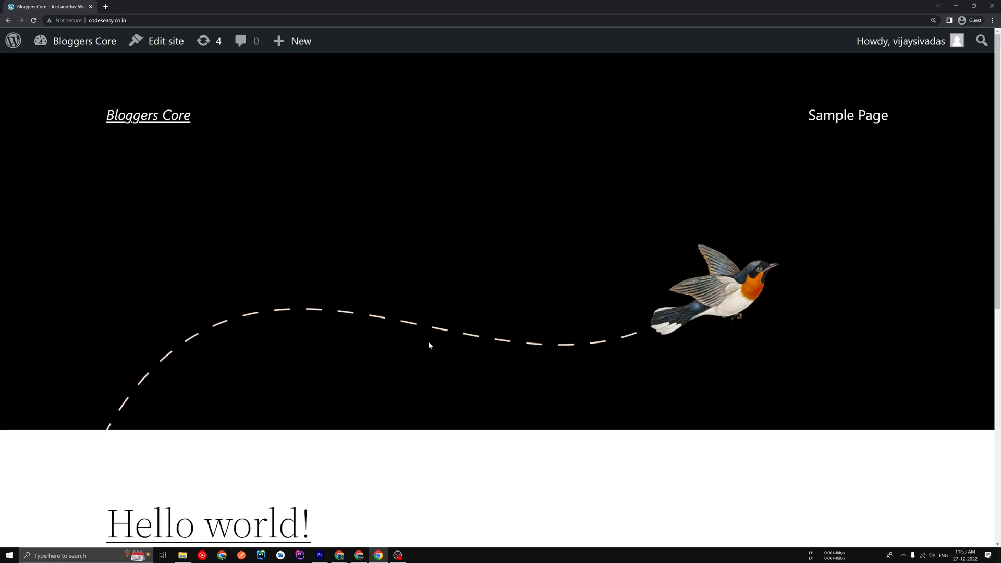